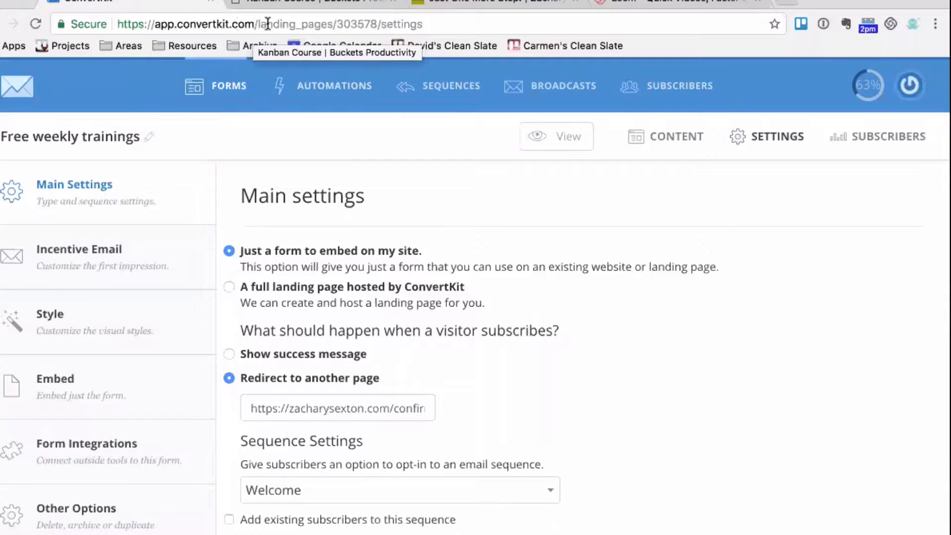
Step: Leave the form's settings page and open the account's forms overview through the base address app.convertkit.com/
{"action": "left_click_drag", "start_coordinate": [267, 24], "coordinate": [533, 25]}
{"action": "key", "text": "BackSpace"}
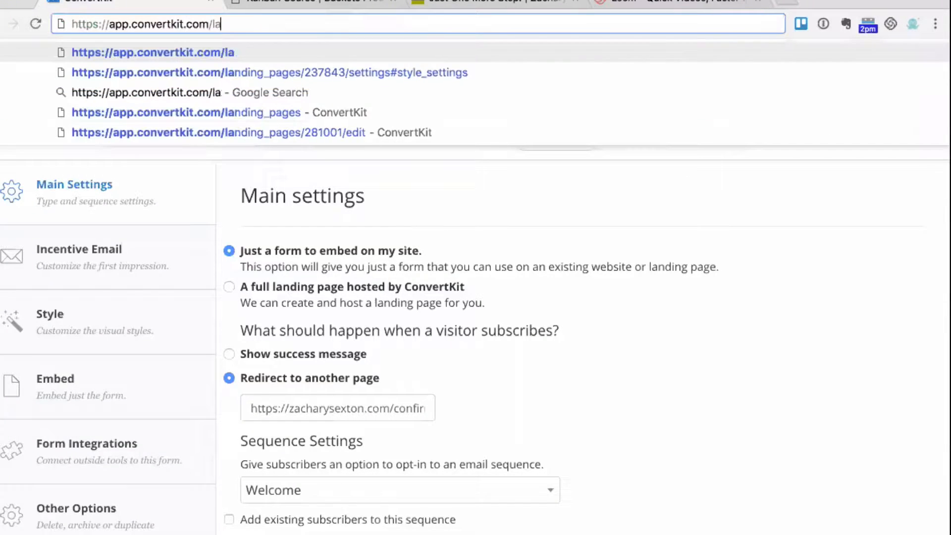
{"action": "key", "text": "BackSpace"}
{"action": "key", "text": "BackSpace"}
{"action": "key", "text": "Return"}
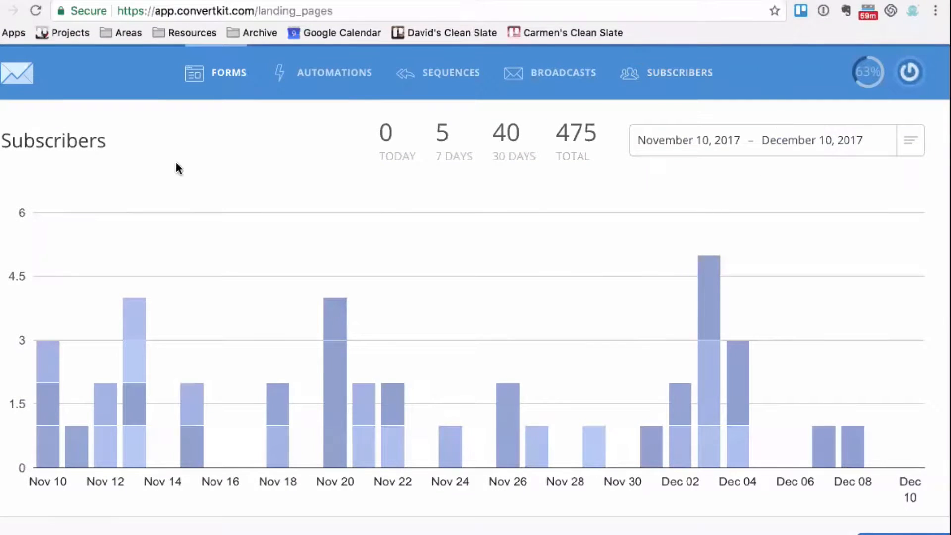
Step: Examine the subscriber totals and the daily sign-up chart for November 10 to December 10, 2017
{"action": "scroll", "coordinate": [519, 379], "scroll_direction": "down", "scroll_amount": 2}
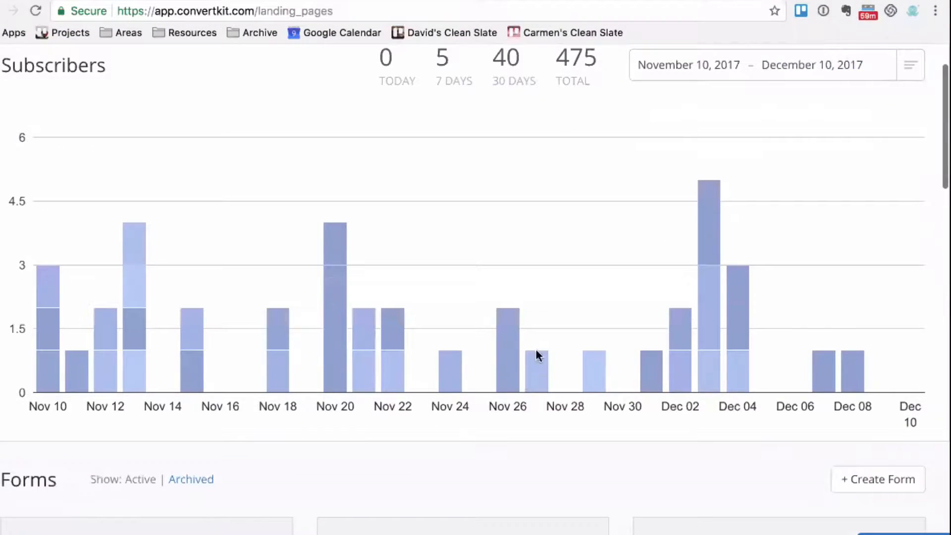
{"action": "scroll", "coordinate": [570, 317], "scroll_direction": "up", "scroll_amount": 1}
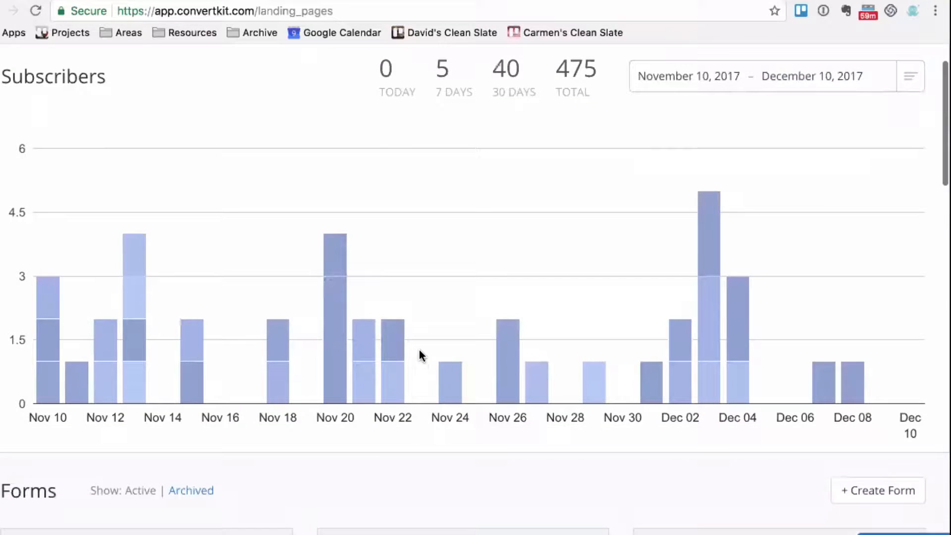
{"action": "scroll", "coordinate": [418, 347], "scroll_direction": "up", "scroll_amount": 1}
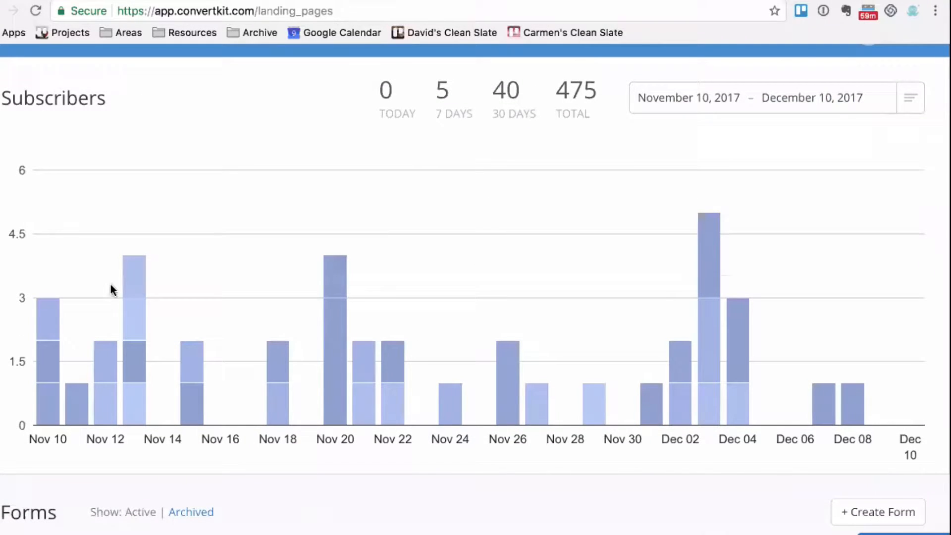
{"action": "mouse_move", "coordinate": [34, 323]}
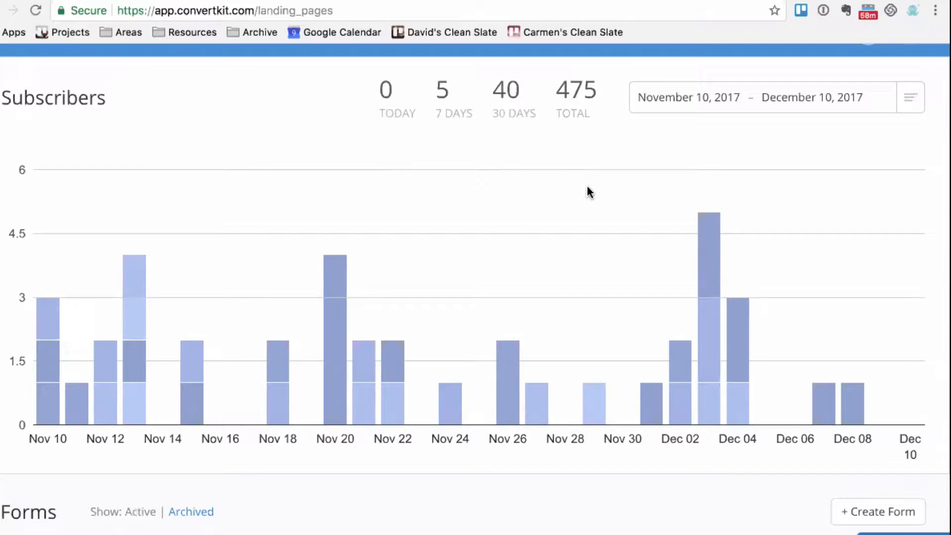
{"action": "scroll", "coordinate": [589, 192], "scroll_direction": "down", "scroll_amount": 5}
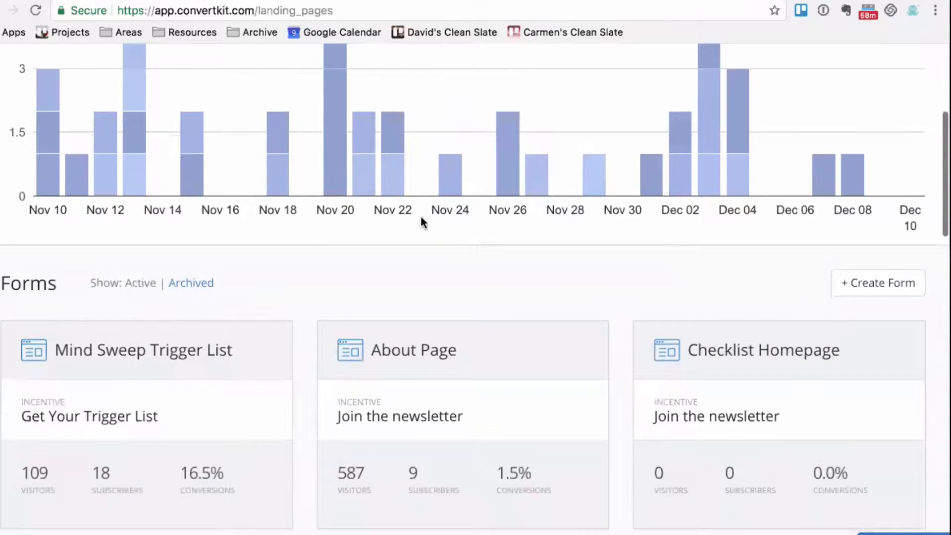
{"action": "scroll", "coordinate": [415, 223], "scroll_direction": "up", "scroll_amount": 3}
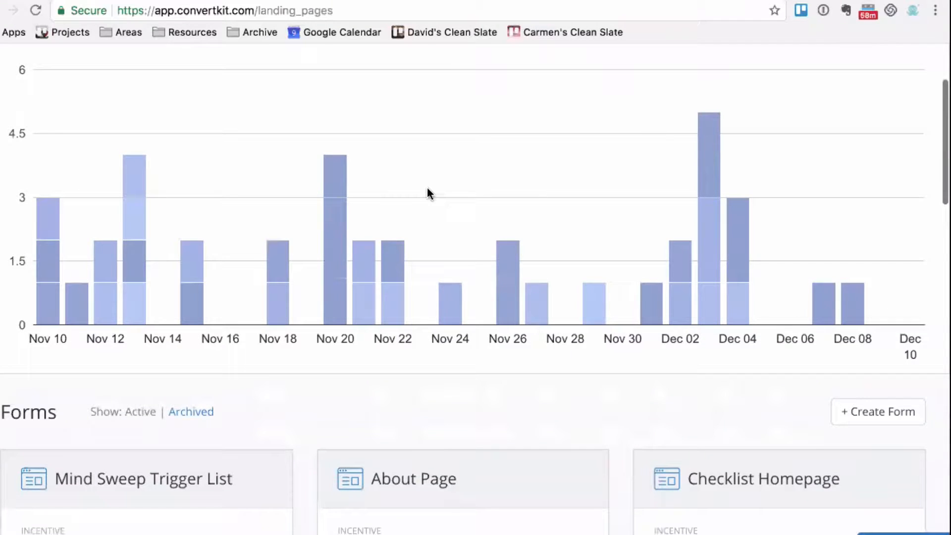
{"action": "scroll", "coordinate": [429, 193], "scroll_direction": "up", "scroll_amount": 1}
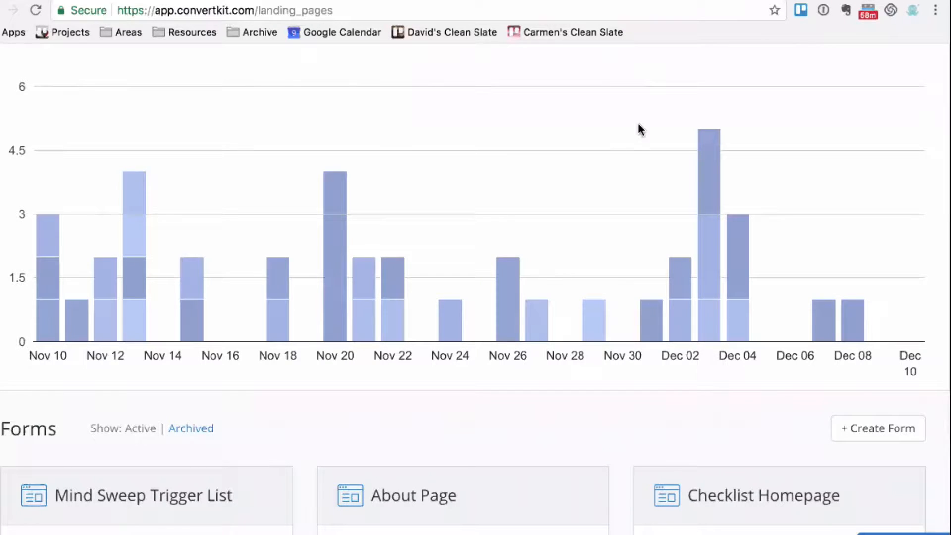
{"action": "scroll", "coordinate": [639, 134], "scroll_direction": "down", "scroll_amount": 1}
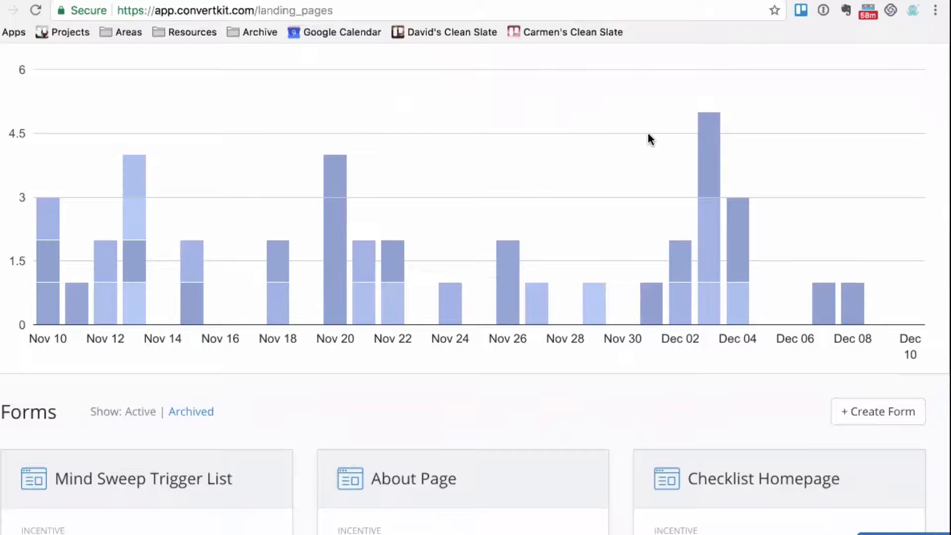
{"action": "scroll", "coordinate": [633, 149], "scroll_direction": "up", "scroll_amount": 1}
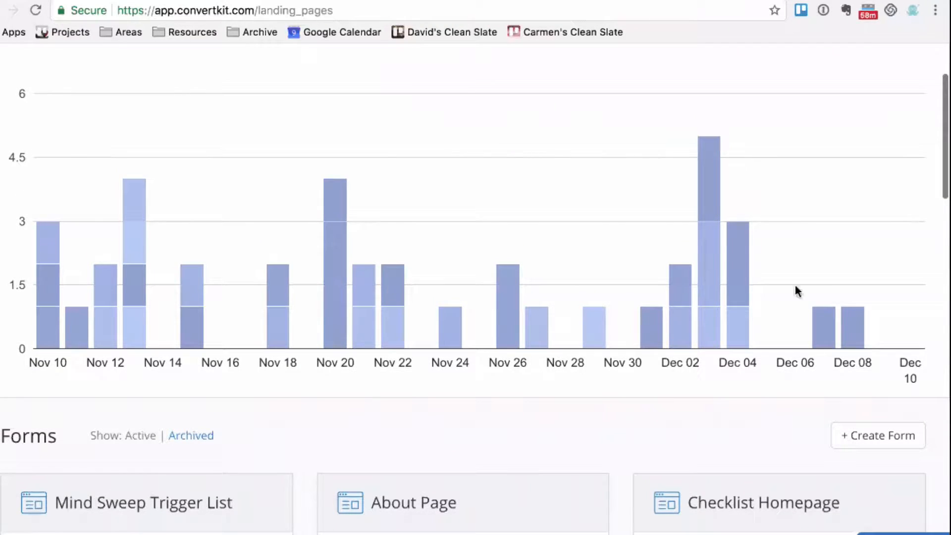
Step: Inspect which forms brought in subscribers on individual days of the chart, including December 3 and November 20
{"action": "mouse_move", "coordinate": [857, 341]}
{"action": "mouse_move", "coordinate": [709, 179]}
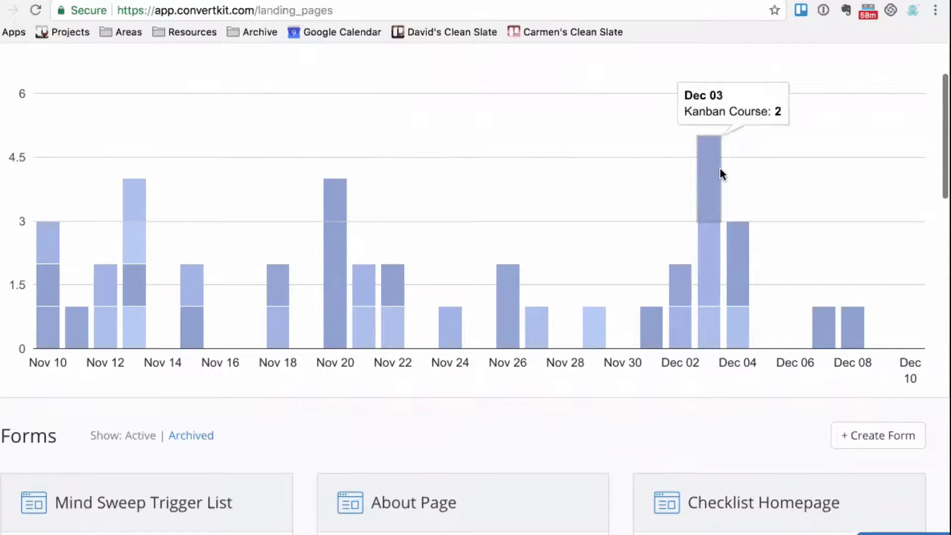
{"action": "mouse_move", "coordinate": [712, 268]}
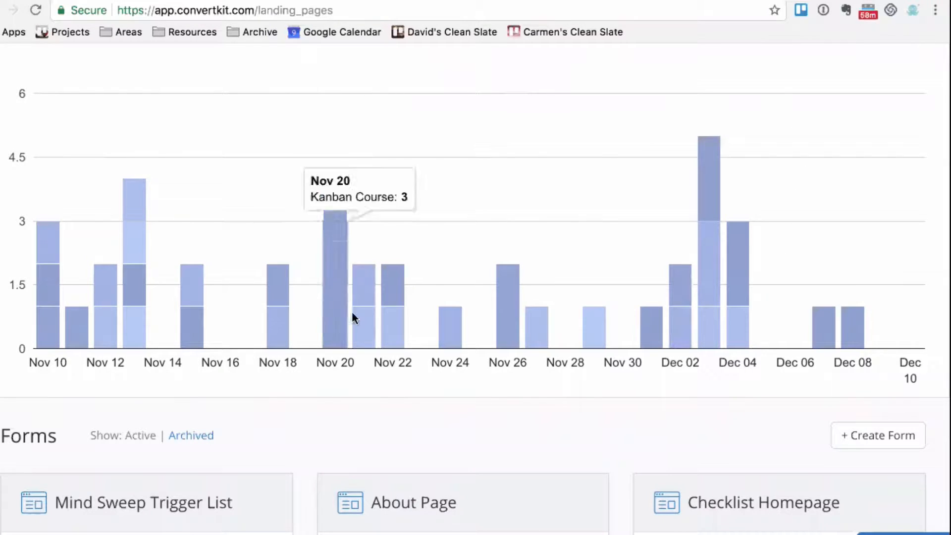
{"action": "mouse_move", "coordinate": [107, 303]}
{"action": "scroll", "coordinate": [401, 275], "scroll_direction": "up", "scroll_amount": 3}
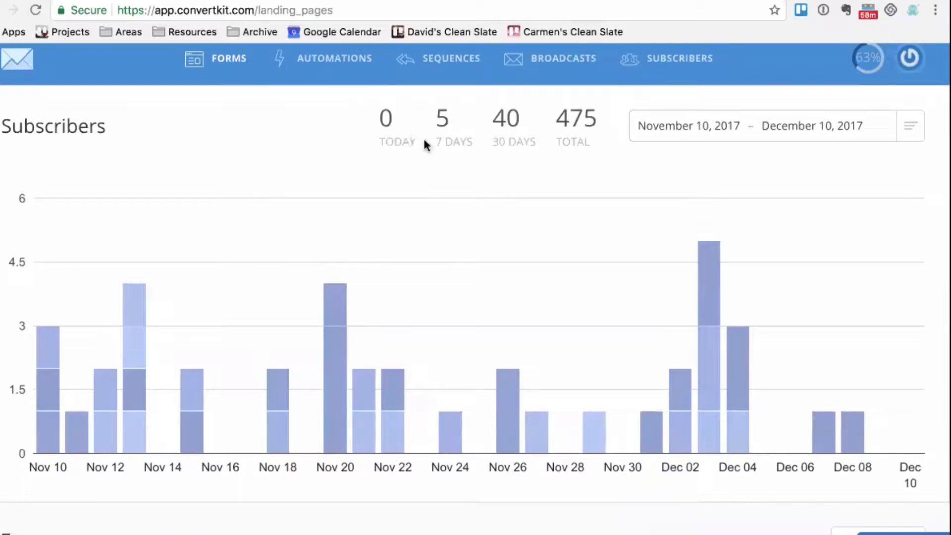
Step: Review the first rows of active forms, comparing each form's incentive, visitors, subscribers and conversion rate
{"action": "scroll", "coordinate": [446, 164], "scroll_direction": "down", "scroll_amount": 1}
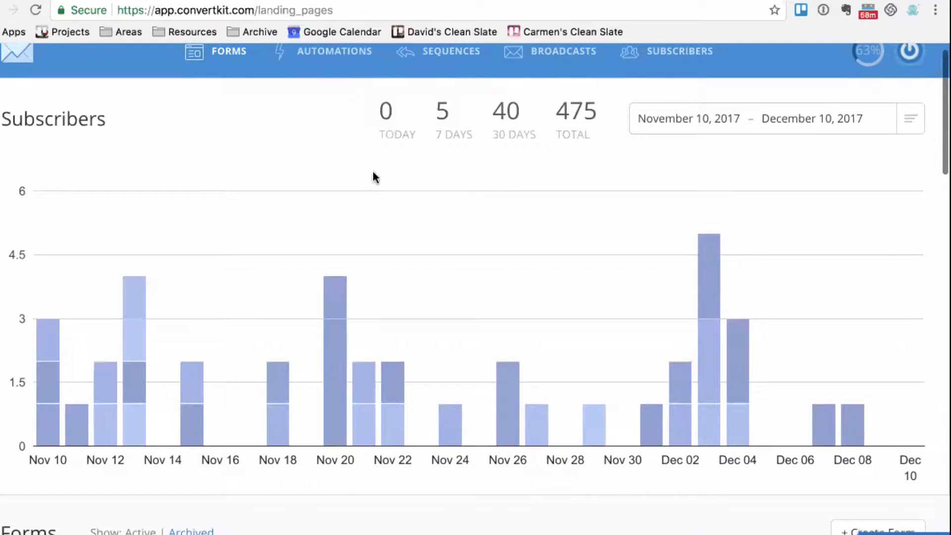
{"action": "scroll", "coordinate": [483, 210], "scroll_direction": "down", "scroll_amount": 5}
{"action": "scroll", "coordinate": [489, 225], "scroll_direction": "down", "scroll_amount": 2}
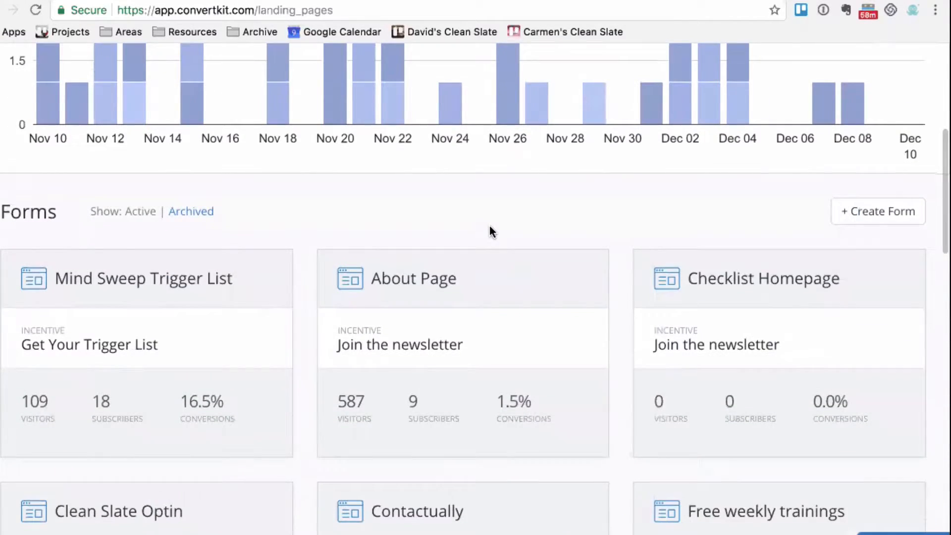
{"action": "scroll", "coordinate": [555, 198], "scroll_direction": "up", "scroll_amount": 4}
{"action": "scroll", "coordinate": [437, 289], "scroll_direction": "down", "scroll_amount": 4}
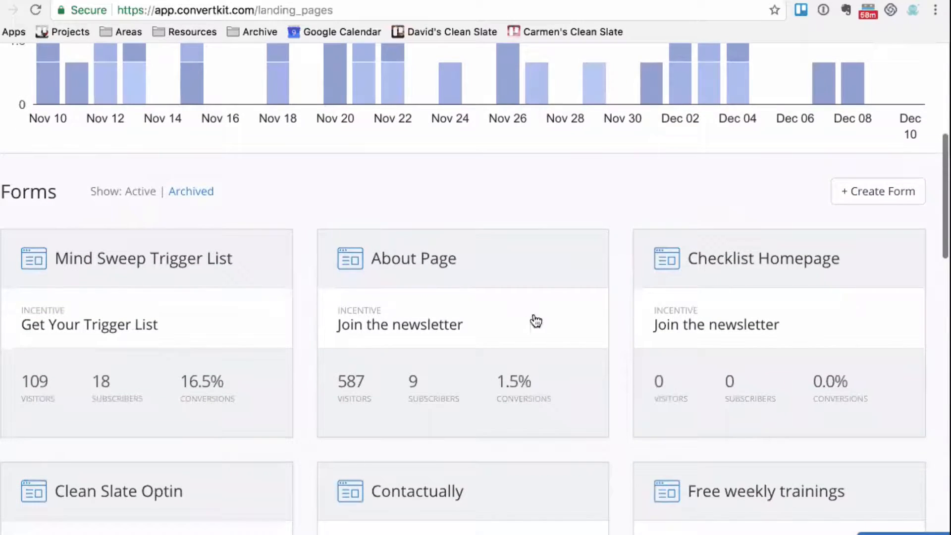
{"action": "scroll", "coordinate": [545, 323], "scroll_direction": "down", "scroll_amount": 1}
{"action": "scroll", "coordinate": [352, 332], "scroll_direction": "down", "scroll_amount": 1}
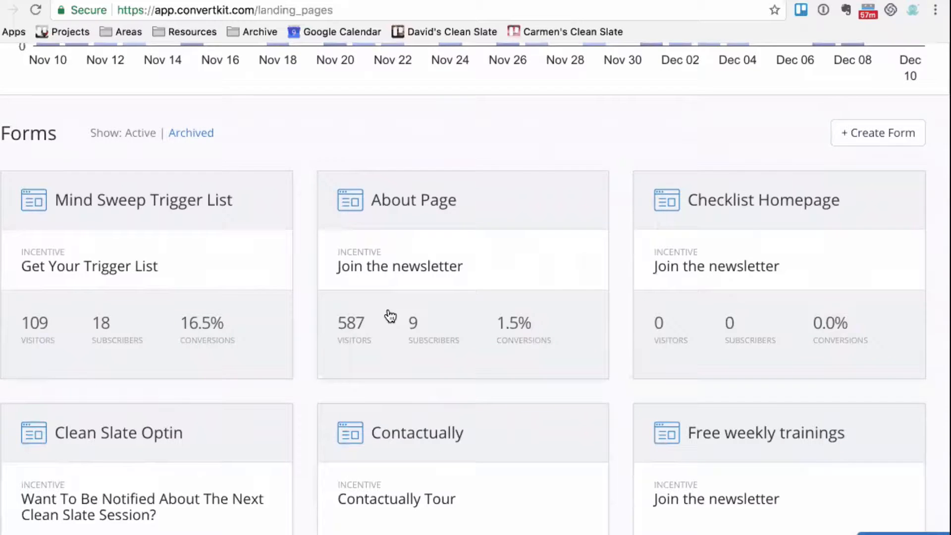
{"action": "scroll", "coordinate": [336, 321], "scroll_direction": "down", "scroll_amount": 5}
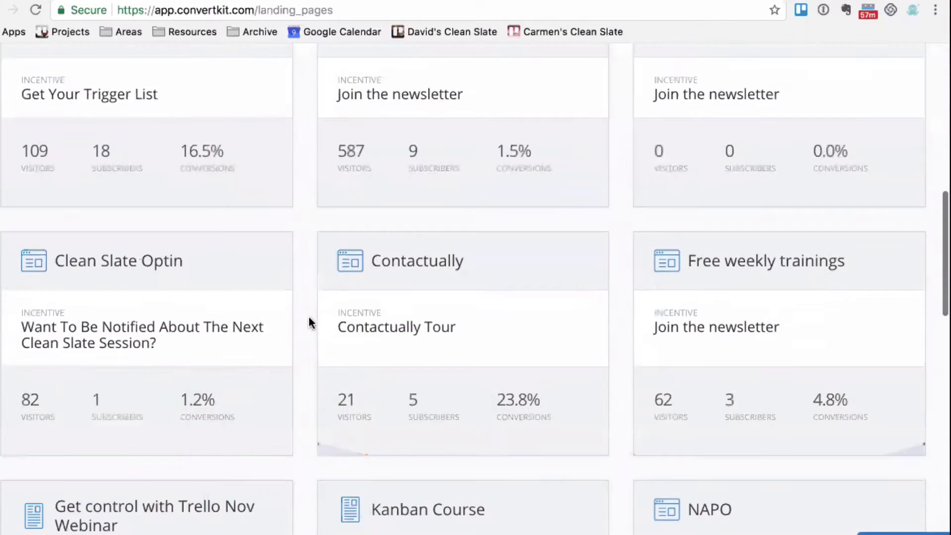
{"action": "scroll", "coordinate": [95, 366], "scroll_direction": "down", "scroll_amount": 3}
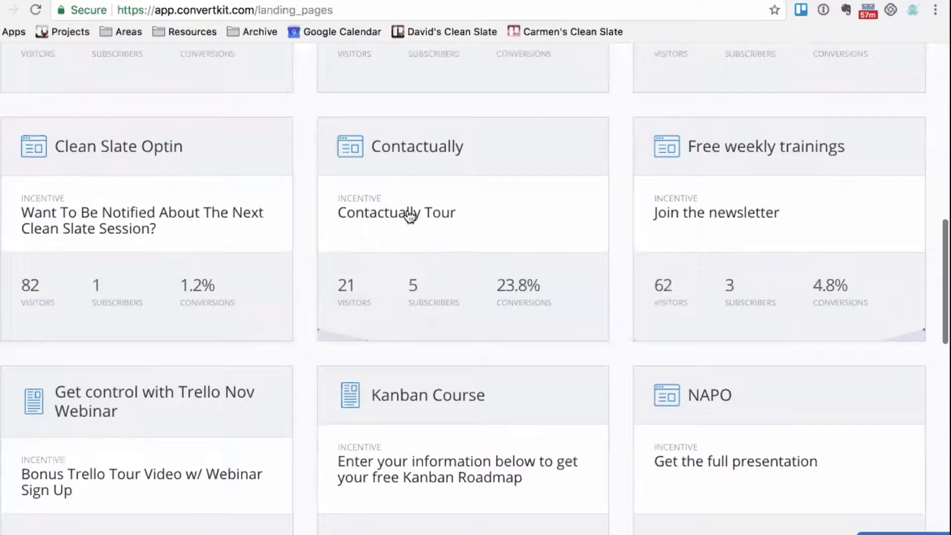
Step: Examine the Contactually form's incentive and its visitor, subscriber and conversion figures
{"action": "scroll", "coordinate": [434, 238], "scroll_direction": "up", "scroll_amount": 1}
{"action": "scroll", "coordinate": [437, 242], "scroll_direction": "up", "scroll_amount": 2}
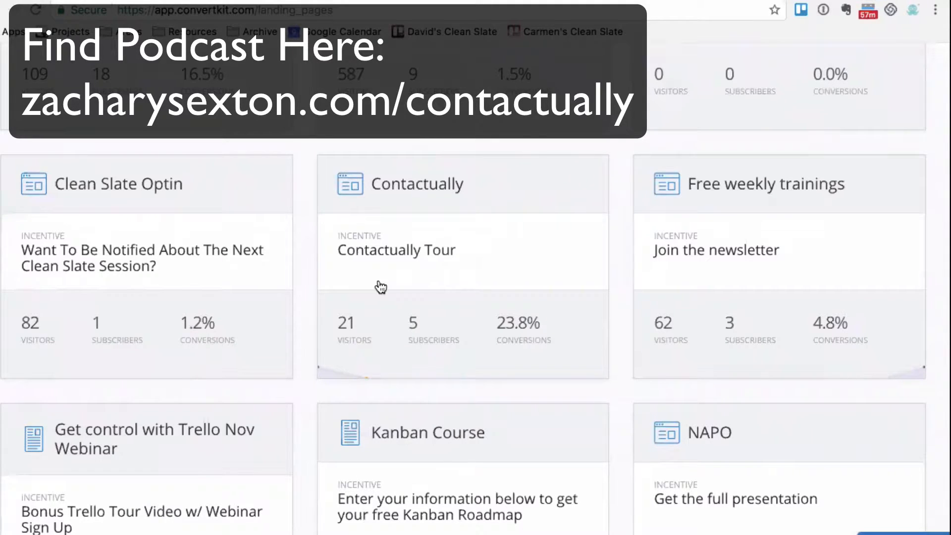
{"action": "scroll", "coordinate": [366, 302], "scroll_direction": "down", "scroll_amount": 1}
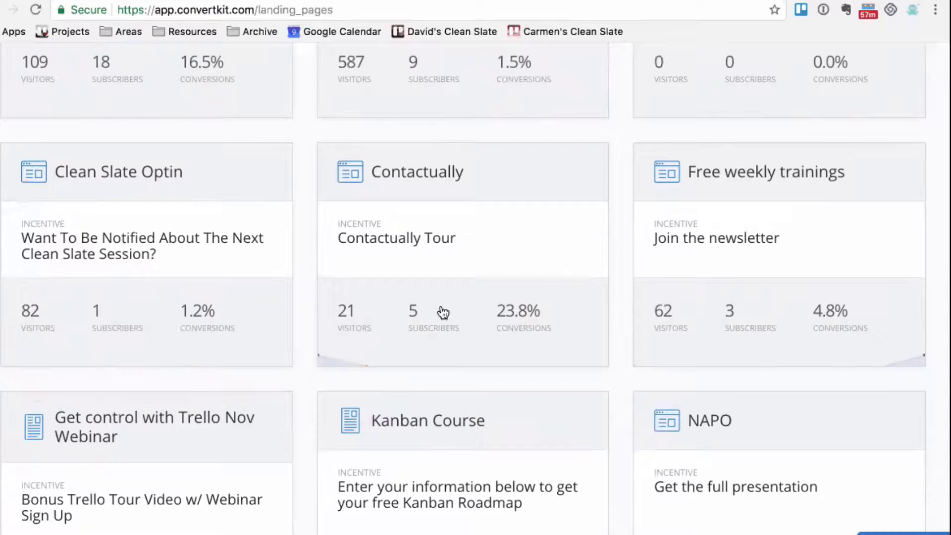
{"action": "scroll", "coordinate": [501, 334], "scroll_direction": "down", "scroll_amount": 1}
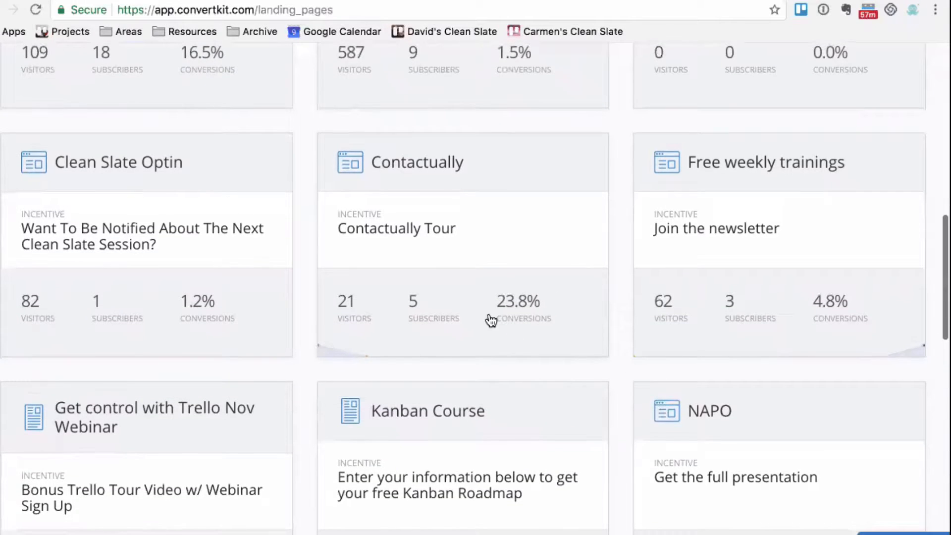
{"action": "scroll", "coordinate": [415, 311], "scroll_direction": "down", "scroll_amount": 1}
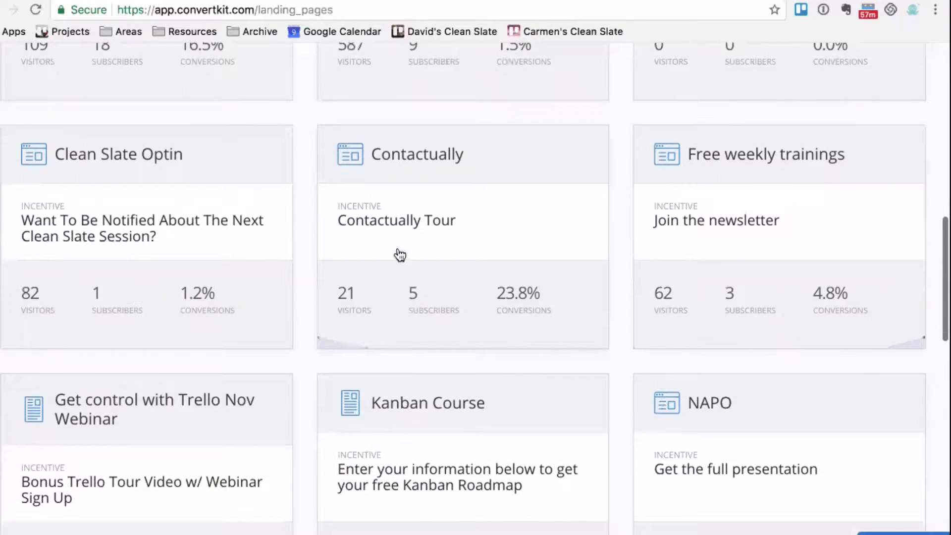
{"action": "scroll", "coordinate": [428, 290], "scroll_direction": "down", "scroll_amount": 1}
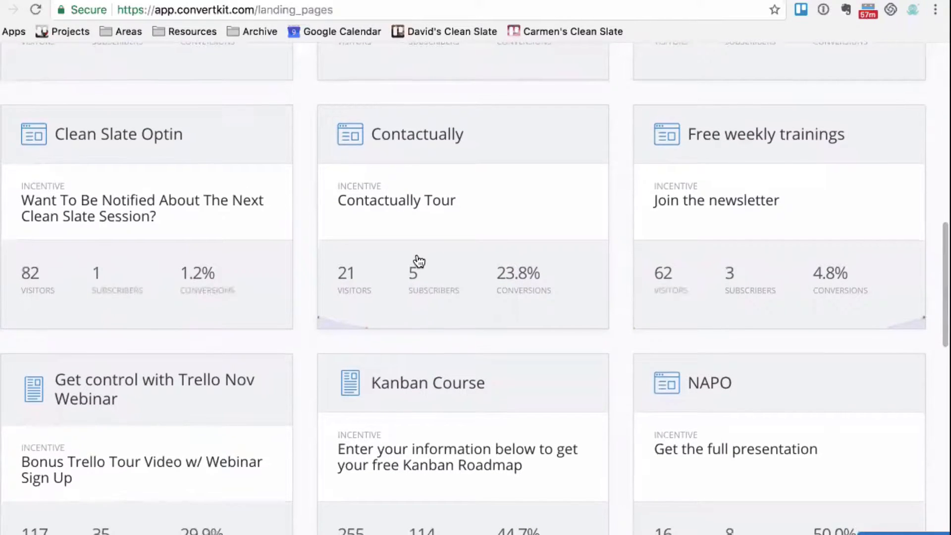
{"action": "scroll", "coordinate": [417, 262], "scroll_direction": "down", "scroll_amount": 2}
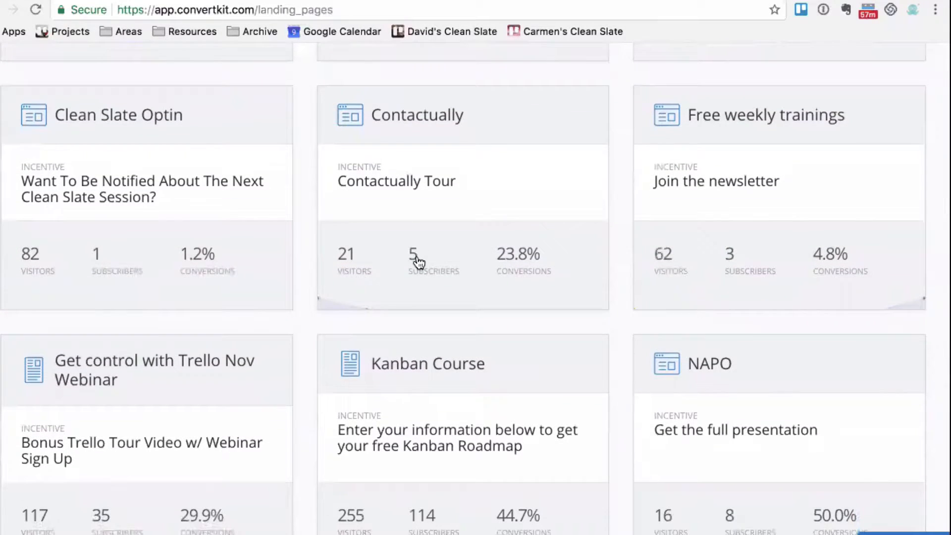
{"action": "scroll", "coordinate": [416, 261], "scroll_direction": "up", "scroll_amount": 1}
Step: Examine the Kanban Course form's figures and the remaining forms, and return to the subscriber chart above them
{"action": "scroll", "coordinate": [422, 291], "scroll_direction": "down", "scroll_amount": 3}
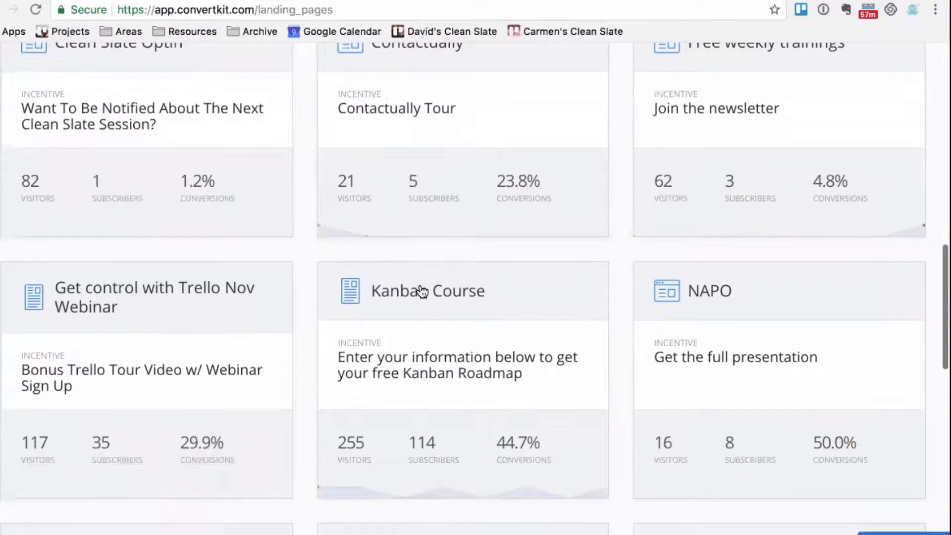
{"action": "scroll", "coordinate": [465, 341], "scroll_direction": "down", "scroll_amount": 2}
{"action": "scroll", "coordinate": [465, 341], "scroll_direction": "down", "scroll_amount": 2}
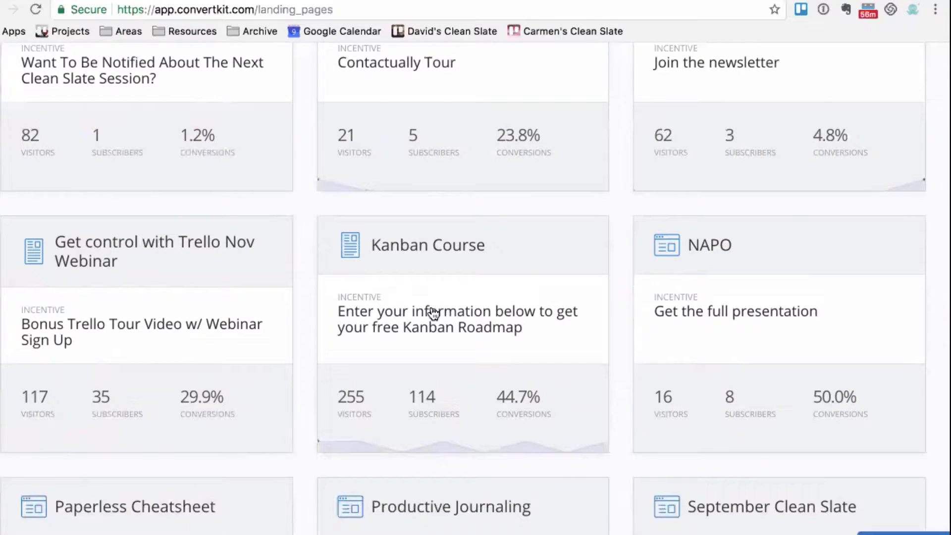
{"action": "scroll", "coordinate": [440, 323], "scroll_direction": "down", "scroll_amount": 1}
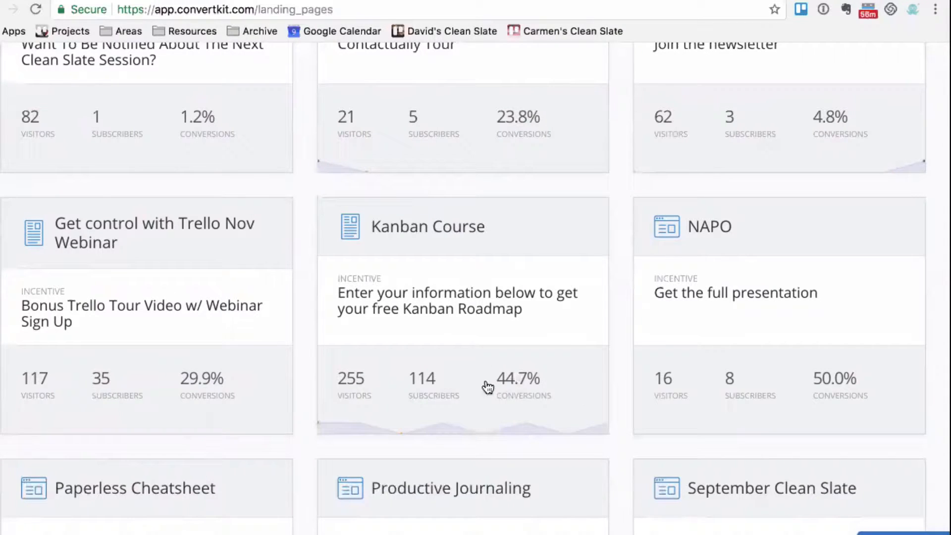
{"action": "scroll", "coordinate": [512, 421], "scroll_direction": "down", "scroll_amount": 2}
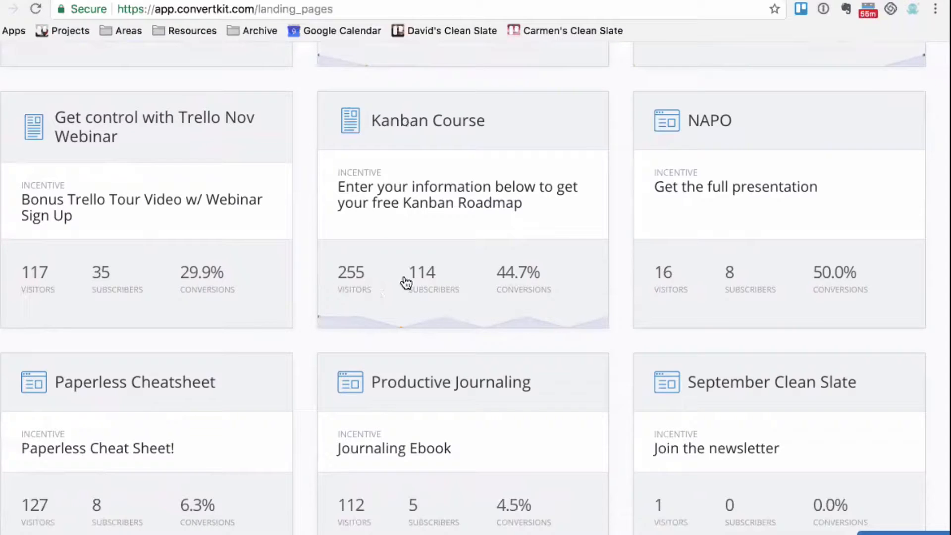
{"action": "scroll", "coordinate": [470, 245], "scroll_direction": "down", "scroll_amount": 1}
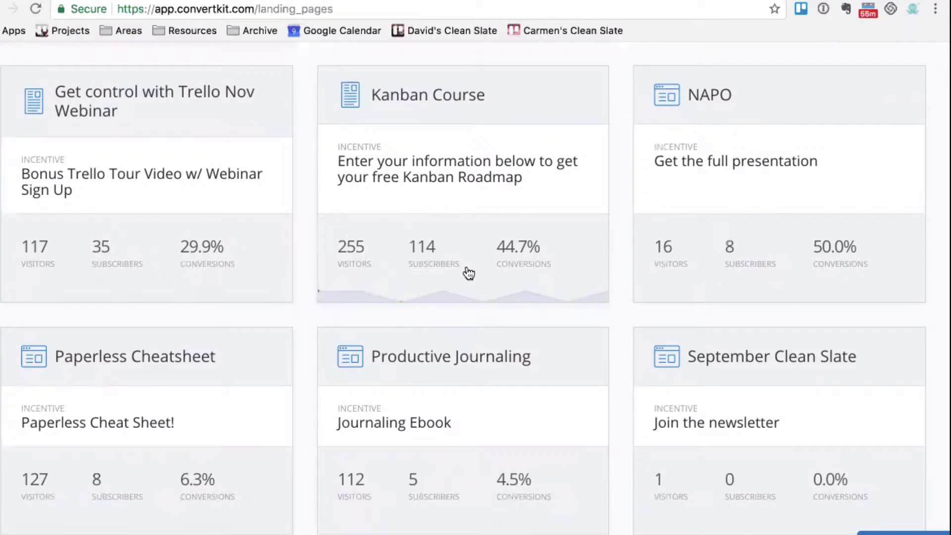
{"action": "scroll", "coordinate": [468, 272], "scroll_direction": "down", "scroll_amount": 2}
{"action": "scroll", "coordinate": [471, 273], "scroll_direction": "down", "scroll_amount": 5}
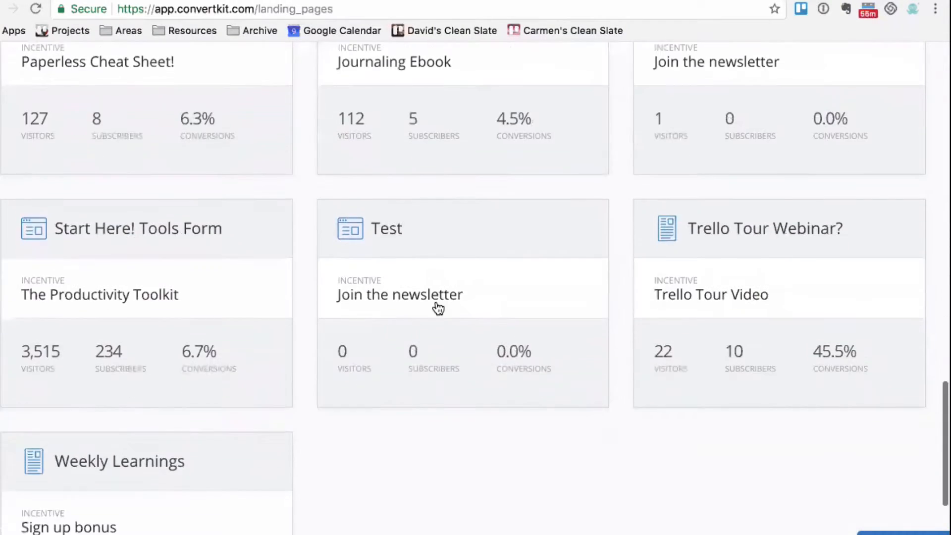
{"action": "scroll", "coordinate": [441, 384], "scroll_direction": "up", "scroll_amount": 15}
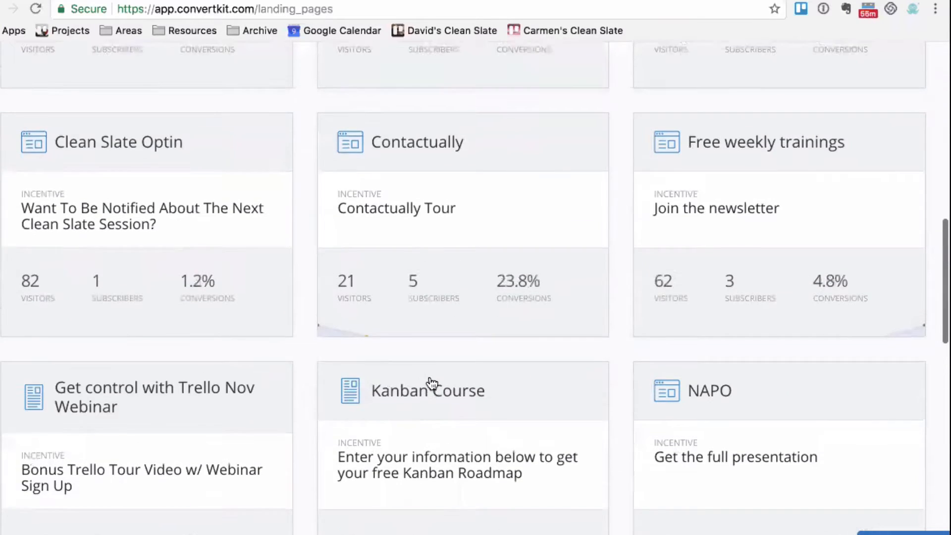
{"action": "scroll", "coordinate": [728, 218], "scroll_direction": "up", "scroll_amount": 1}
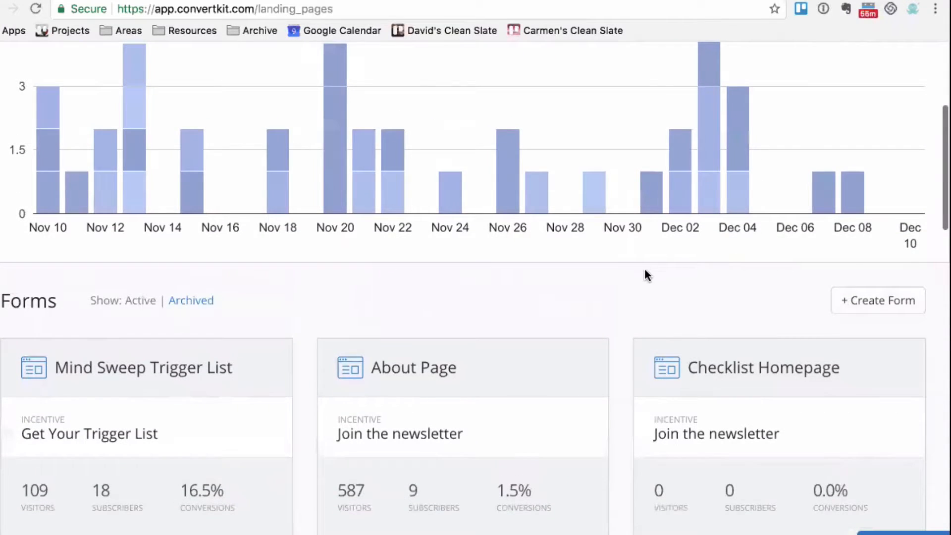
{"action": "scroll", "coordinate": [645, 273], "scroll_direction": "up", "scroll_amount": 3}
{"action": "scroll", "coordinate": [644, 272], "scroll_direction": "up", "scroll_amount": 2}
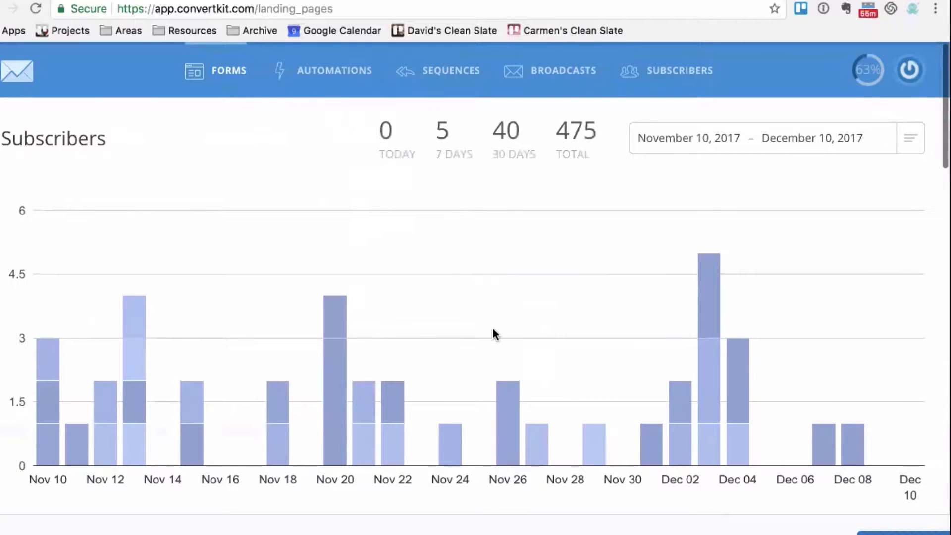
Step: Start creating a new form from the forms overview
{"action": "scroll", "coordinate": [852, 458], "scroll_direction": "down", "scroll_amount": 2}
{"action": "left_click", "coordinate": [867, 461]}
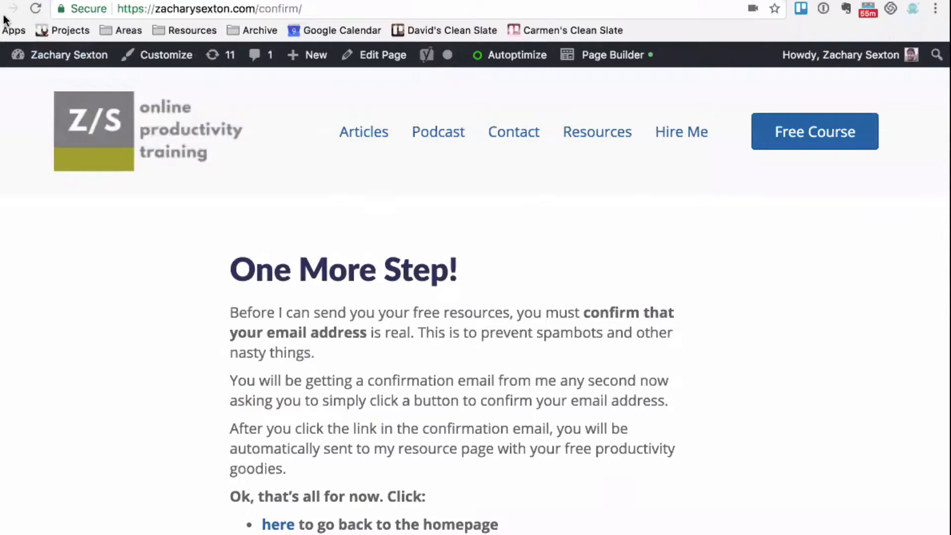
Step: Load the website's homepage in place of its confirm page and view the opt-in form in the header section
{"action": "left_click", "coordinate": [255, 9]}
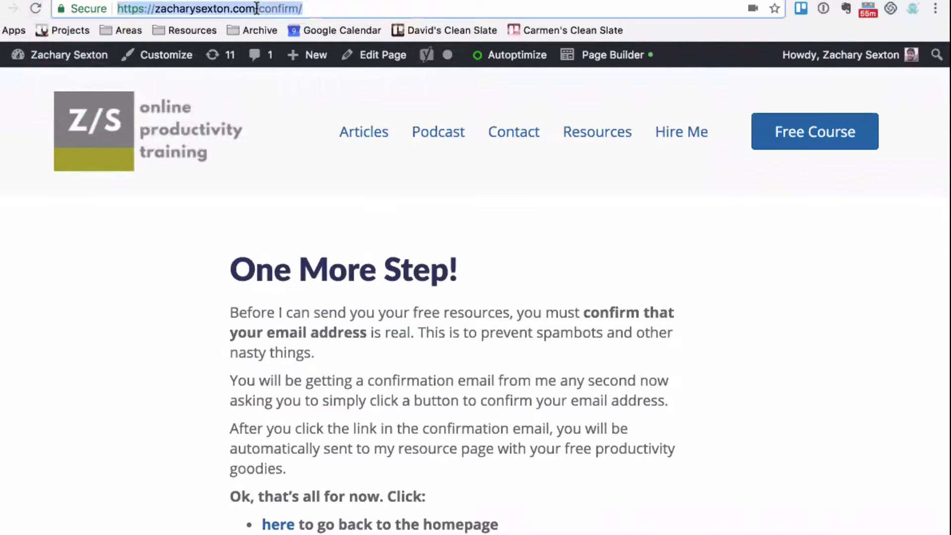
{"action": "left_click_drag", "start_coordinate": [256, 8], "coordinate": [304, 9]}
{"action": "key", "text": "BackSpace"}
{"action": "key", "text": "Return"}
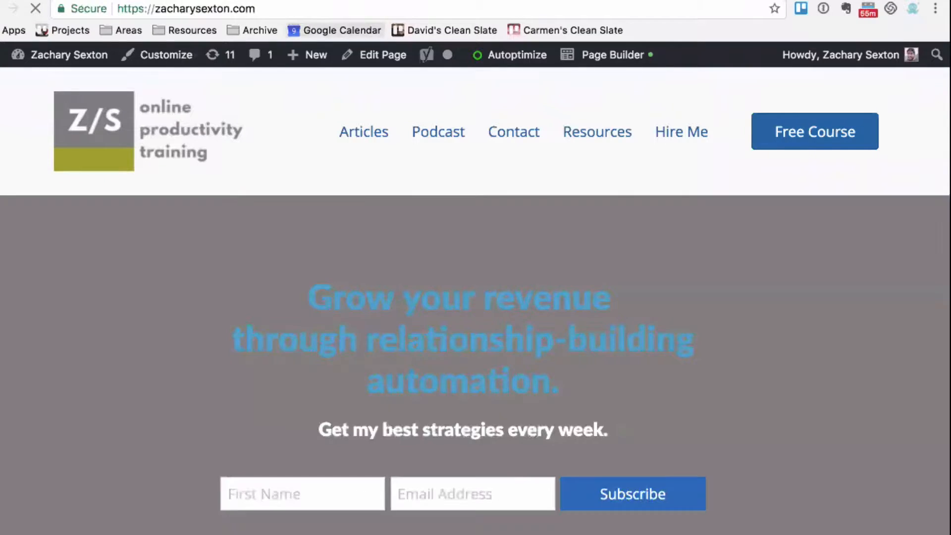
{"action": "scroll", "coordinate": [418, 434], "scroll_direction": "down", "scroll_amount": 1}
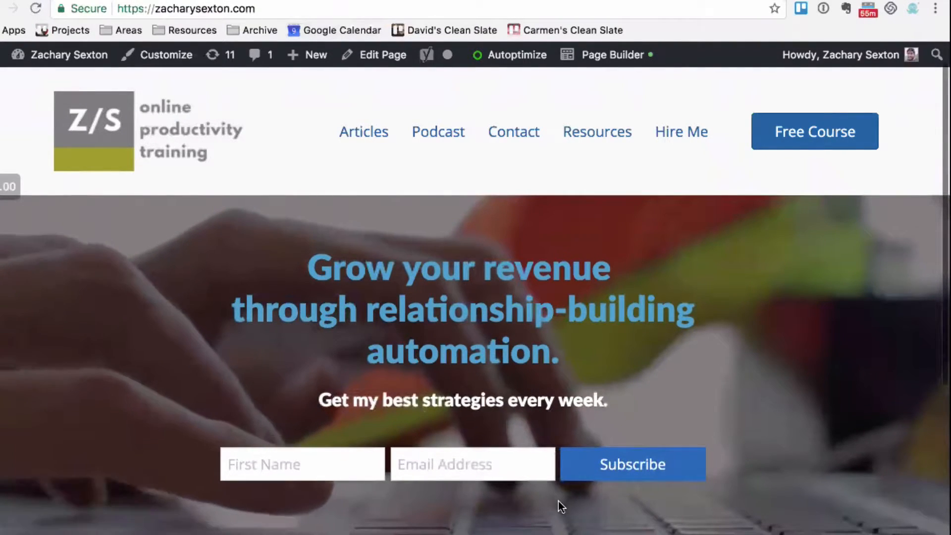
Step: Open the Free Course landing page and bring up the Kanban Roadmap sign-up form
{"action": "left_click", "coordinate": [809, 134]}
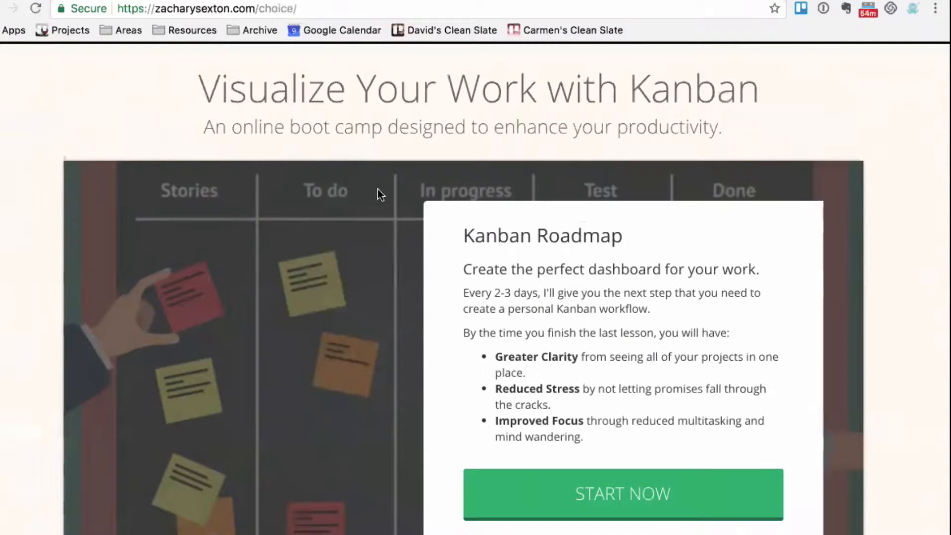
{"action": "scroll", "coordinate": [550, 367], "scroll_direction": "down", "scroll_amount": 1}
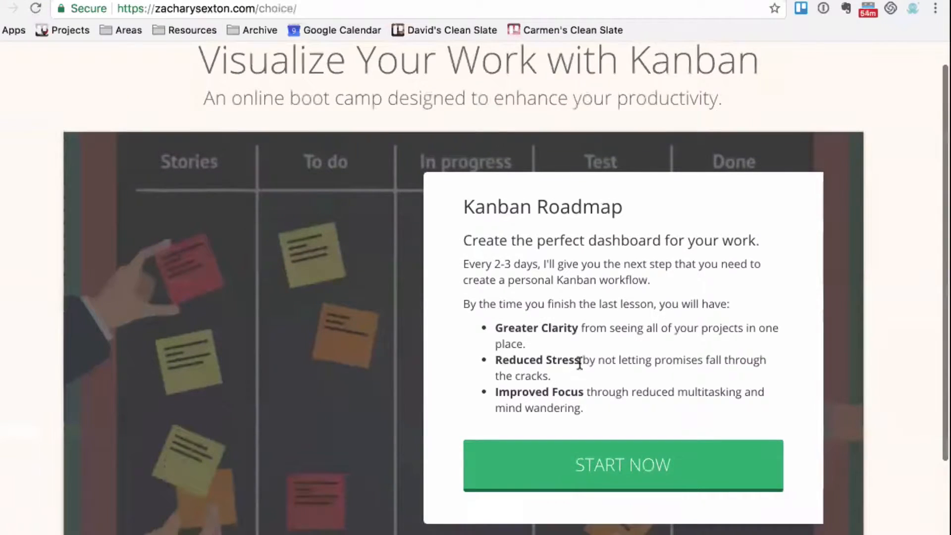
{"action": "left_click", "coordinate": [603, 476]}
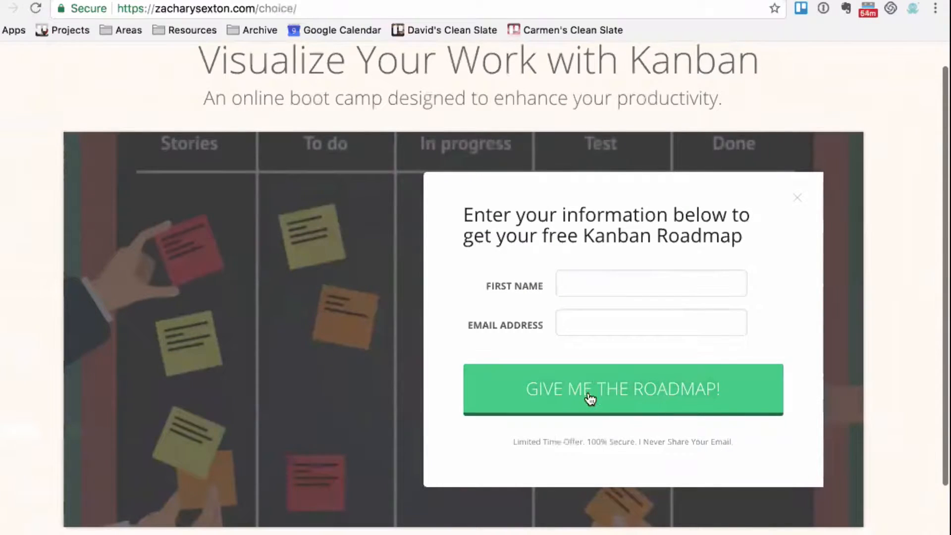
Step: Fill in the first name and email address from the saved entry, and submit the Kanban Roadmap sign-up with its robot check
{"action": "left_click", "coordinate": [598, 286]}
{"action": "type", "text": "Z"}
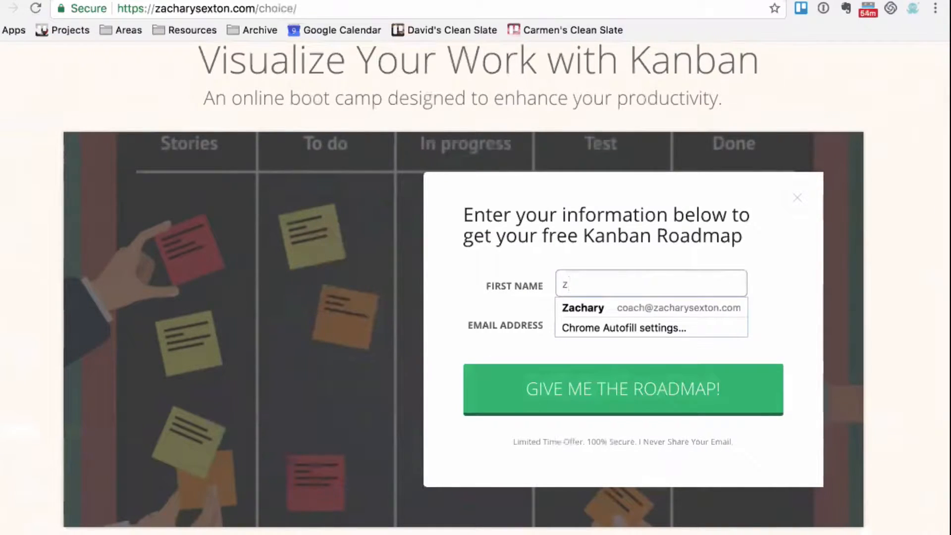
{"action": "key", "text": "Down"}
{"action": "key", "text": "Return"}
{"action": "left_click", "coordinate": [606, 396]}
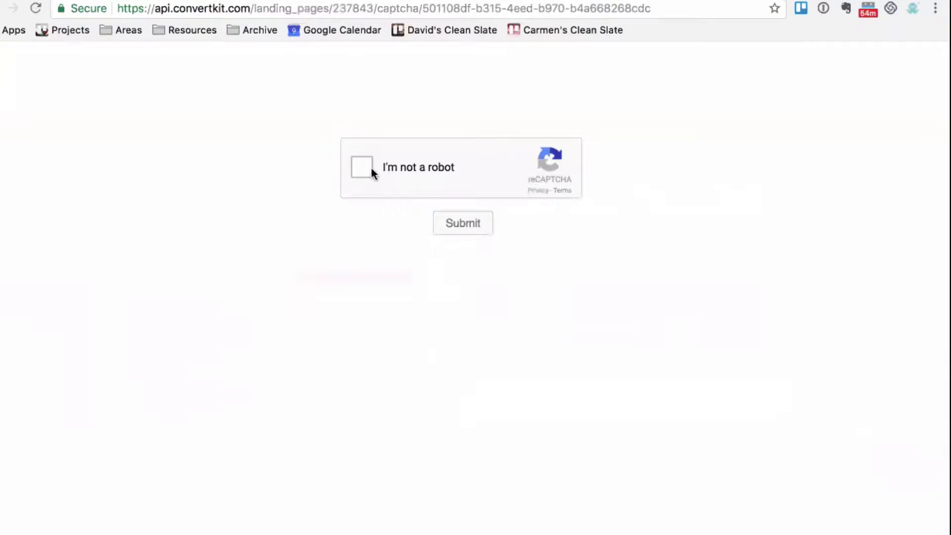
{"action": "left_click", "coordinate": [369, 168]}
{"action": "left_click", "coordinate": [464, 227]}
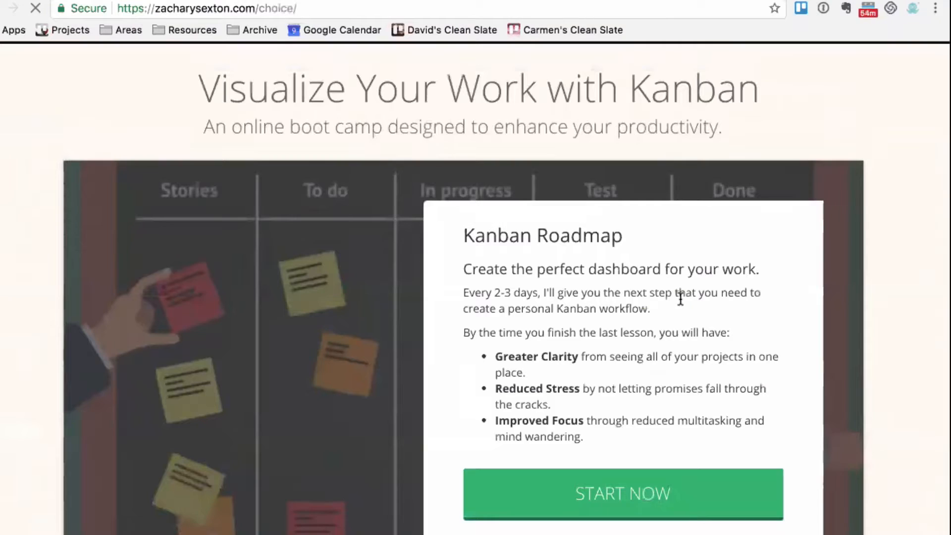
Step: Examine the Kanban landing page and reopen its sign-up form to review the fields requested
{"action": "scroll", "coordinate": [610, 320], "scroll_direction": "down", "scroll_amount": 5}
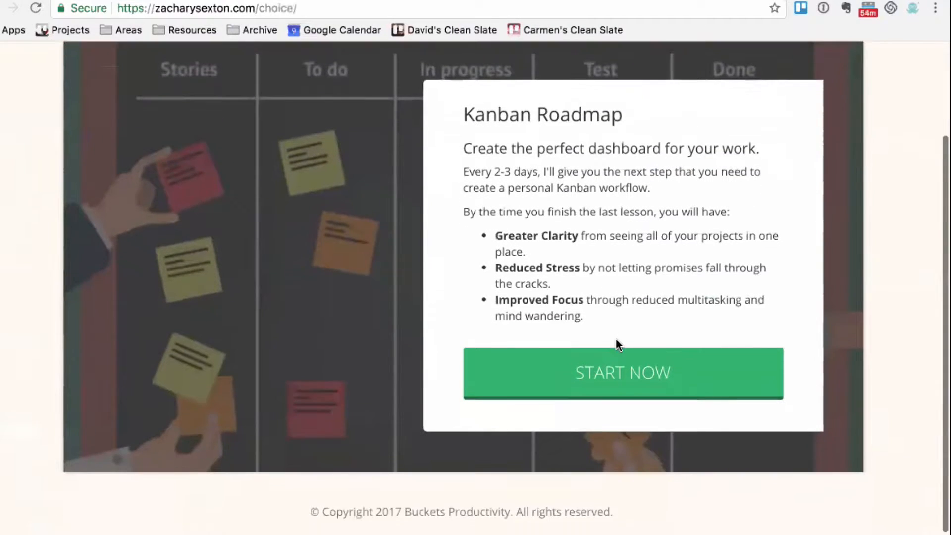
{"action": "scroll", "coordinate": [616, 342], "scroll_direction": "up", "scroll_amount": 4}
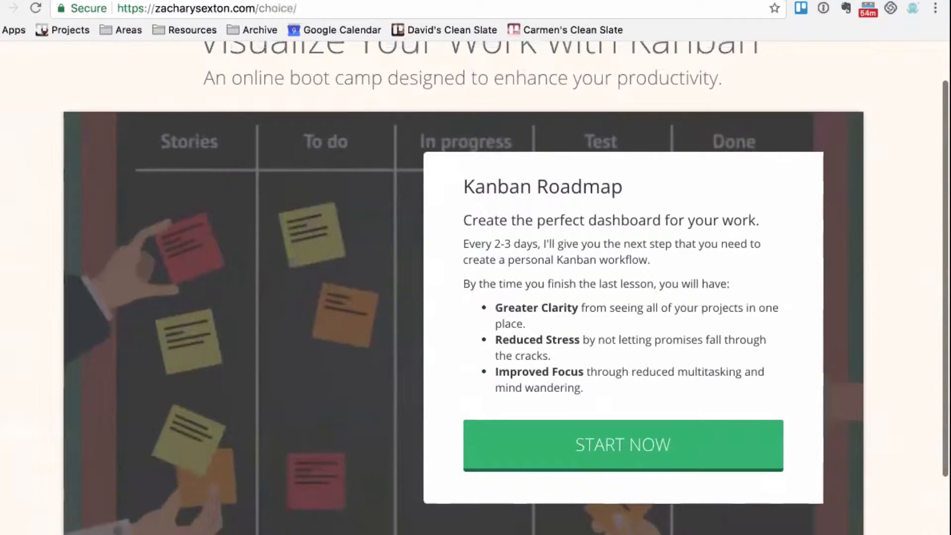
{"action": "left_click", "coordinate": [617, 445]}
{"action": "scroll", "coordinate": [589, 346], "scroll_direction": "down", "scroll_amount": 2}
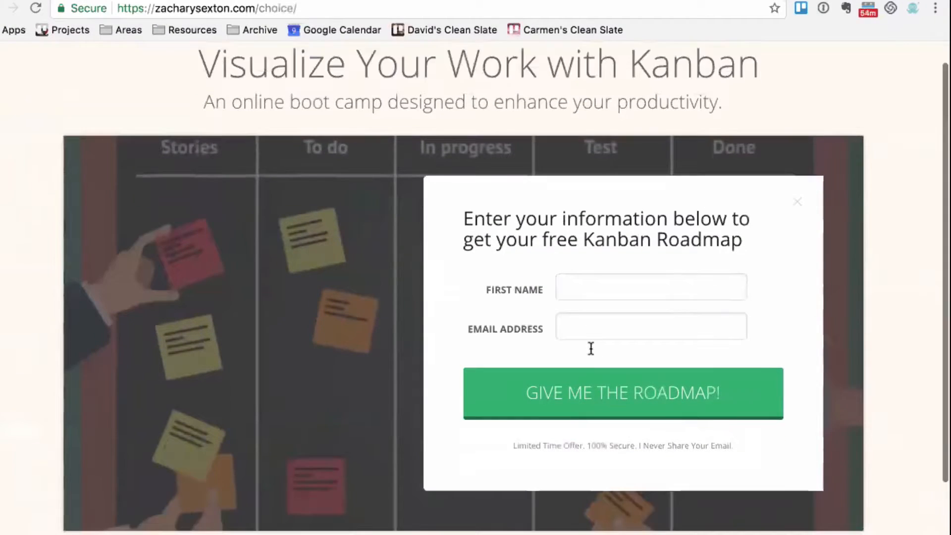
{"action": "scroll", "coordinate": [608, 322], "scroll_direction": "up", "scroll_amount": 2}
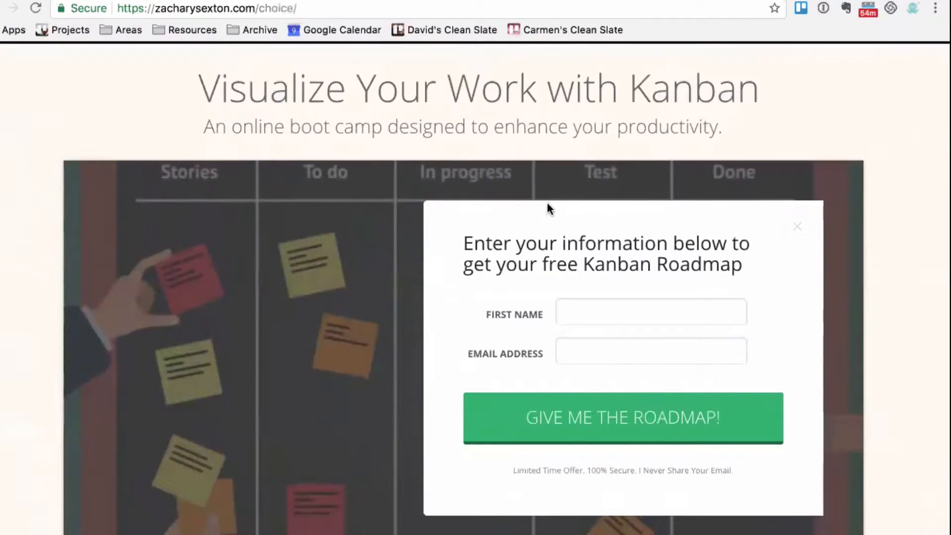
{"action": "scroll", "coordinate": [547, 202], "scroll_direction": "down", "scroll_amount": 1}
{"action": "scroll", "coordinate": [613, 303], "scroll_direction": "up", "scroll_amount": 1}
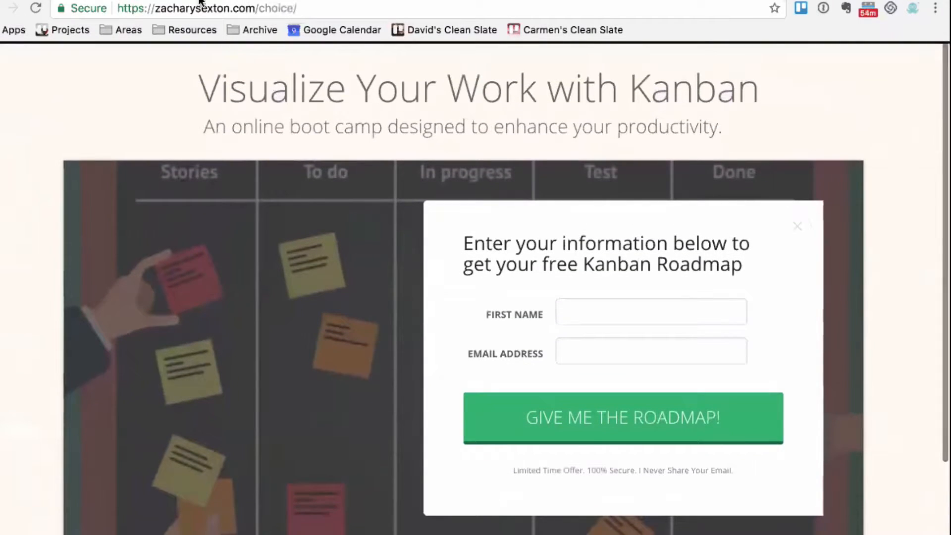
Step: Return to the website's homepage by removing the choice path from the page address
{"action": "left_click_drag", "start_coordinate": [260, 9], "coordinate": [323, 10]}
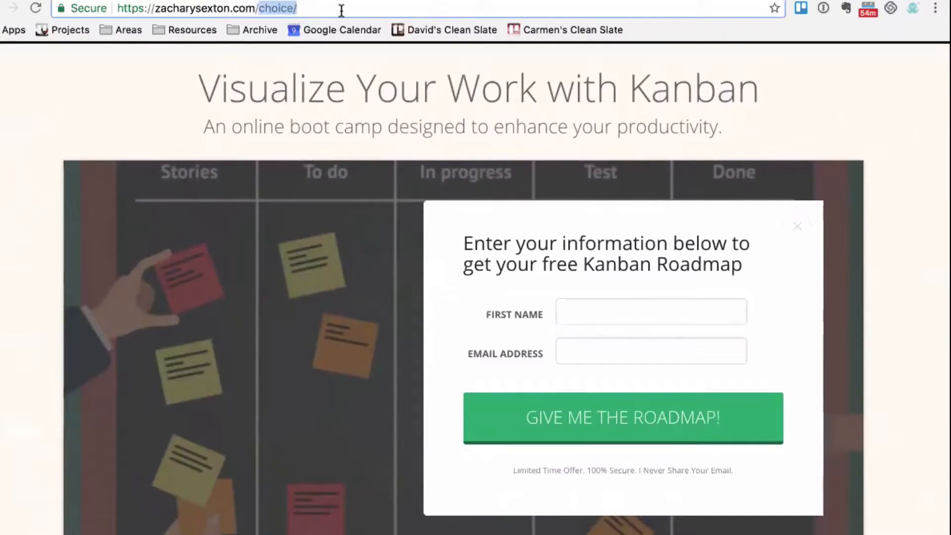
{"action": "key", "text": "BackSpace"}
{"action": "key", "text": "Return"}
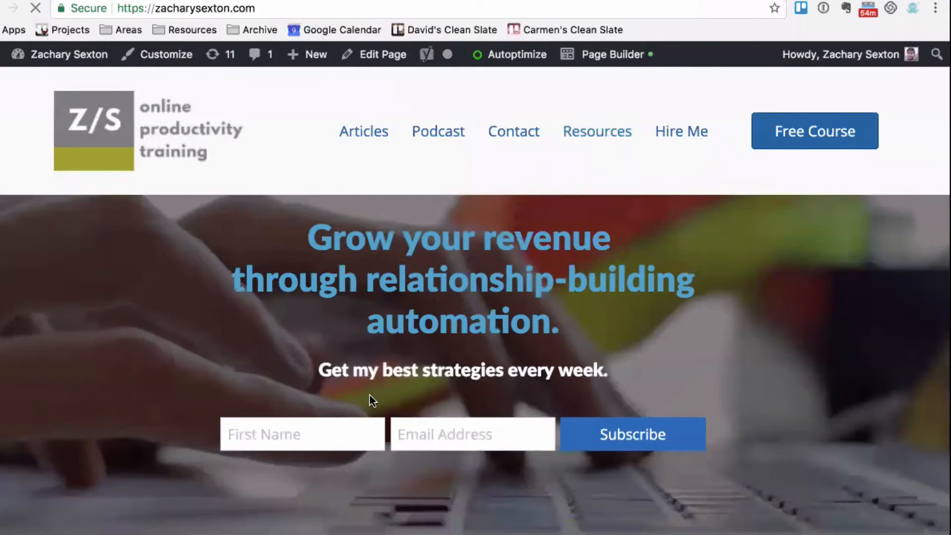
Step: Subscribe through the homepage form with the saved first name and email address, and complete the robot check
{"action": "left_click", "coordinate": [293, 427]}
{"action": "type", "text": "Zachary"}
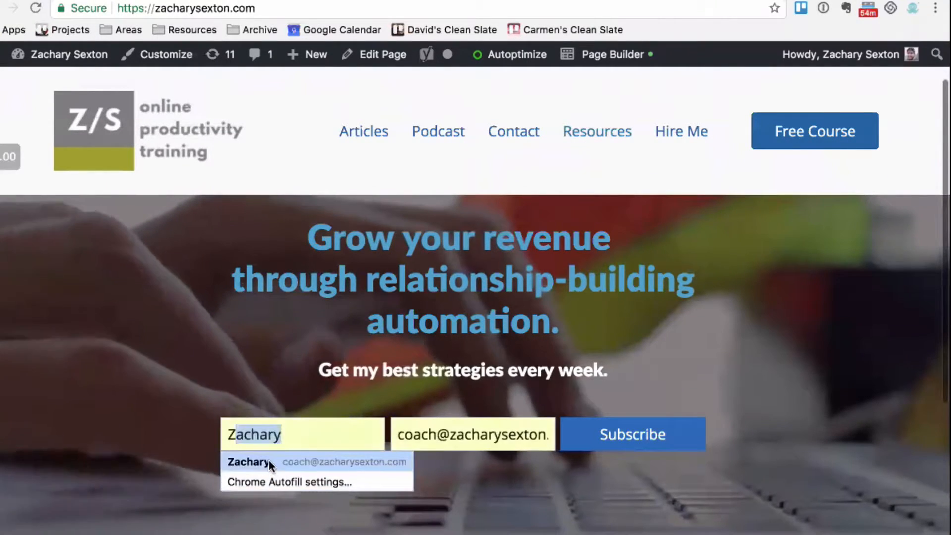
{"action": "left_click", "coordinate": [268, 461]}
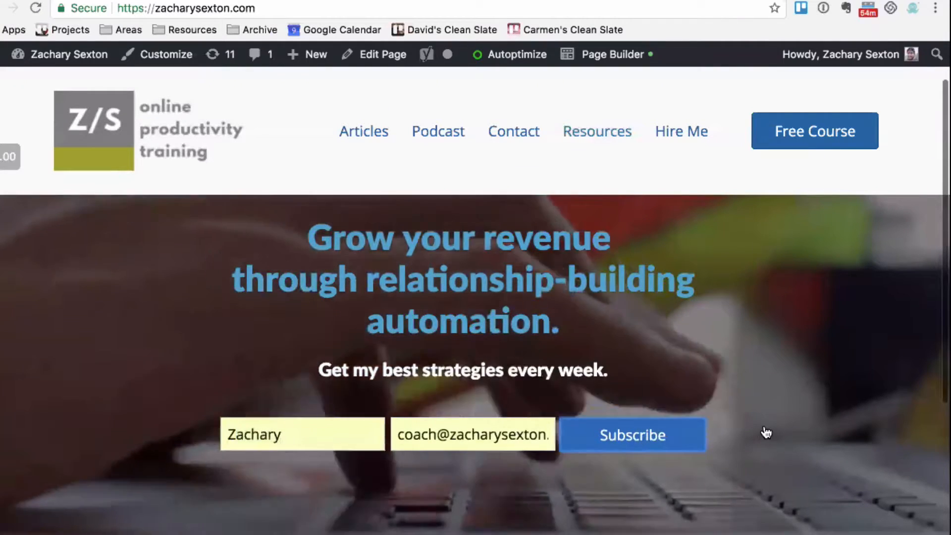
{"action": "key", "text": "Return"}
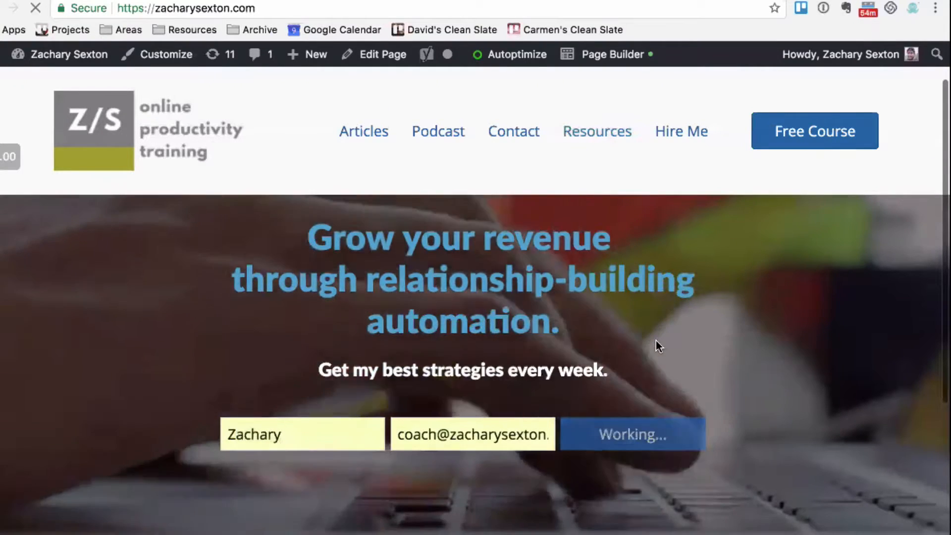
{"action": "left_click", "coordinate": [362, 166]}
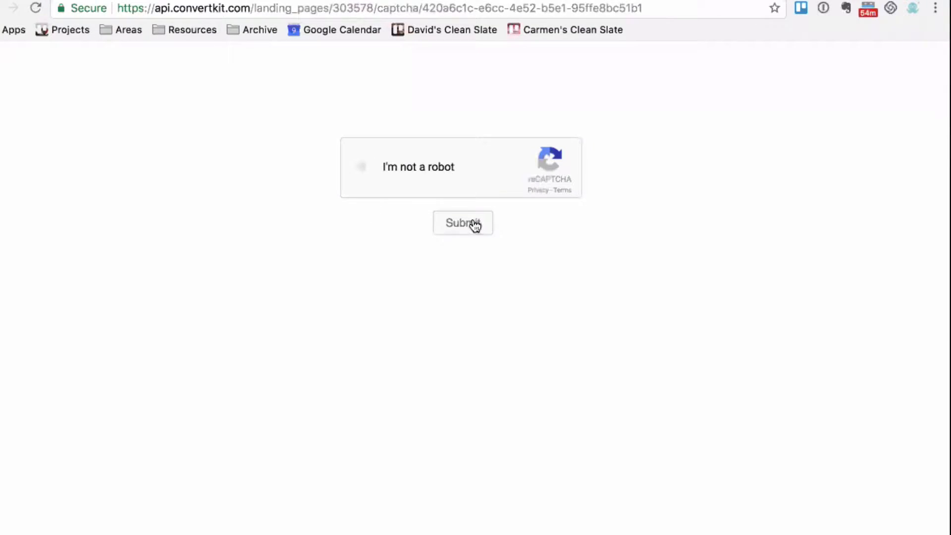
{"action": "left_click", "coordinate": [468, 226]}
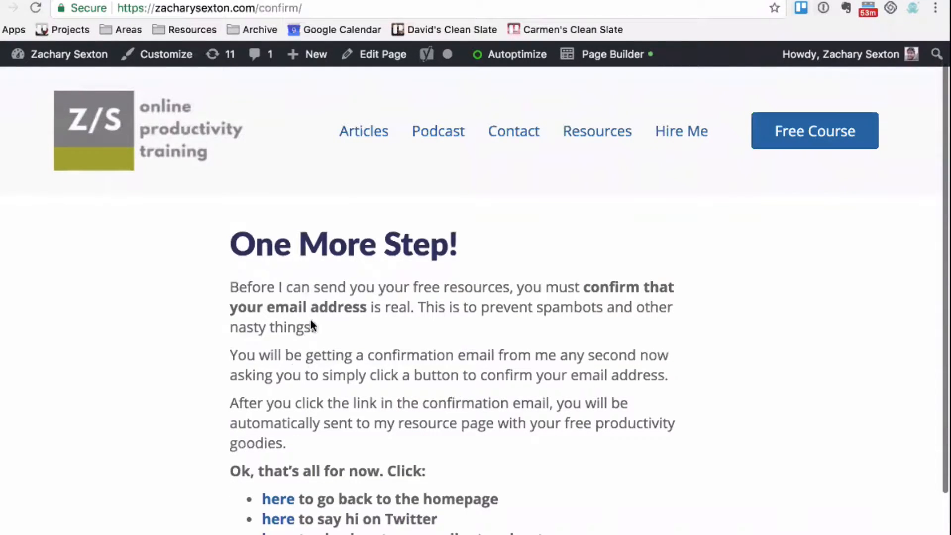
Step: Review the email confirmation page's links and the podcast page's latest episodes
{"action": "scroll", "coordinate": [395, 412], "scroll_direction": "down", "scroll_amount": 3}
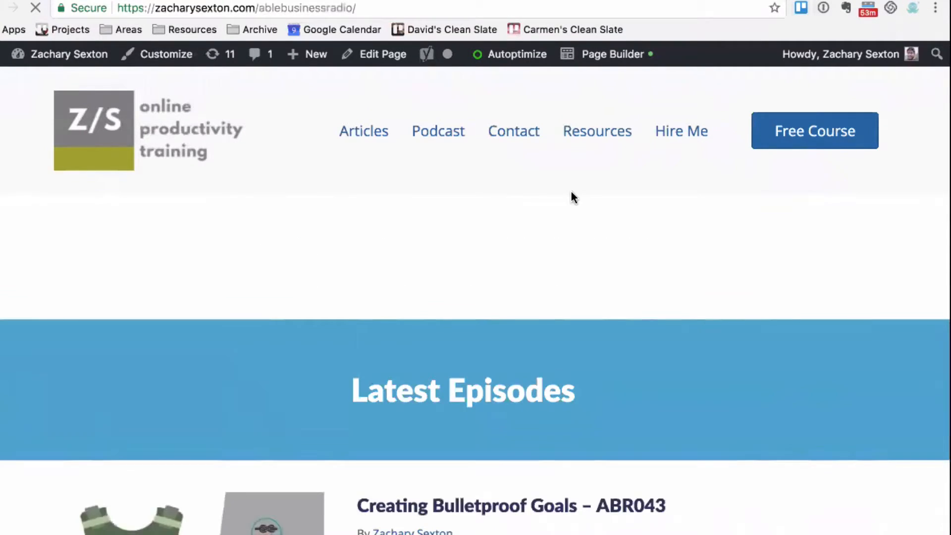
{"action": "scroll", "coordinate": [571, 190], "scroll_direction": "down", "scroll_amount": 7}
{"action": "scroll", "coordinate": [571, 190], "scroll_direction": "up", "scroll_amount": 6}
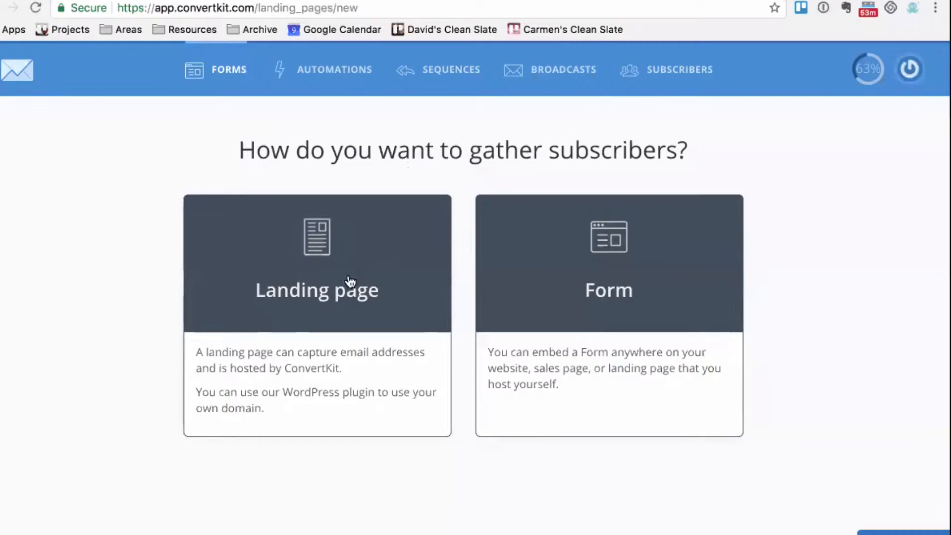
Step: Create a form with the single-row inline style, and go back to the choice between landing page and form
{"action": "left_click", "coordinate": [618, 291]}
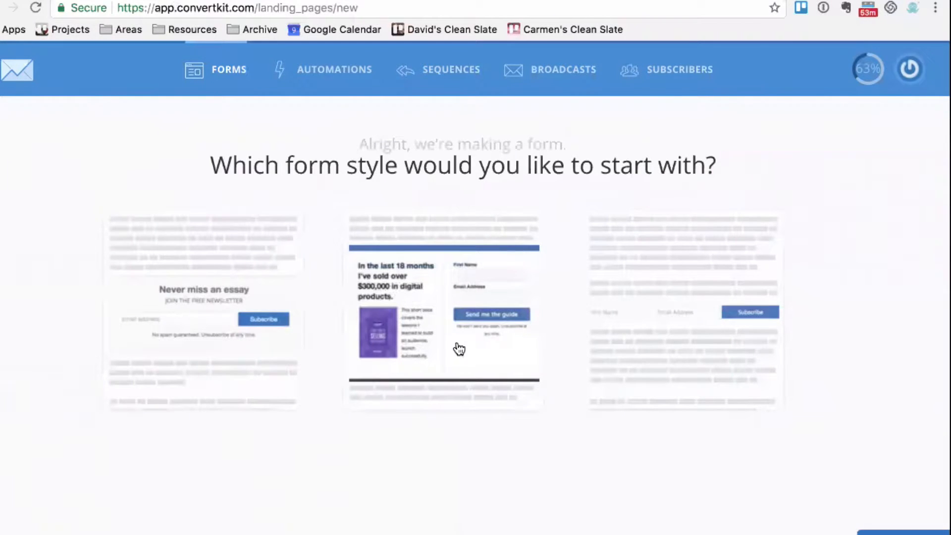
{"action": "left_click", "coordinate": [621, 342]}
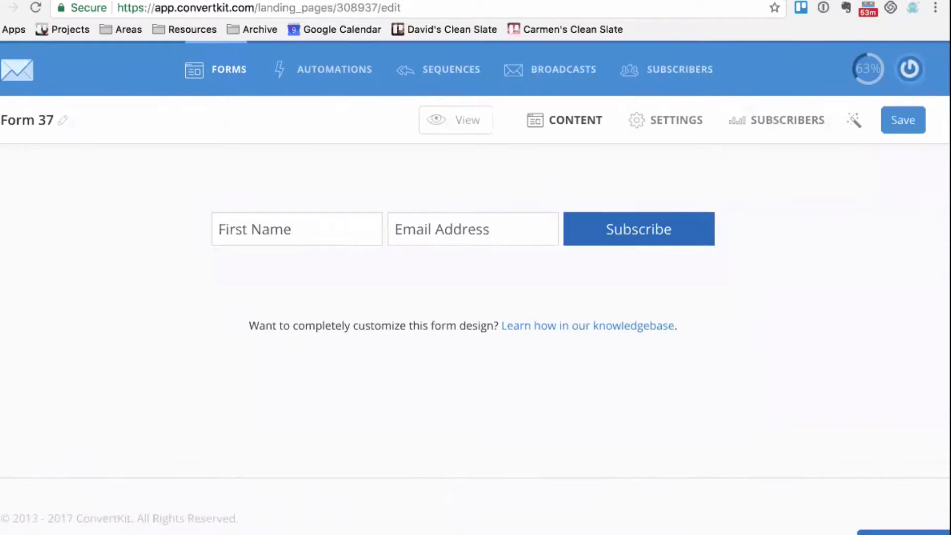
{"action": "left_click", "coordinate": [1, 8]}
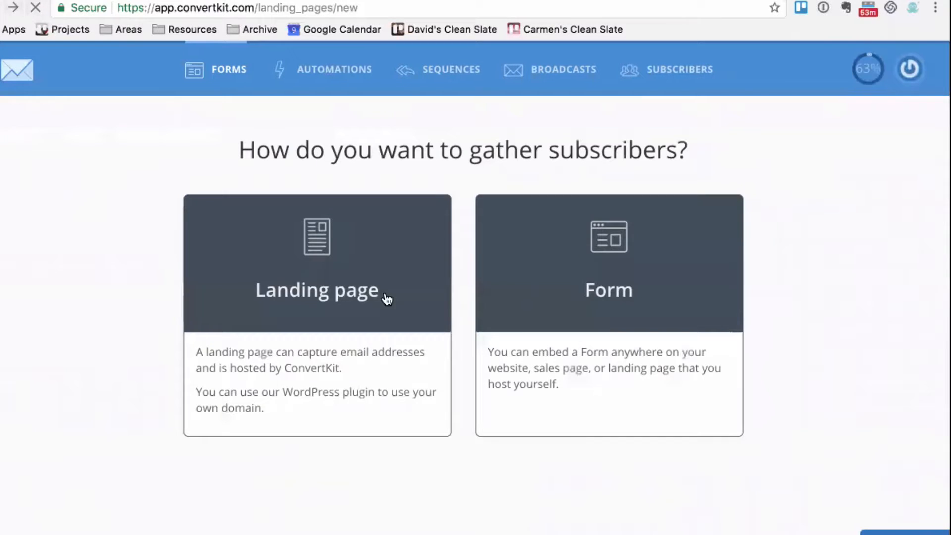
Step: Create a form in the two-column style with an image and set its title to "Get Free Book"
{"action": "left_click", "coordinate": [686, 292]}
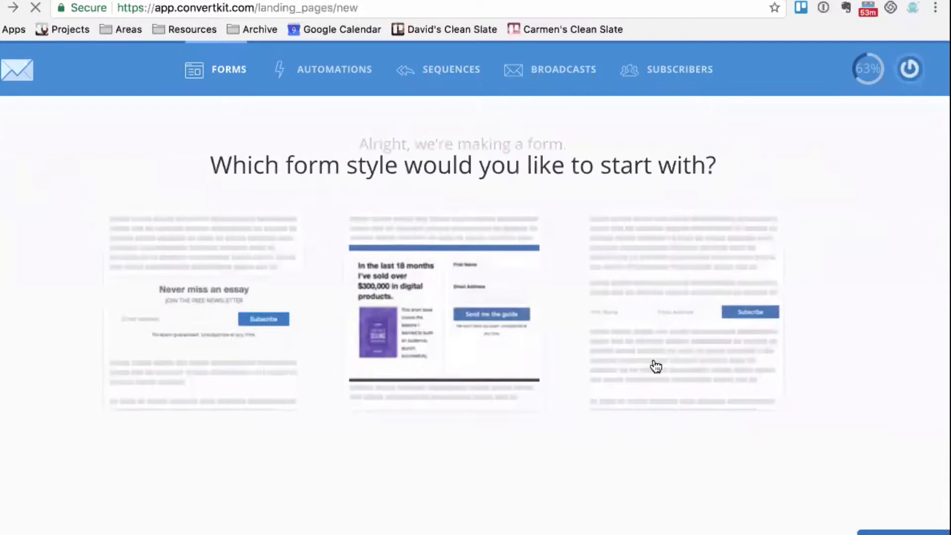
{"action": "left_click", "coordinate": [412, 336]}
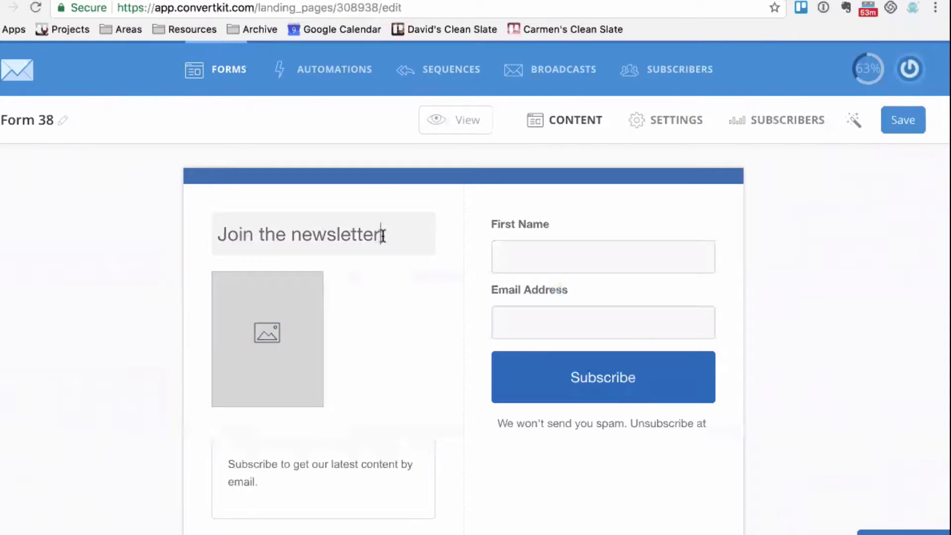
{"action": "left_click_drag", "start_coordinate": [382, 234], "coordinate": [238, 224]}
{"action": "key", "text": "BackSpace"}
{"action": "key", "text": "BackSpace"}
{"action": "key", "text": "BackSpace"}
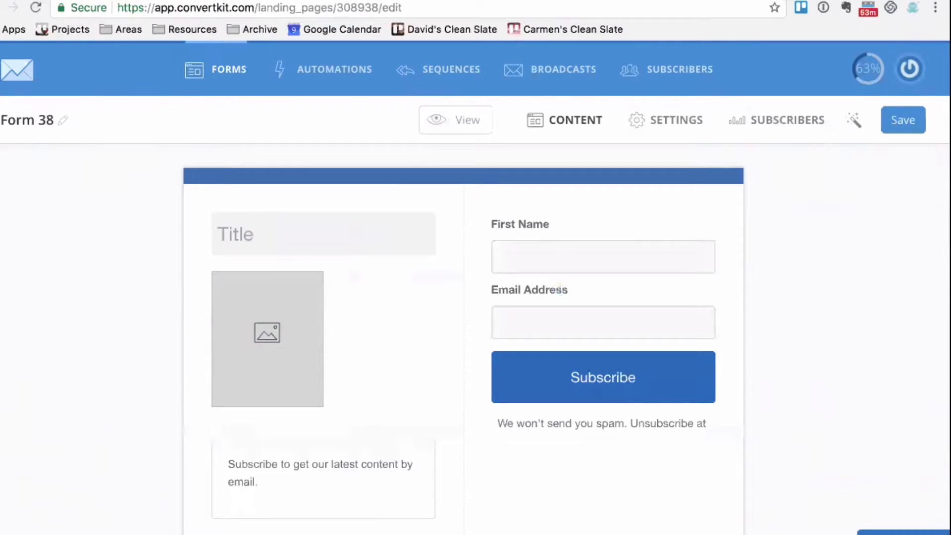
{"action": "type", "text": "Get F"}
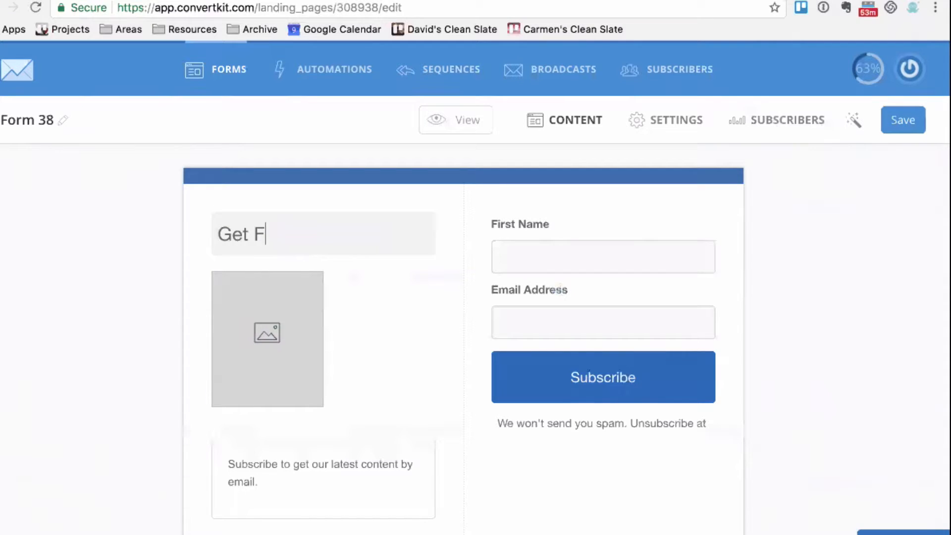
{"action": "type", "text": "ree Book"}
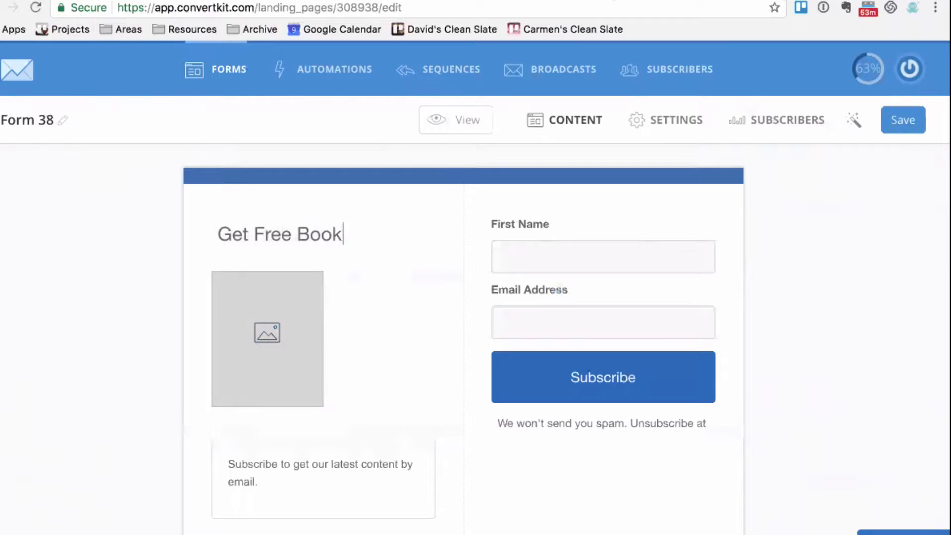
Step: Point out the form's editable description and no-spam note, and request a preview of the form
{"action": "left_click", "coordinate": [278, 484]}
{"action": "left_click_drag", "start_coordinate": [255, 482], "coordinate": [229, 464]}
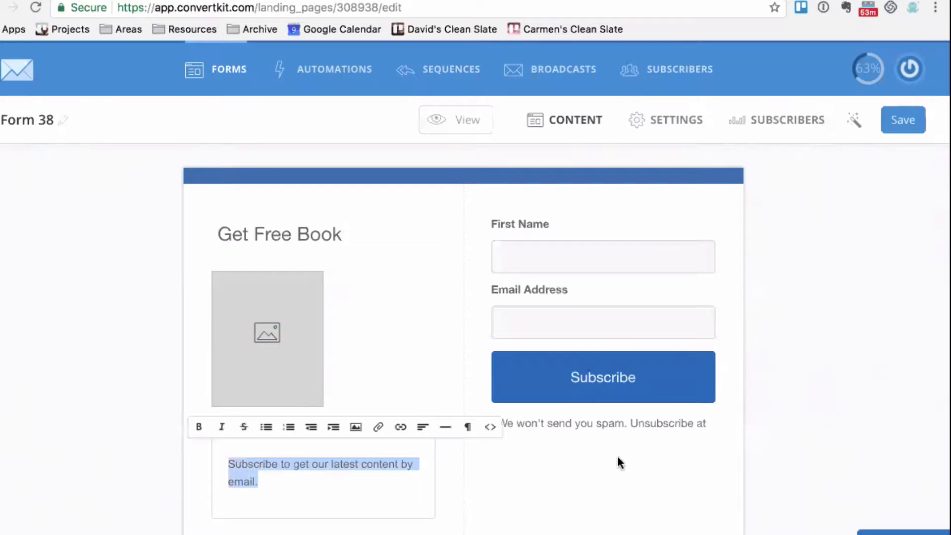
{"action": "left_click", "coordinate": [610, 423]}
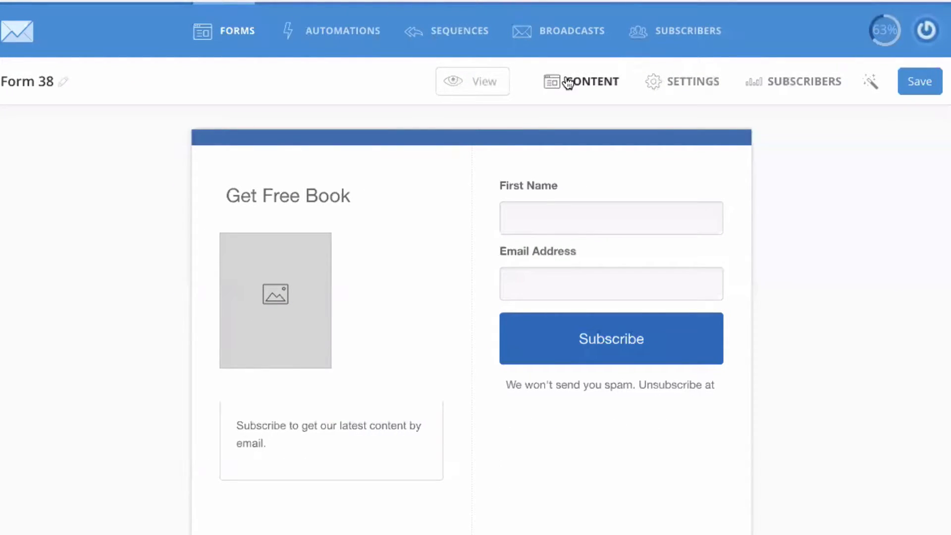
{"action": "left_click", "coordinate": [469, 84]}
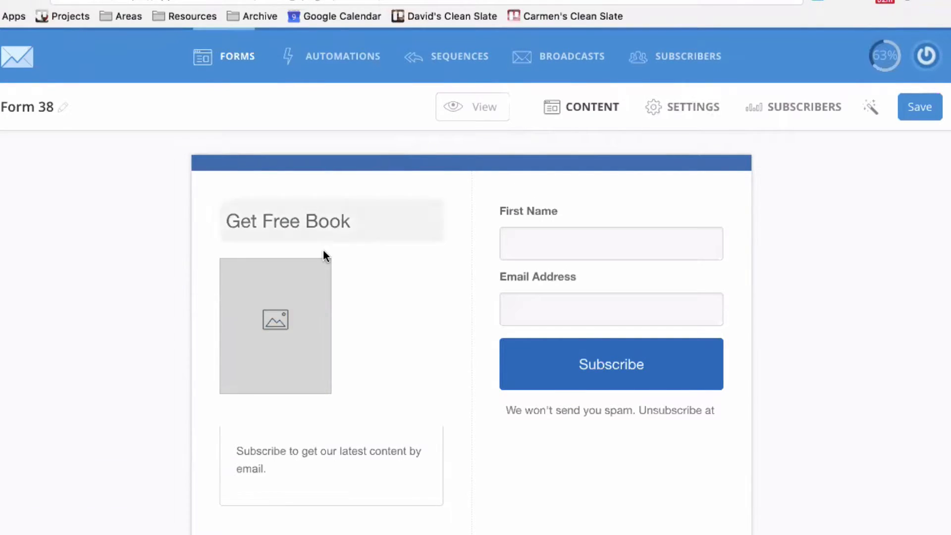
Step: Rename the form as "Free Book Test"
{"action": "left_click", "coordinate": [67, 109]}
{"action": "left_click_drag", "start_coordinate": [60, 106], "coordinate": [0, 109]}
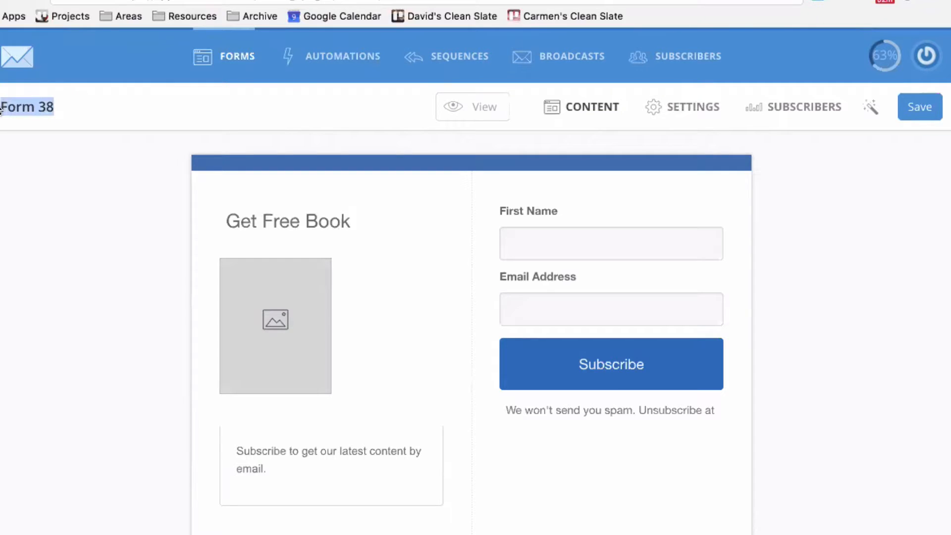
{"action": "key", "text": "BackSpace"}
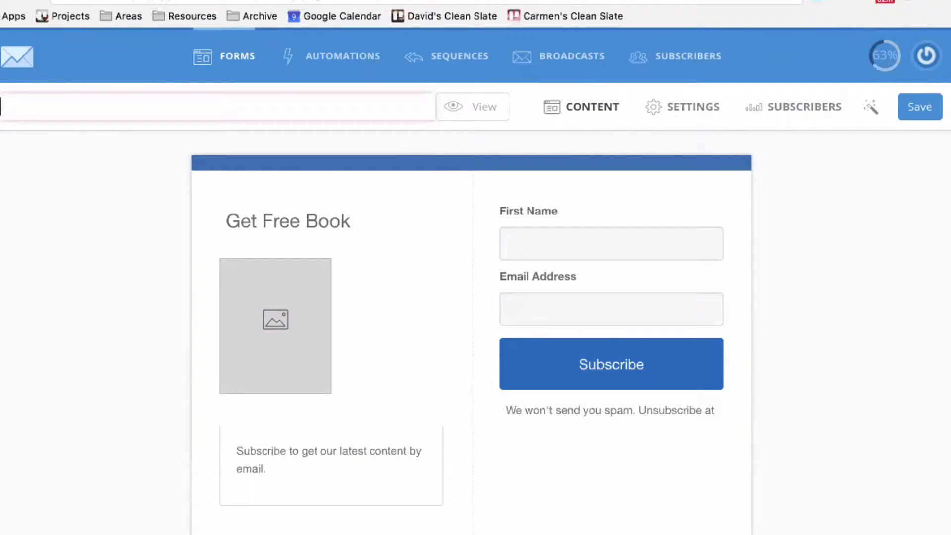
{"action": "type", "text": "Free B"}
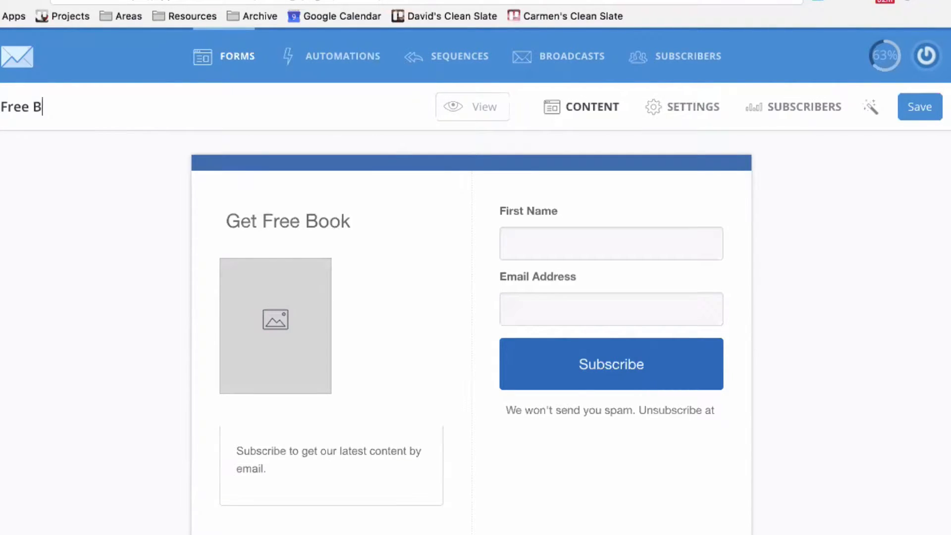
{"action": "type", "text": "ook Tests"}
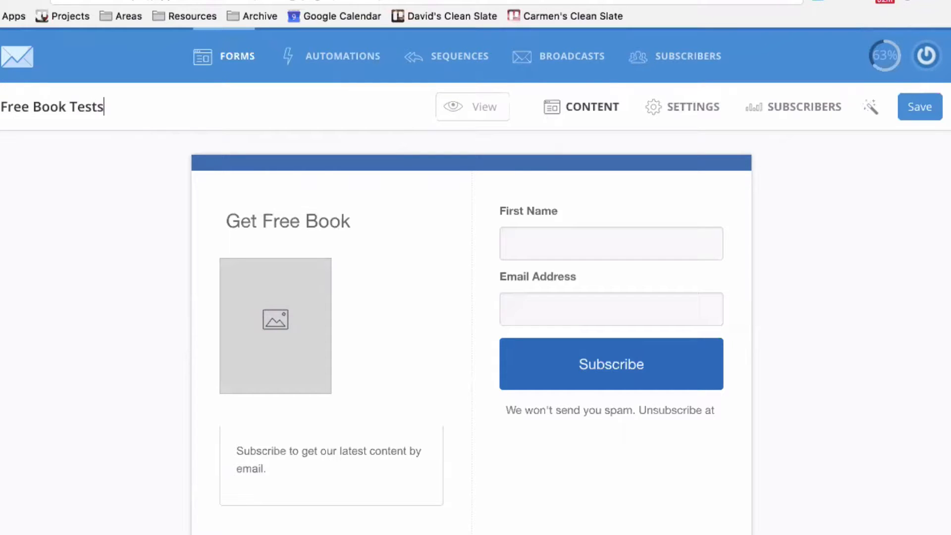
{"action": "key", "text": "BackSpace"}
{"action": "left_click", "coordinate": [90, 161]}
Step: Open the form's settings, try the hosted landing page option, and set the type back to just a form to embed
{"action": "left_click", "coordinate": [680, 106]}
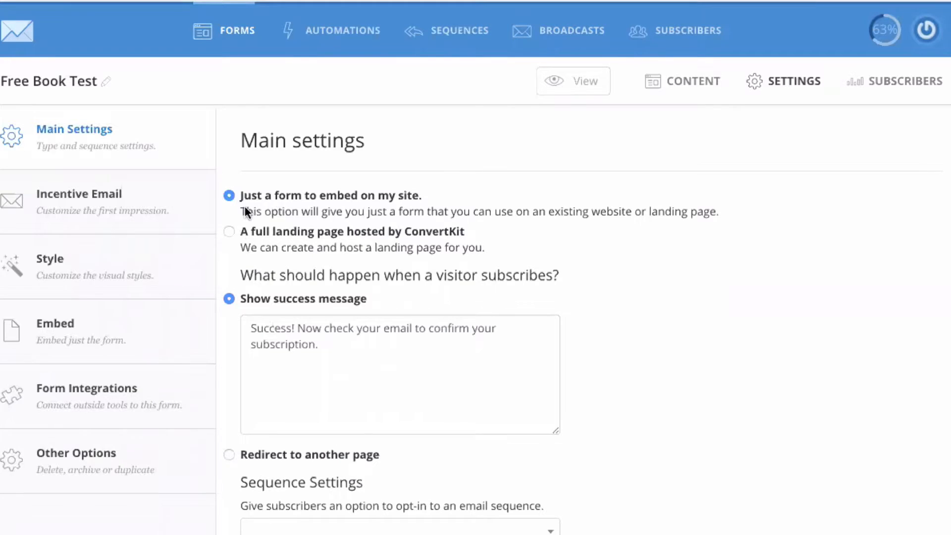
{"action": "left_click", "coordinate": [229, 232]}
{"action": "left_click", "coordinate": [230, 196]}
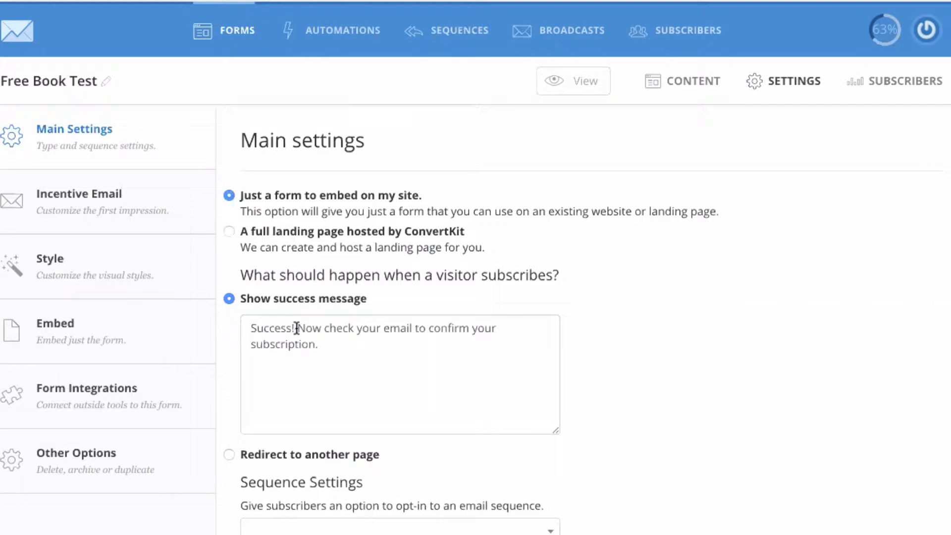
Step: Set the form to redirect subscribers to another page, using the website's /confirm/ page address
{"action": "scroll", "coordinate": [405, 344], "scroll_direction": "down", "scroll_amount": 1}
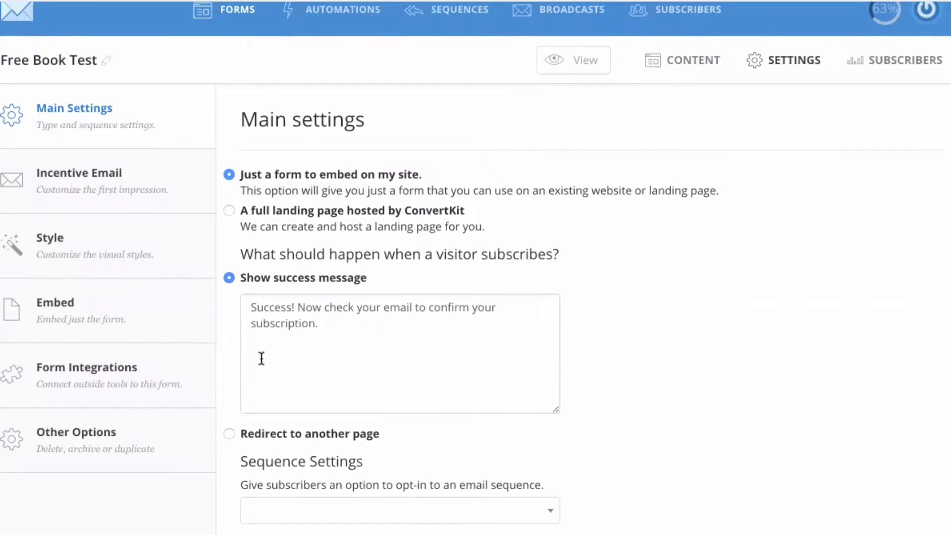
{"action": "scroll", "coordinate": [262, 359], "scroll_direction": "down", "scroll_amount": 1}
{"action": "left_click", "coordinate": [228, 400]}
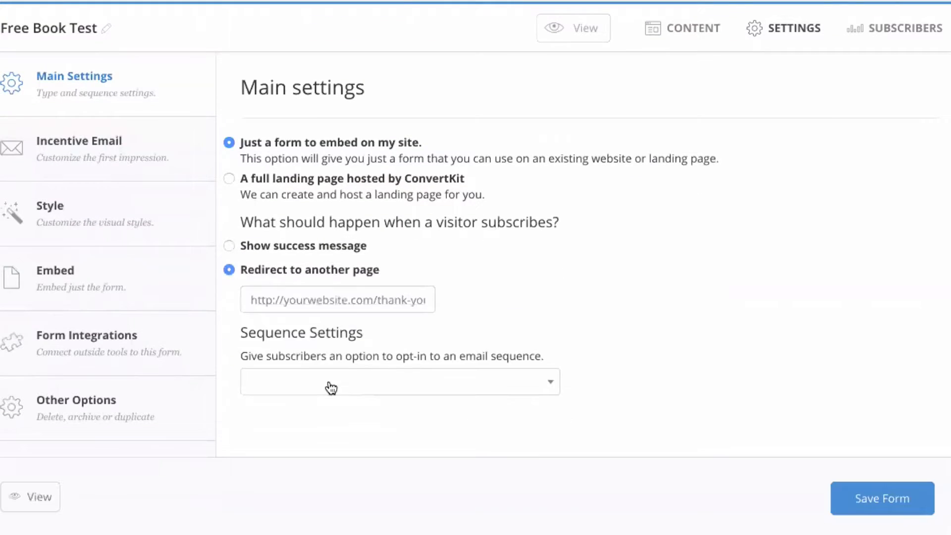
{"action": "left_click", "coordinate": [356, 304]}
{"action": "type", "text": ";"}
{"action": "key", "text": "BackSpace"}
{"action": "type", "text": ";w"}
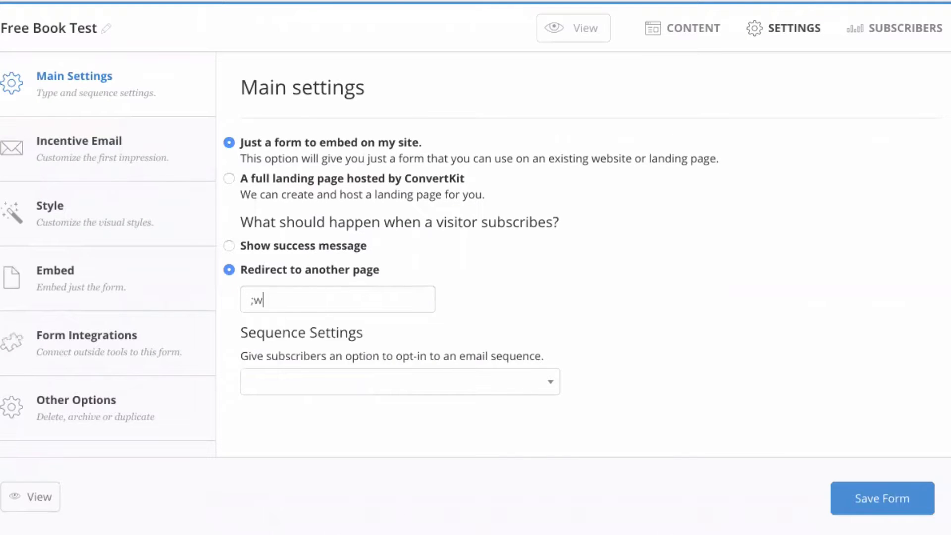
{"action": "type", "text": "https://zacharysexton.com/"}
{"action": "key", "text": "Down"}
{"action": "key", "text": "Return"}
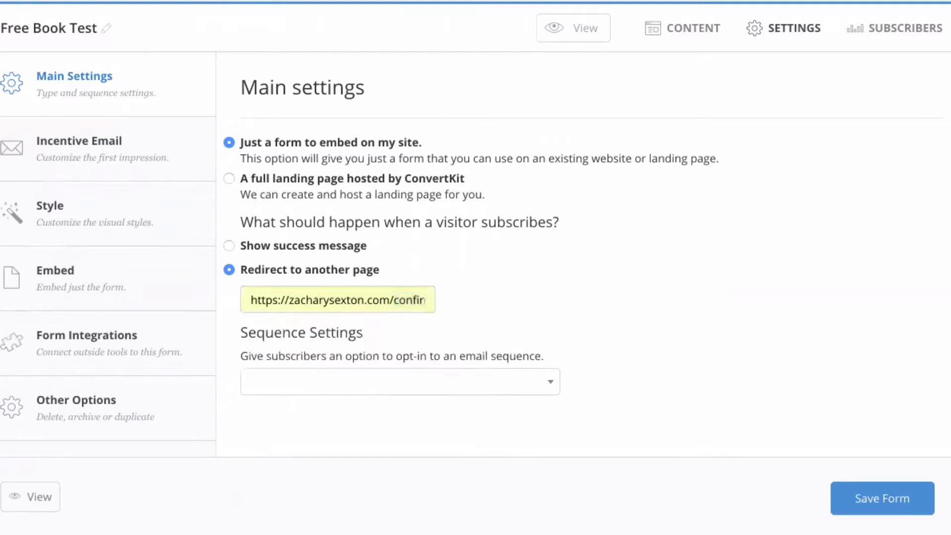
{"action": "scroll", "coordinate": [387, 300], "scroll_direction": "down", "scroll_amount": 1}
{"action": "left_click", "coordinate": [387, 298]}
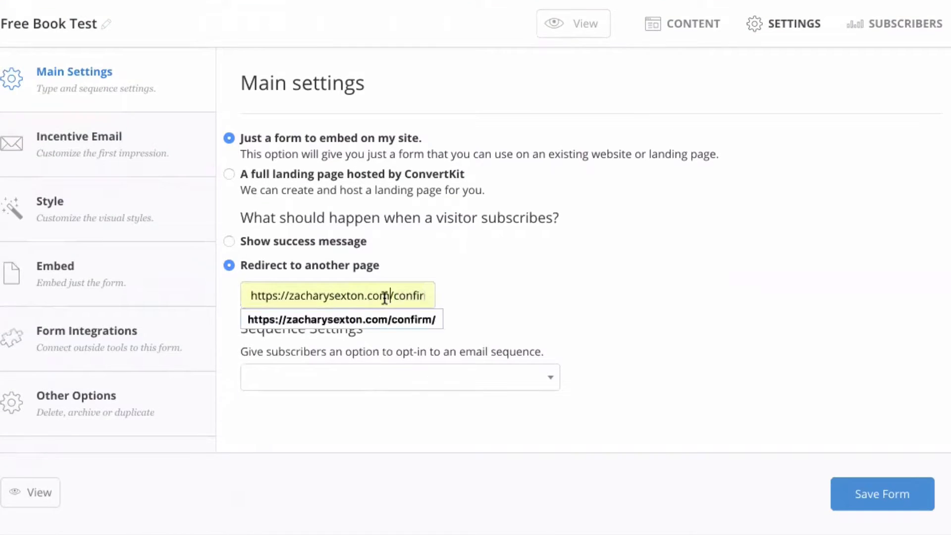
{"action": "scroll", "coordinate": [390, 379], "scroll_direction": "up", "scroll_amount": 1}
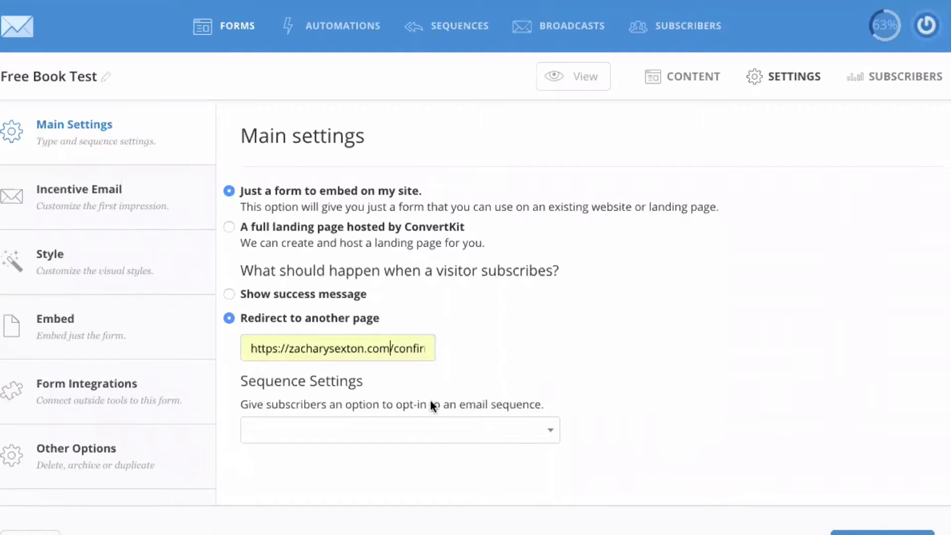
Step: Choose the Welcome email sequence for the form's subscribers
{"action": "scroll", "coordinate": [347, 429], "scroll_direction": "down", "scroll_amount": 1}
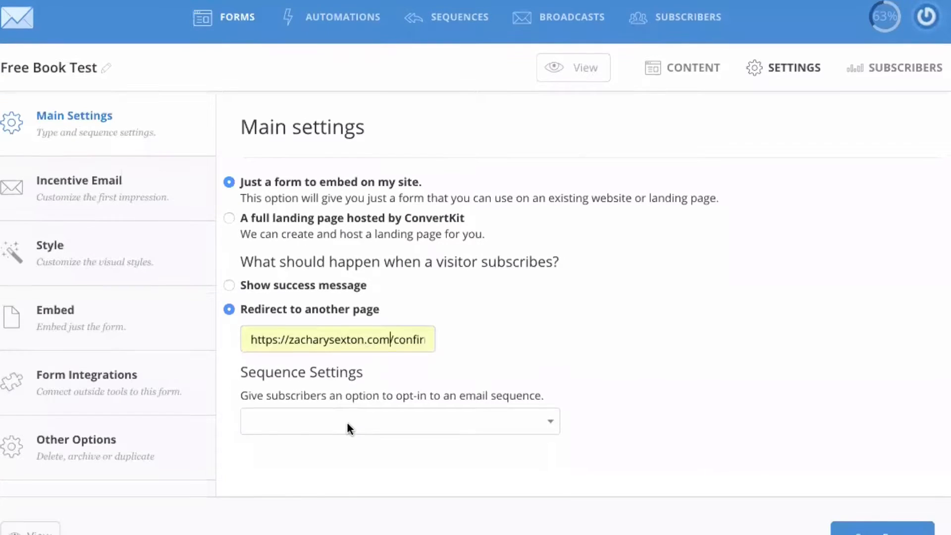
{"action": "left_click", "coordinate": [350, 429]}
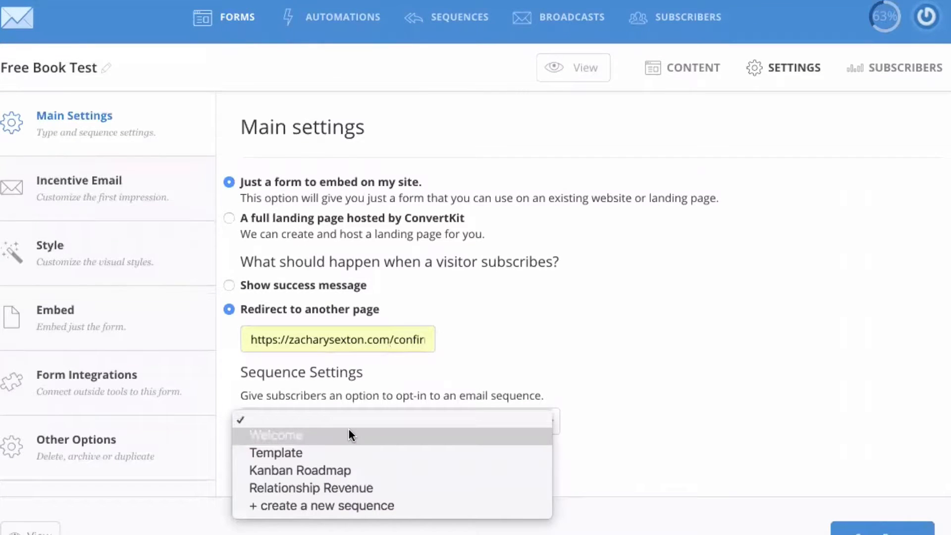
{"action": "left_click", "coordinate": [349, 431]}
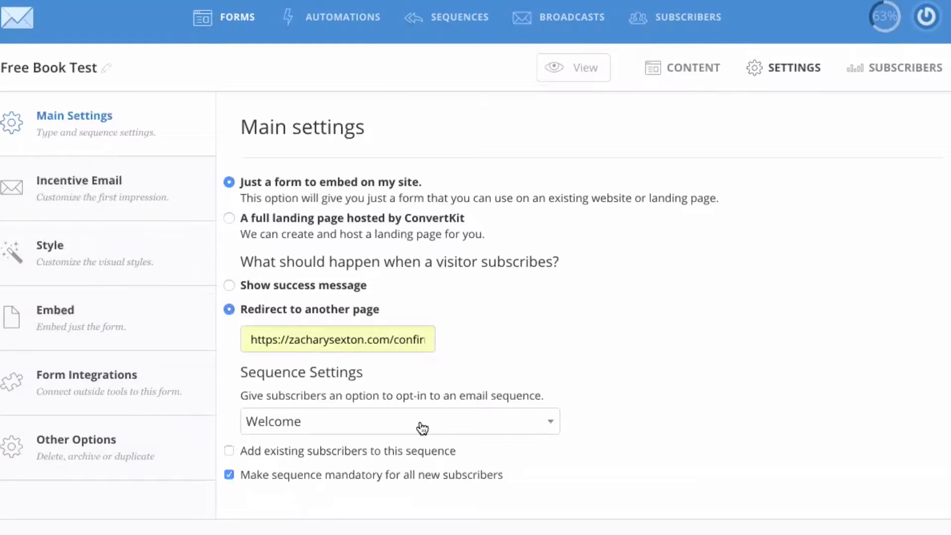
Step: Review the incentive email's sender, subject and message, and recheck the redirect in the main settings
{"action": "left_click", "coordinate": [139, 204]}
{"action": "scroll", "coordinate": [674, 368], "scroll_direction": "down", "scroll_amount": 1}
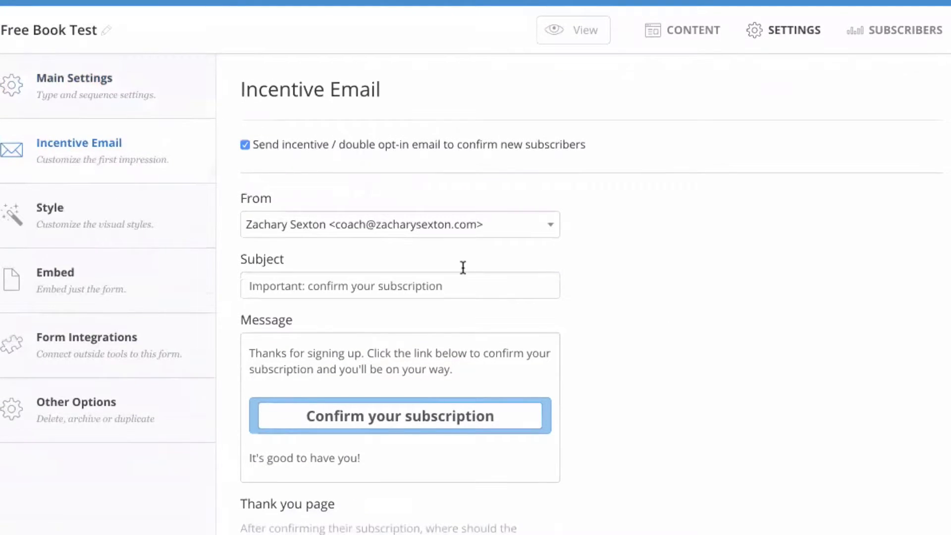
{"action": "scroll", "coordinate": [463, 268], "scroll_direction": "down", "scroll_amount": 2}
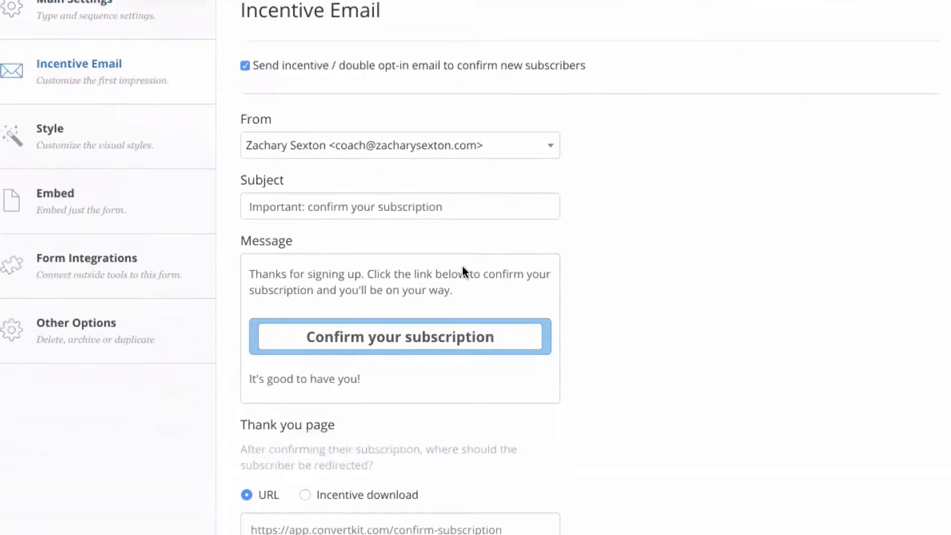
{"action": "scroll", "coordinate": [329, 276], "scroll_direction": "up", "scroll_amount": 2}
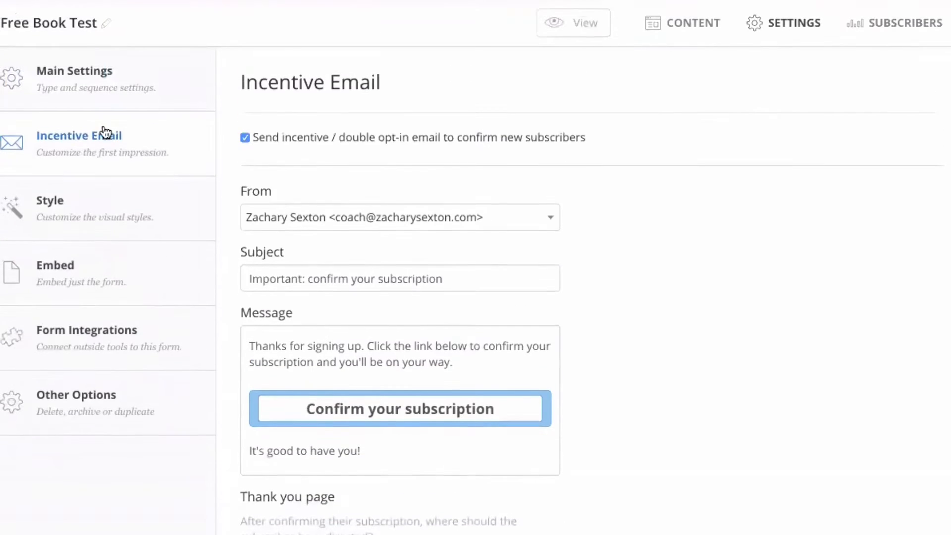
{"action": "left_click", "coordinate": [85, 82]}
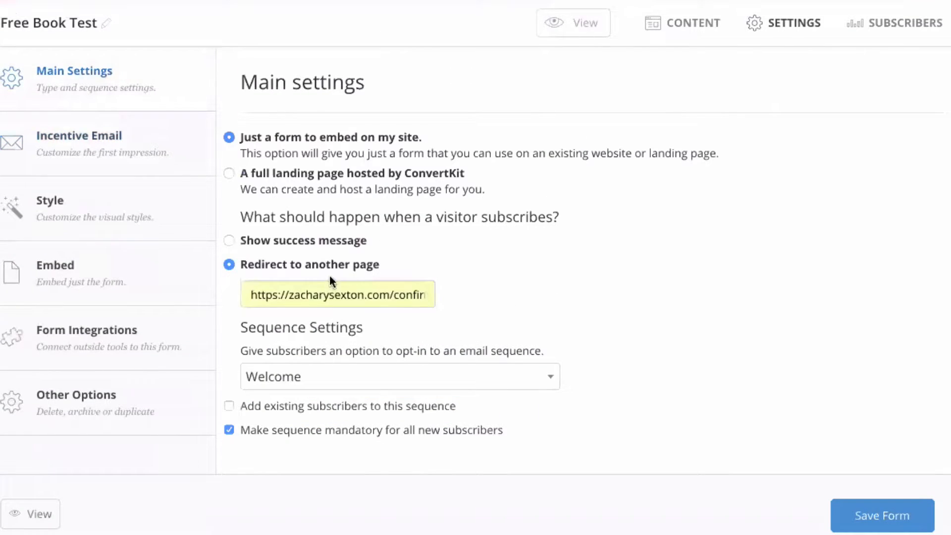
{"action": "left_click", "coordinate": [111, 138]}
{"action": "scroll", "coordinate": [473, 307], "scroll_direction": "down", "scroll_amount": 2}
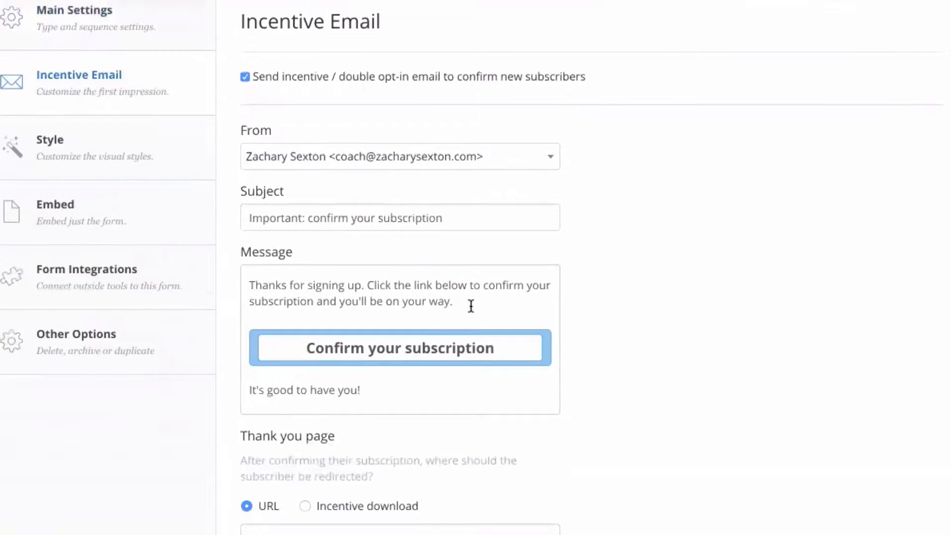
Step: Switch the thank-you page to the incentive download option, and set it back to URL
{"action": "scroll", "coordinate": [461, 324], "scroll_direction": "down", "scroll_amount": 2}
{"action": "scroll", "coordinate": [243, 491], "scroll_direction": "down", "scroll_amount": 2}
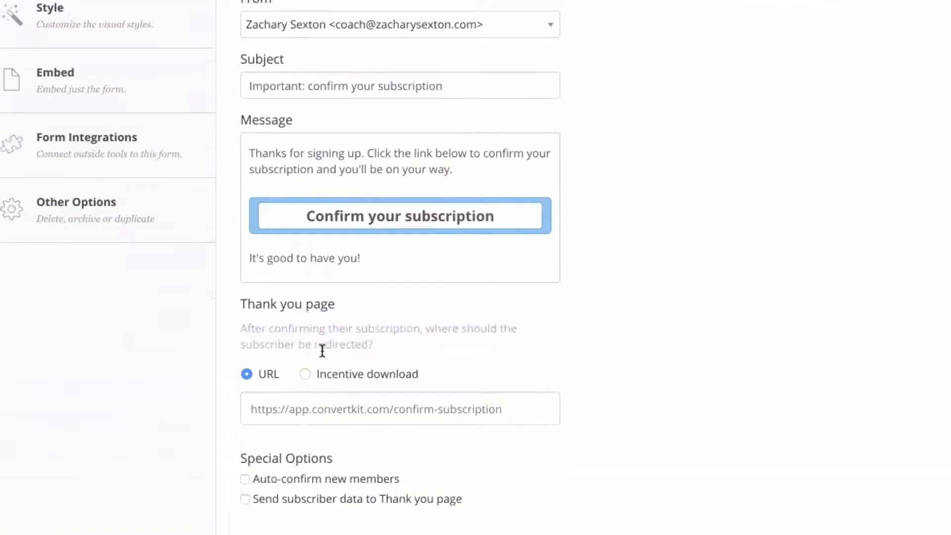
{"action": "left_click", "coordinate": [305, 375]}
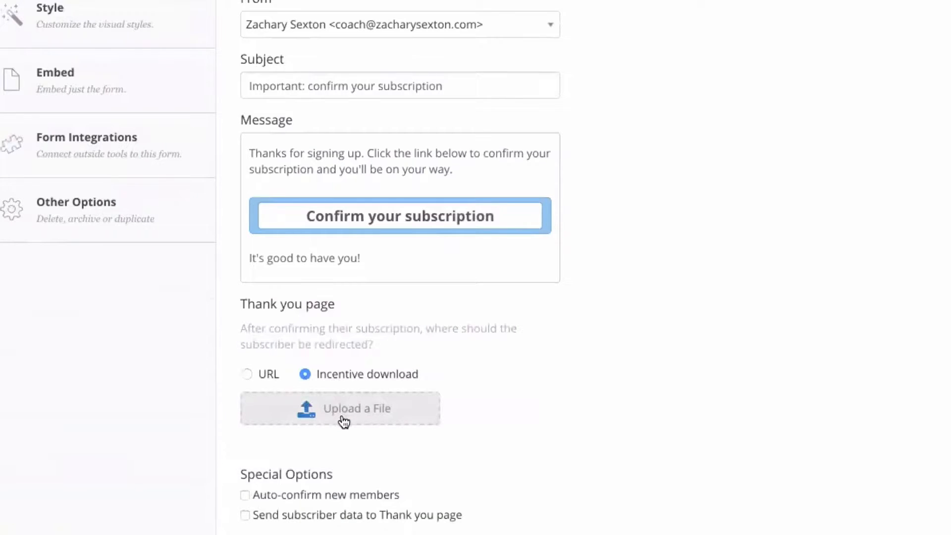
{"action": "left_click", "coordinate": [247, 374]}
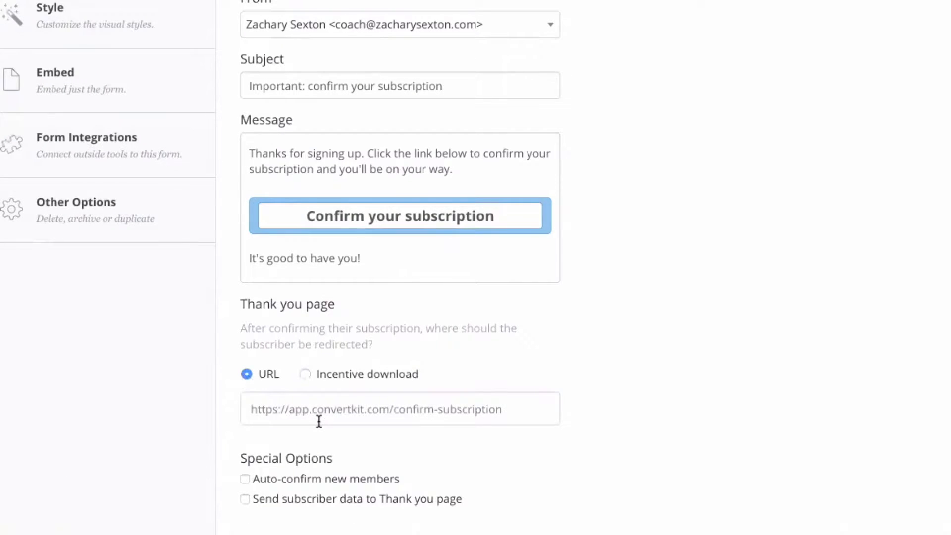
Step: Replace the incentive email's text above the confirmation button with the prepared message inserted by the ";ck" snippet
{"action": "scroll", "coordinate": [329, 393], "scroll_direction": "up", "scroll_amount": 1}
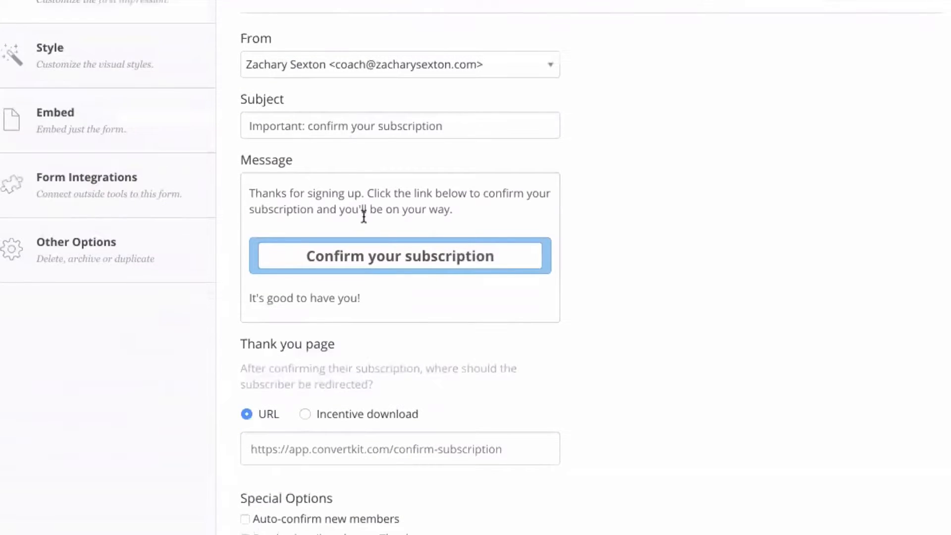
{"action": "left_click", "coordinate": [479, 210]}
{"action": "type", "text": "dfgdsf"}
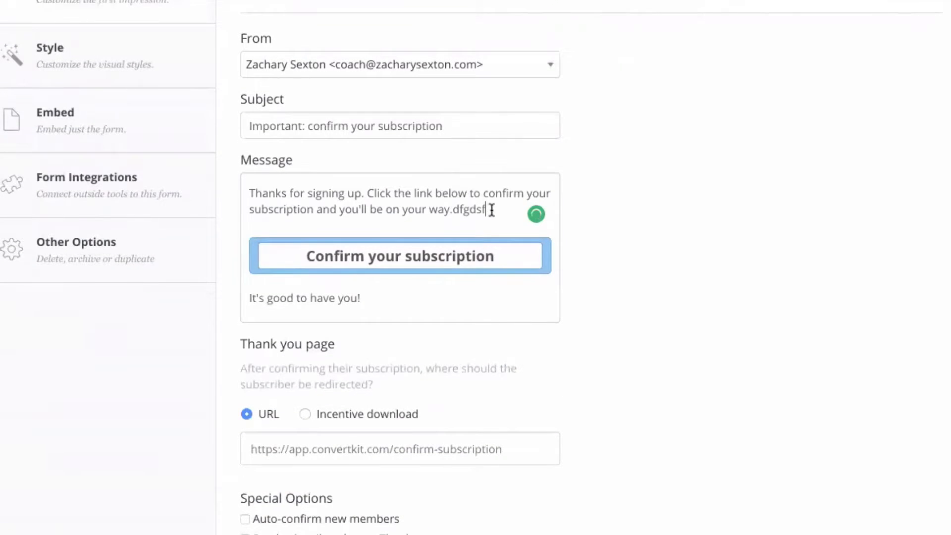
{"action": "left_click_drag", "start_coordinate": [489, 209], "coordinate": [219, 168]}
{"action": "key", "text": "BackSpace"}
{"action": "type", "text": ";ck"}
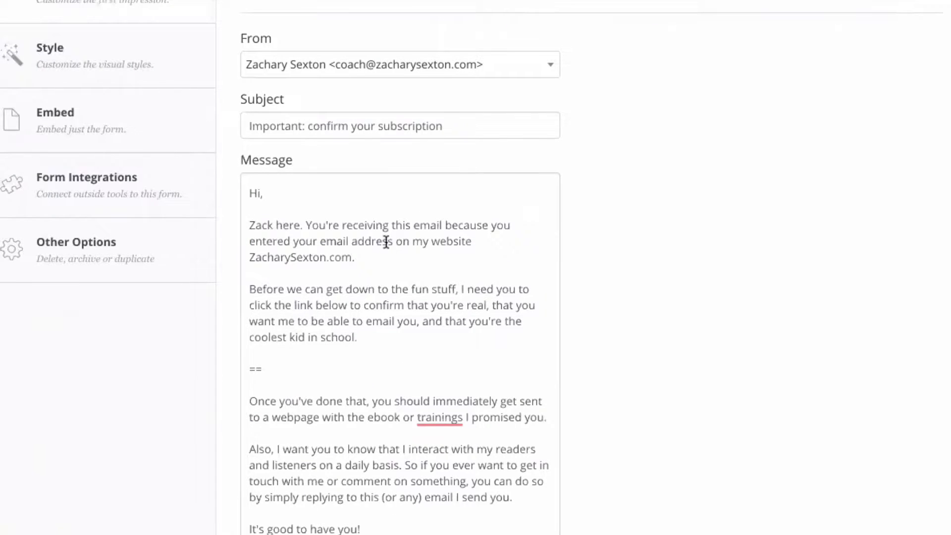
Step: Copy the text from "Once you've done that" through the signature, and delete it together with the "==" line above the confirmation button
{"action": "scroll", "coordinate": [386, 242], "scroll_direction": "down", "scroll_amount": 1}
{"action": "scroll", "coordinate": [410, 240], "scroll_direction": "down", "scroll_amount": 1}
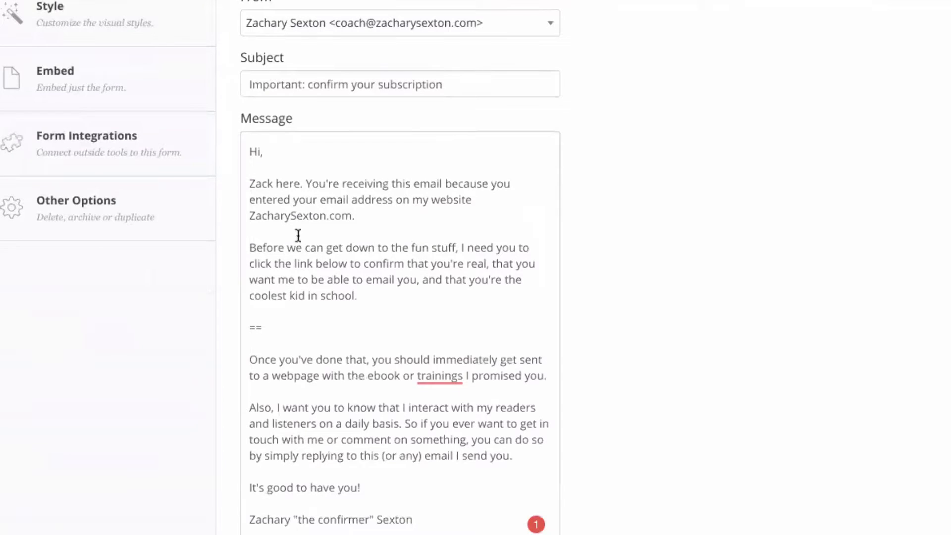
{"action": "scroll", "coordinate": [373, 299], "scroll_direction": "down", "scroll_amount": 5}
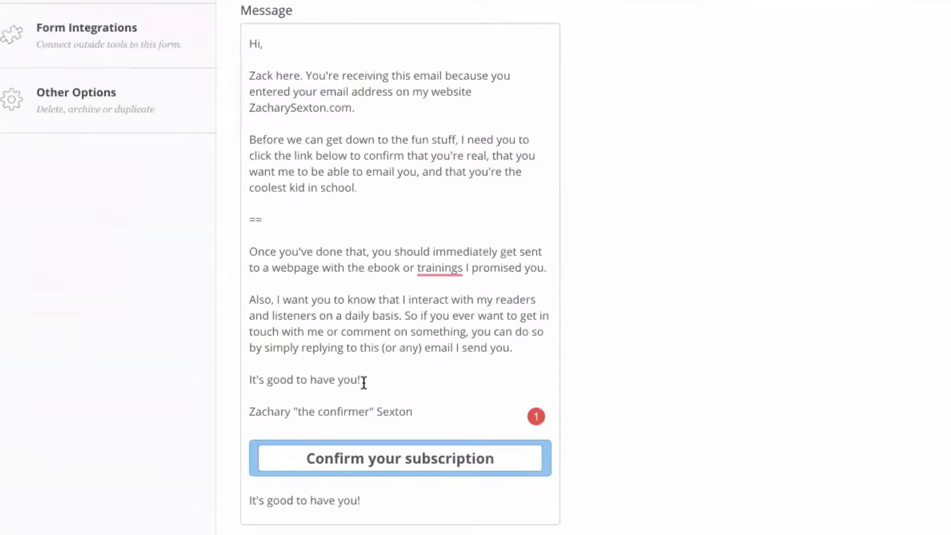
{"action": "left_click_drag", "start_coordinate": [413, 411], "coordinate": [245, 239]}
{"action": "key", "text": "ctrl+c"}
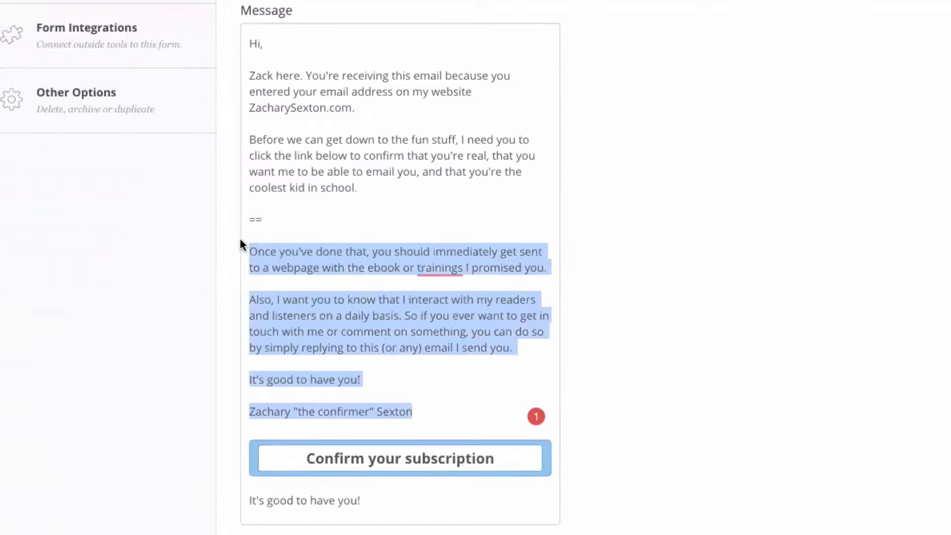
{"action": "key", "text": "BackSpace"}
{"action": "key", "text": "BackSpace"}
{"action": "key", "text": "BackSpace"}
{"action": "key", "text": "BackSpace"}
{"action": "key", "text": "BackSpace"}
{"action": "key", "text": "BackSpace"}
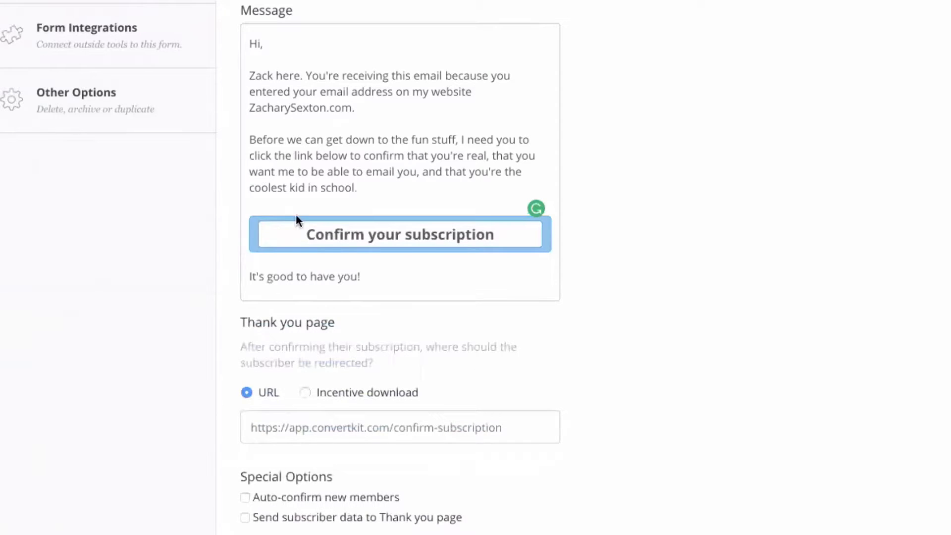
Step: Make room below the confirmation button and paste the copied closing text before the final "It's good to have you!"
{"action": "left_click", "coordinate": [249, 276]}
{"action": "key", "text": "Return"}
{"action": "key", "text": "Return"}
{"action": "key", "text": "Up"}
{"action": "key", "text": "Up"}
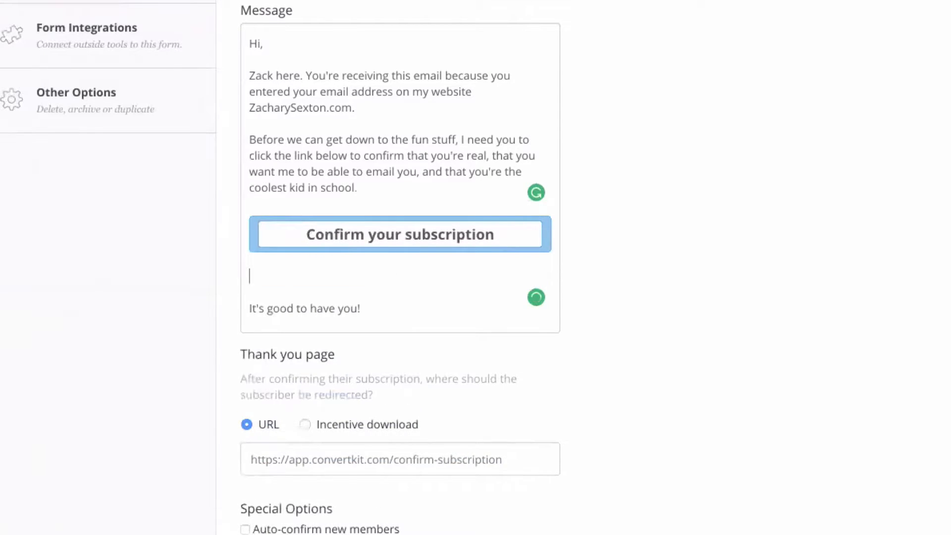
{"action": "key", "text": "ctrl+v"}
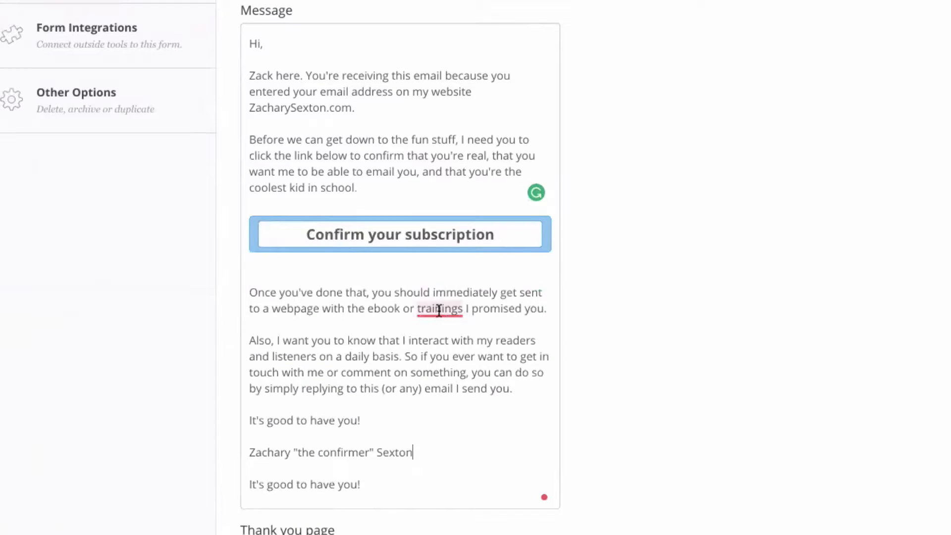
Step: Set the incentive email's subject to "Free book here"
{"action": "mouse_move", "coordinate": [439, 315]}
{"action": "scroll", "coordinate": [340, 94], "scroll_direction": "up", "scroll_amount": 2}
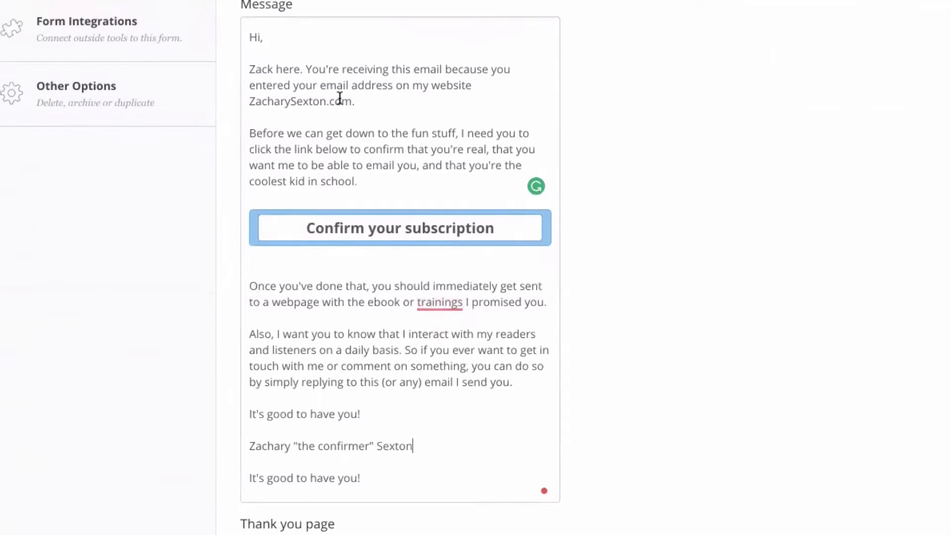
{"action": "scroll", "coordinate": [314, 60], "scroll_direction": "up", "scroll_amount": 1}
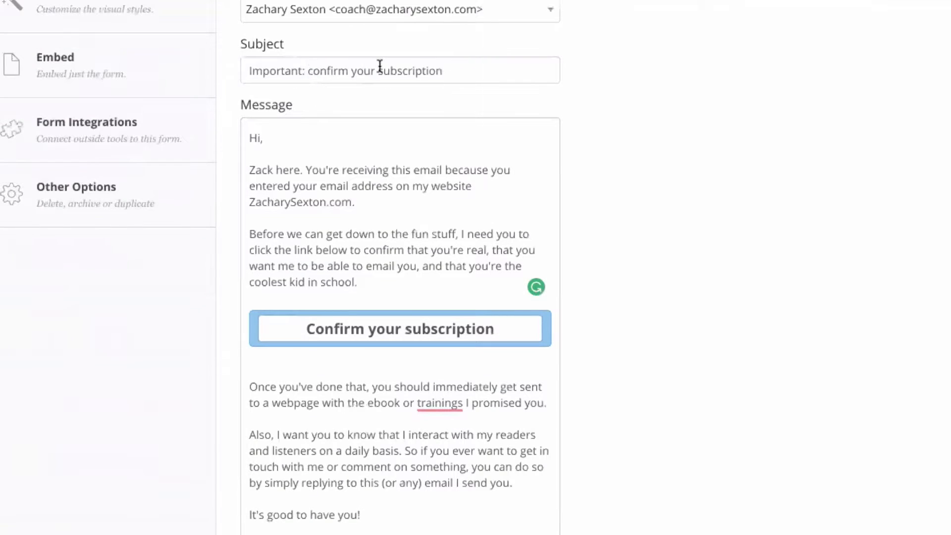
{"action": "left_click_drag", "start_coordinate": [446, 71], "coordinate": [236, 64]}
{"action": "type", "text": "Fre"}
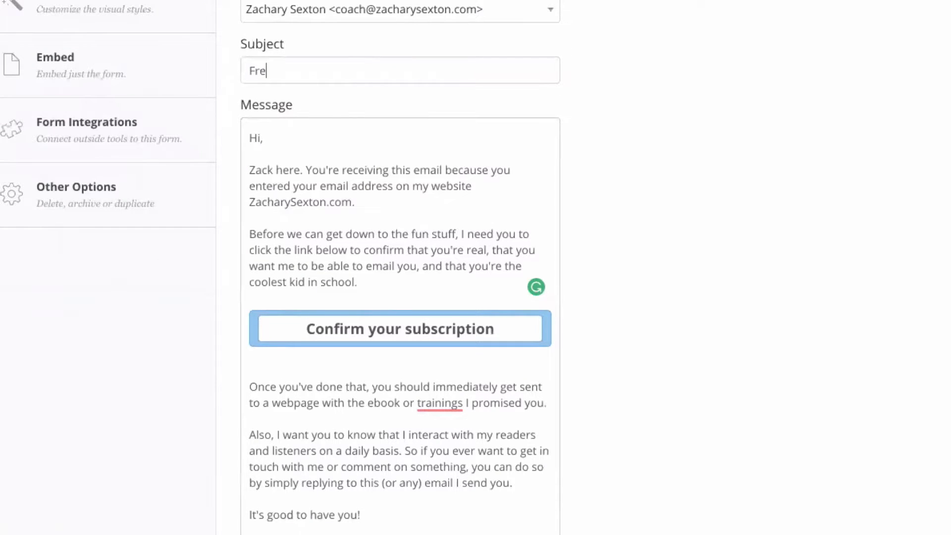
{"action": "type", "text": "e book here"}
{"action": "scroll", "coordinate": [281, 170], "scroll_direction": "down", "scroll_amount": 2}
{"action": "scroll", "coordinate": [285, 148], "scroll_direction": "up", "scroll_amount": 4}
{"action": "scroll", "coordinate": [297, 198], "scroll_direction": "up", "scroll_amount": 1}
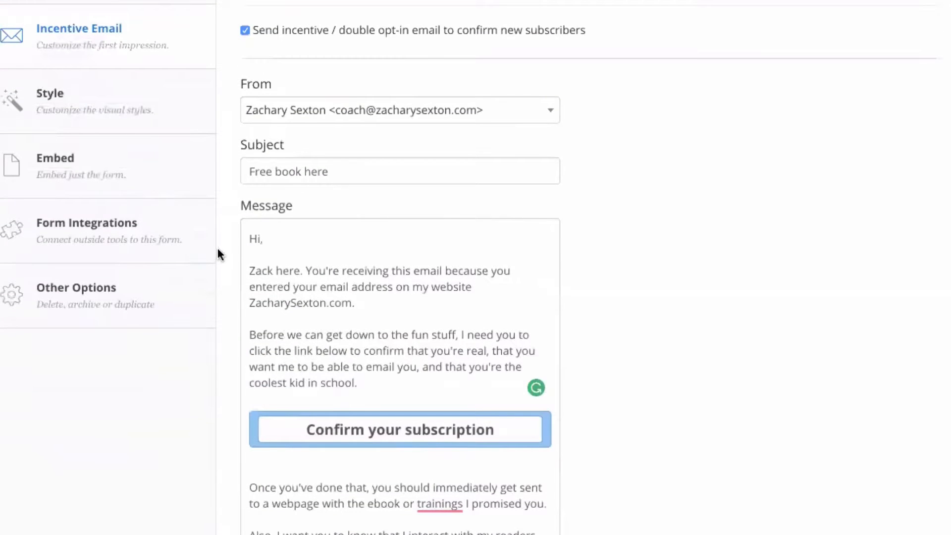
Step: Review the incentive email, try the incentive download option for its thank-you page, and return the setting to URL
{"action": "scroll", "coordinate": [415, 253], "scroll_direction": "up", "scroll_amount": 2}
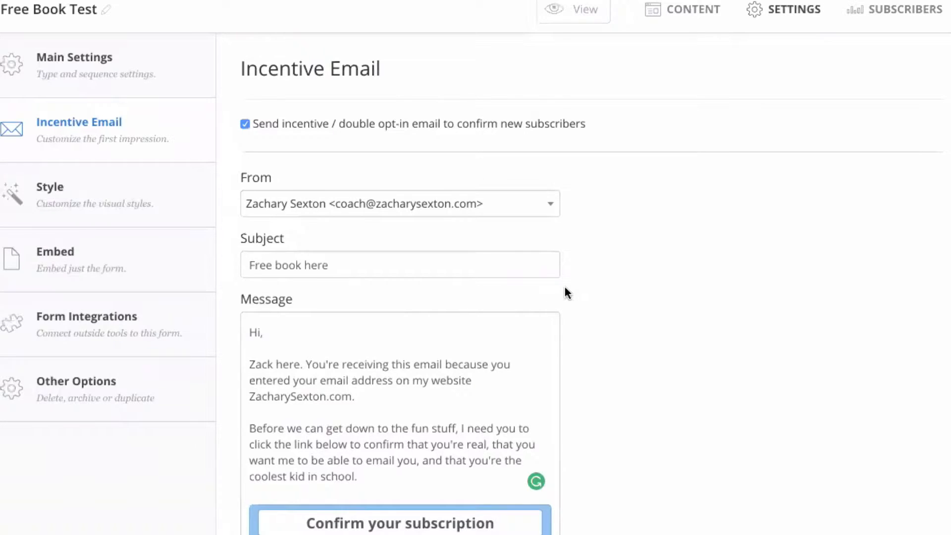
{"action": "scroll", "coordinate": [565, 290], "scroll_direction": "down", "scroll_amount": 1}
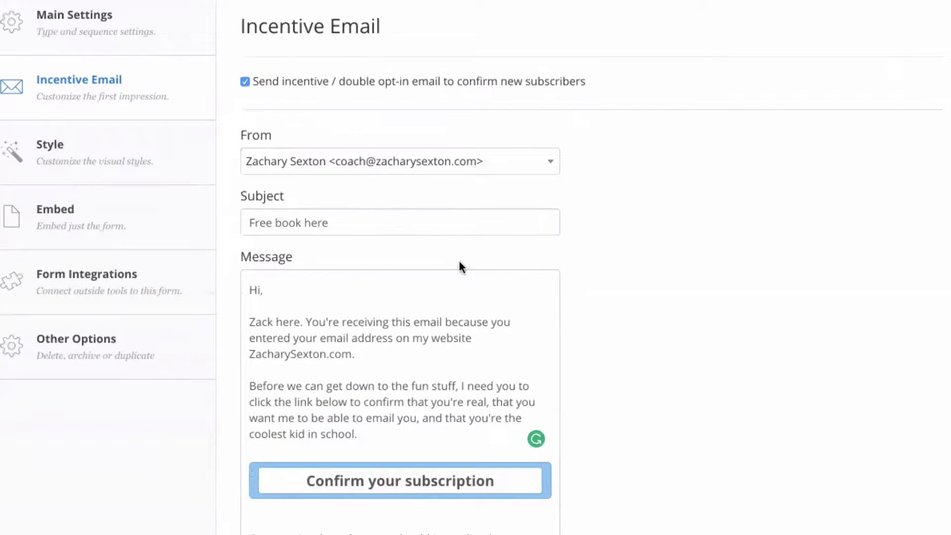
{"action": "scroll", "coordinate": [503, 272], "scroll_direction": "down", "scroll_amount": 1}
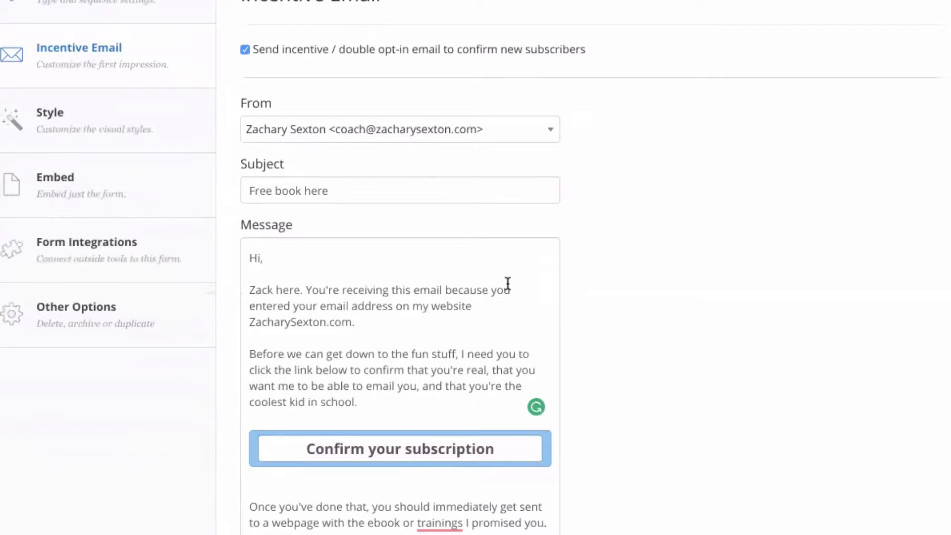
{"action": "scroll", "coordinate": [540, 287], "scroll_direction": "up", "scroll_amount": 1}
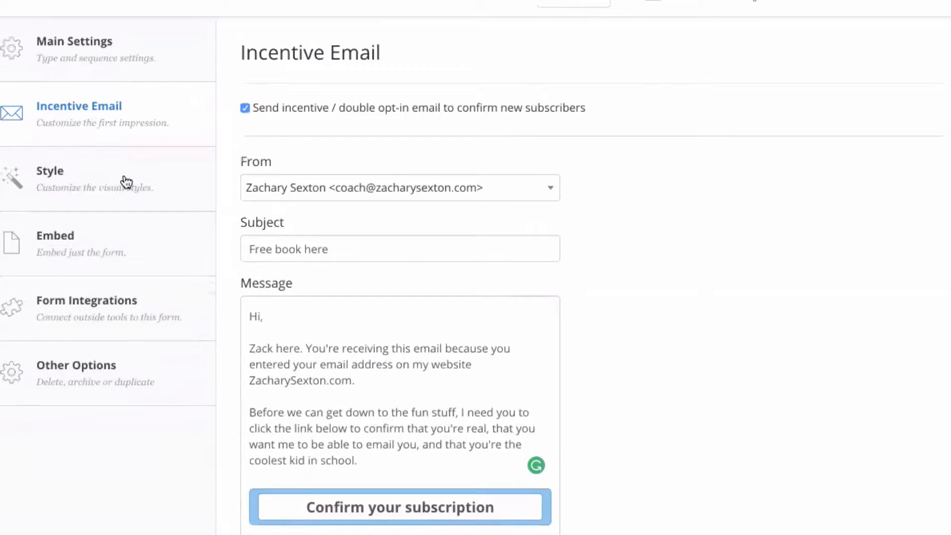
{"action": "scroll", "coordinate": [535, 300], "scroll_direction": "down", "scroll_amount": 10}
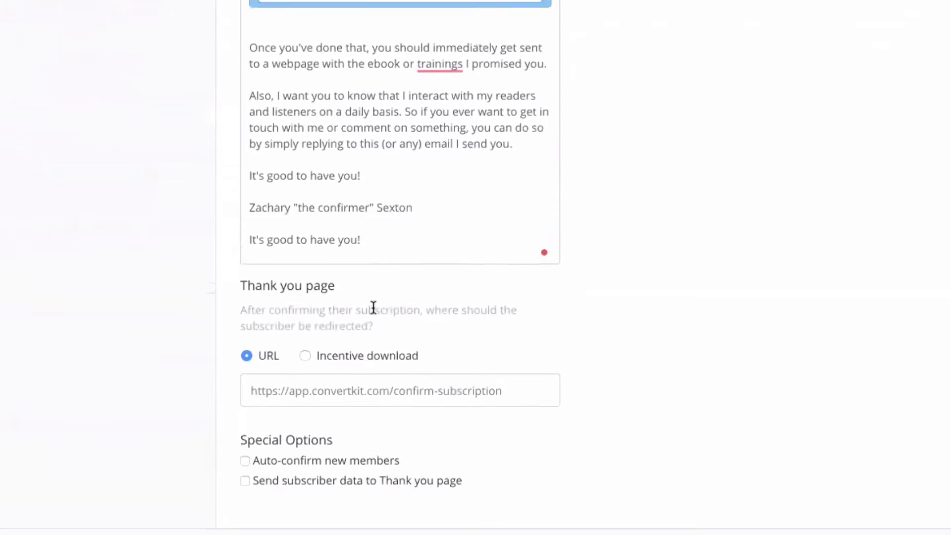
{"action": "left_click", "coordinate": [304, 354]}
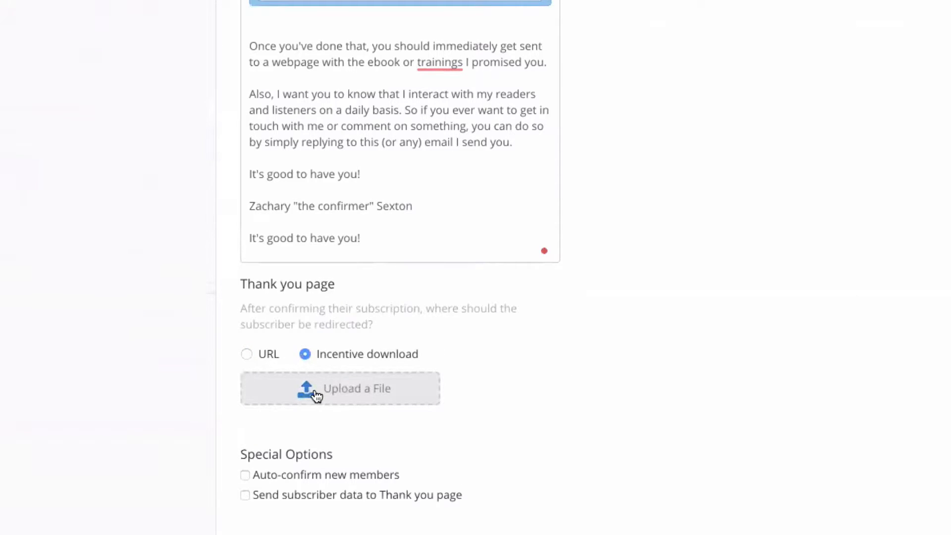
{"action": "left_click", "coordinate": [246, 353]}
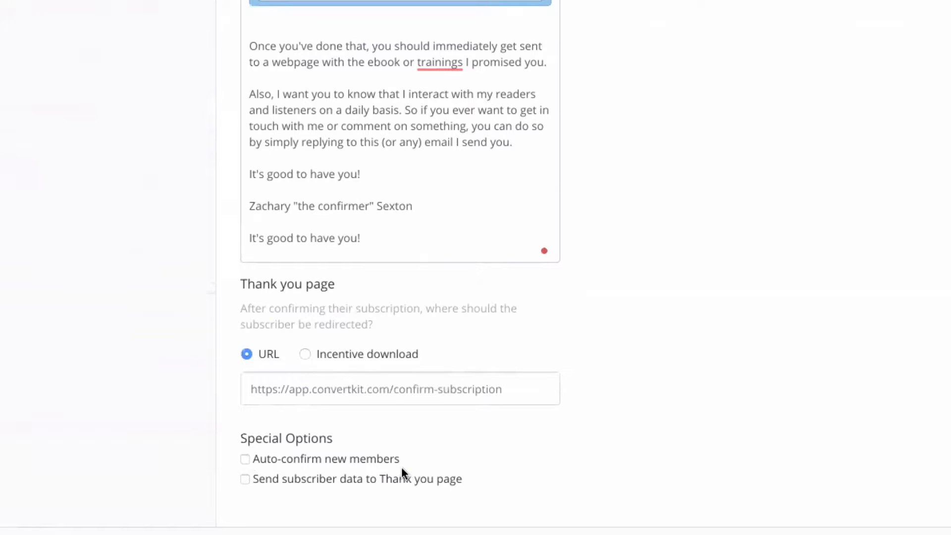
{"action": "scroll", "coordinate": [397, 457], "scroll_direction": "up", "scroll_amount": 4}
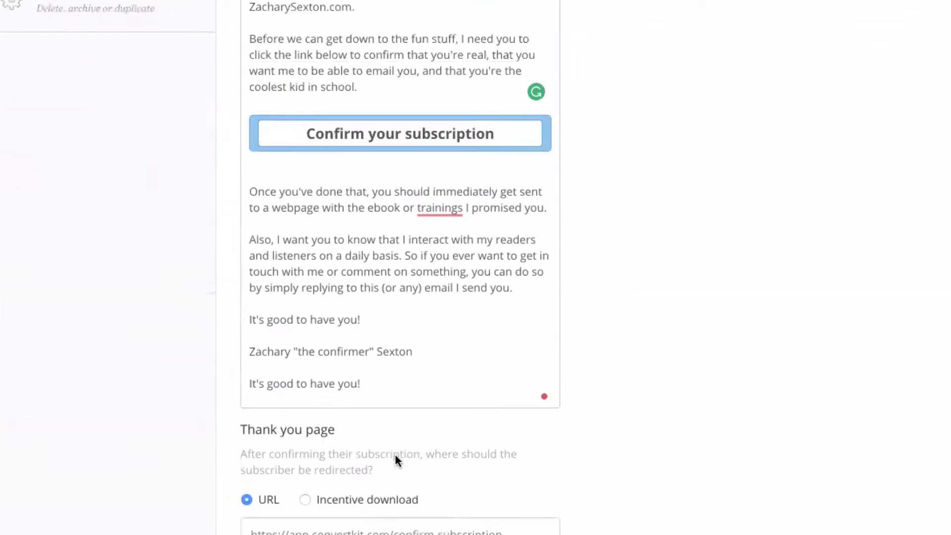
{"action": "scroll", "coordinate": [382, 436], "scroll_direction": "down", "scroll_amount": 6}
{"action": "scroll", "coordinate": [365, 391], "scroll_direction": "up", "scroll_amount": 10}
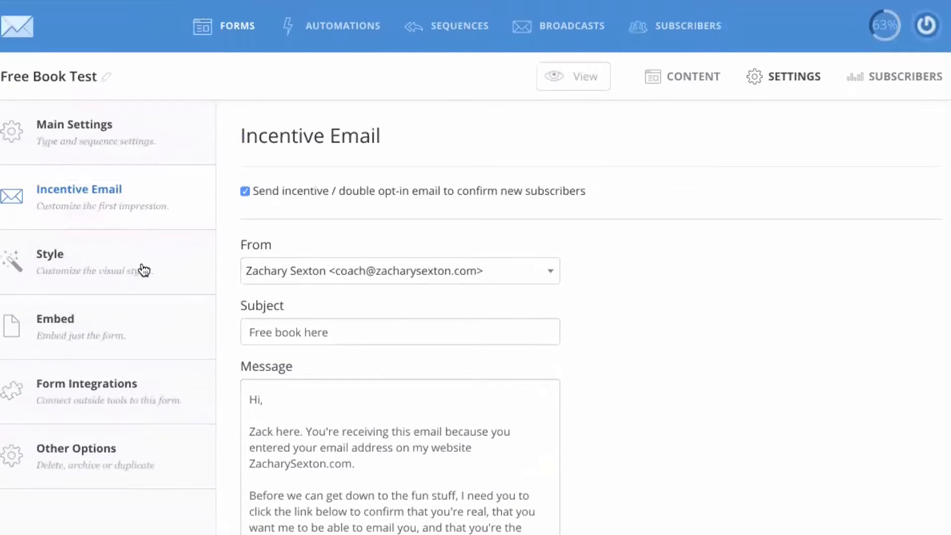
Step: Open the form's style settings and set the form style to Naked
{"action": "left_click", "coordinate": [141, 270]}
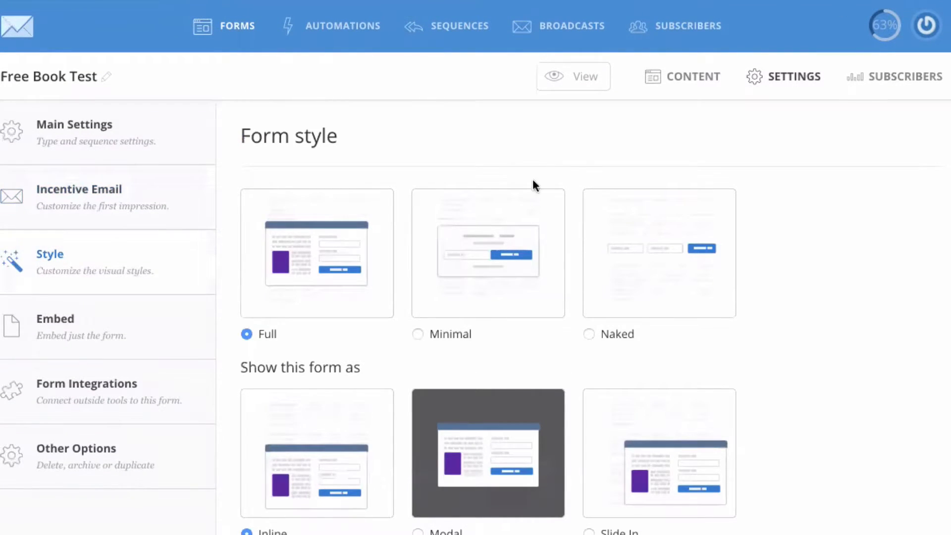
{"action": "scroll", "coordinate": [456, 219], "scroll_direction": "down", "scroll_amount": 3}
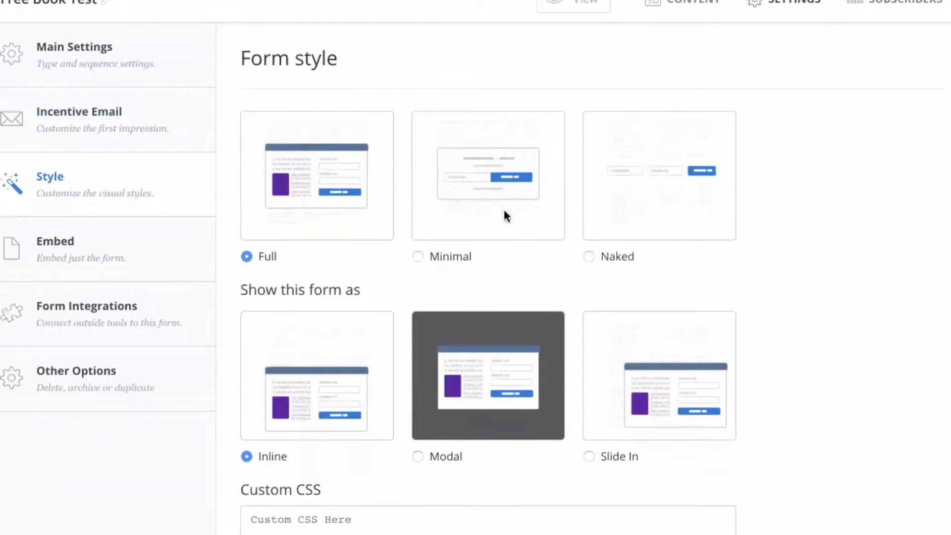
{"action": "left_click", "coordinate": [599, 257]}
{"action": "scroll", "coordinate": [730, 313], "scroll_direction": "down", "scroll_amount": 3}
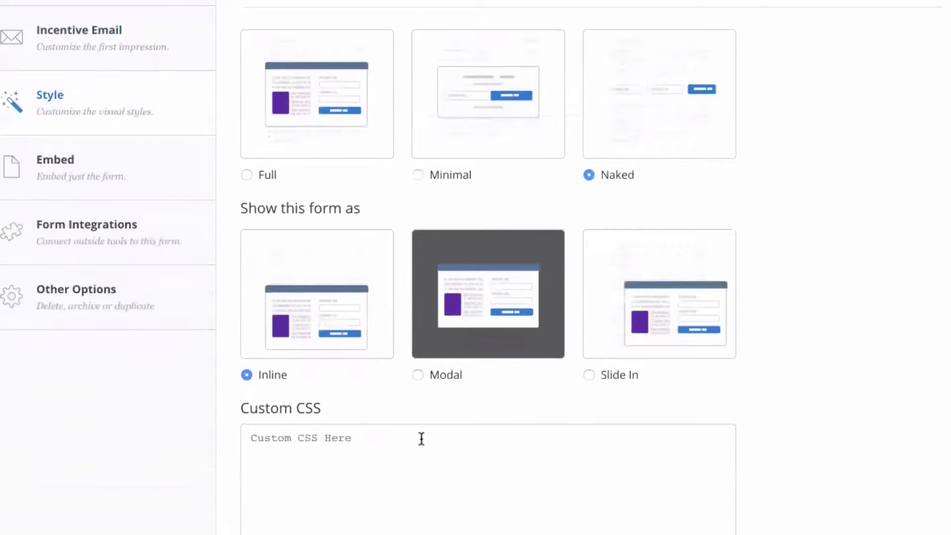
{"action": "scroll", "coordinate": [429, 440], "scroll_direction": "down", "scroll_amount": 1}
Step: Add the custom CSS rule ".ck_powered_by { display: none !important; }" to the form with the ";ck" snippet, and highlight it
{"action": "left_click", "coordinate": [342, 404]}
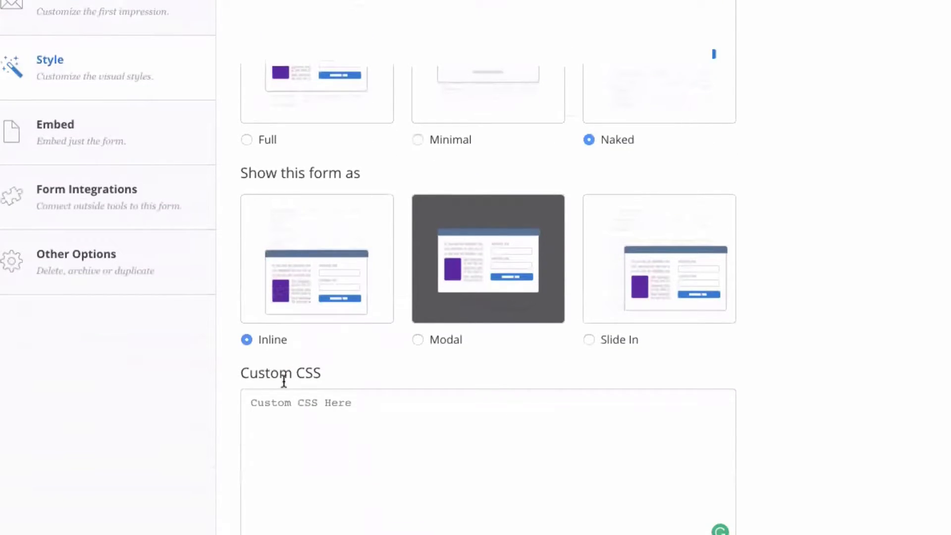
{"action": "scroll", "coordinate": [389, 357], "scroll_direction": "up", "scroll_amount": 2}
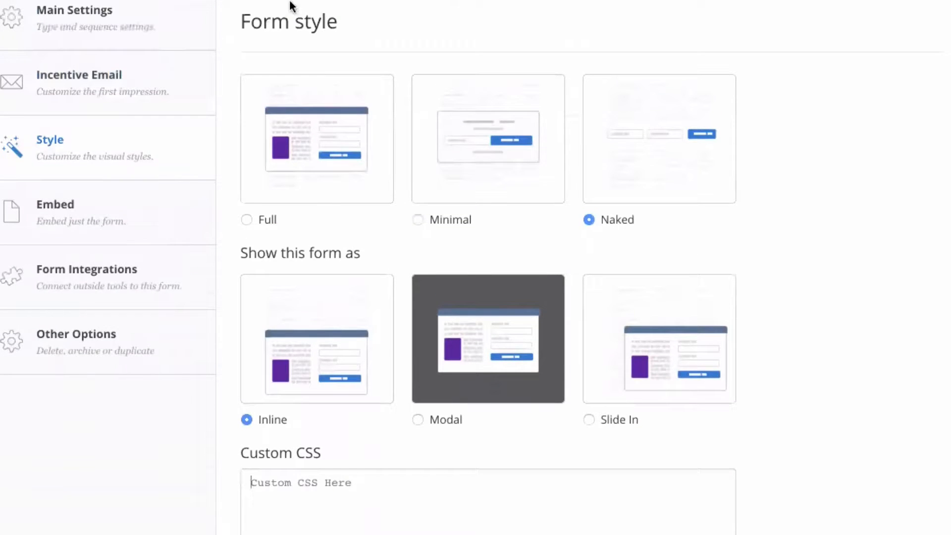
{"action": "scroll", "coordinate": [391, 99], "scroll_direction": "down", "scroll_amount": 3}
{"action": "type", "text": ";"}
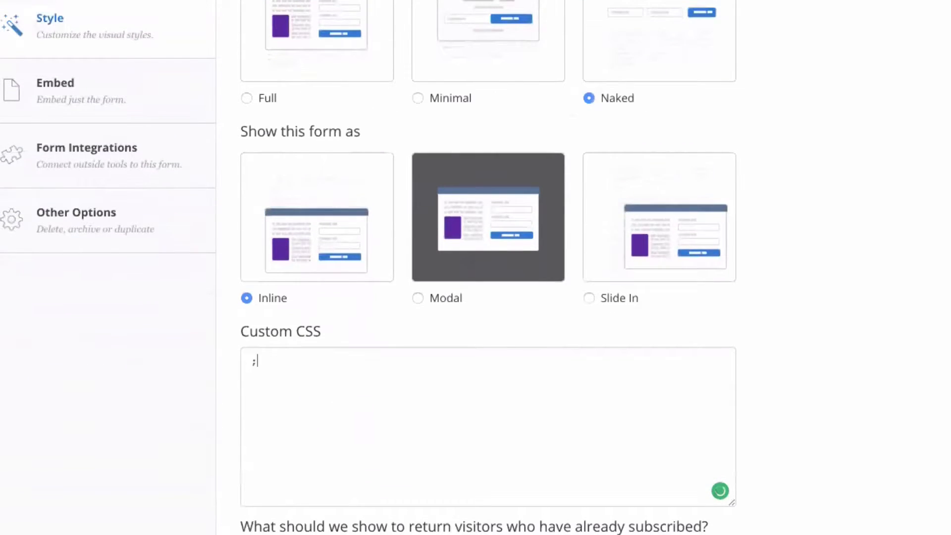
{"action": "type", "text": "ck"}
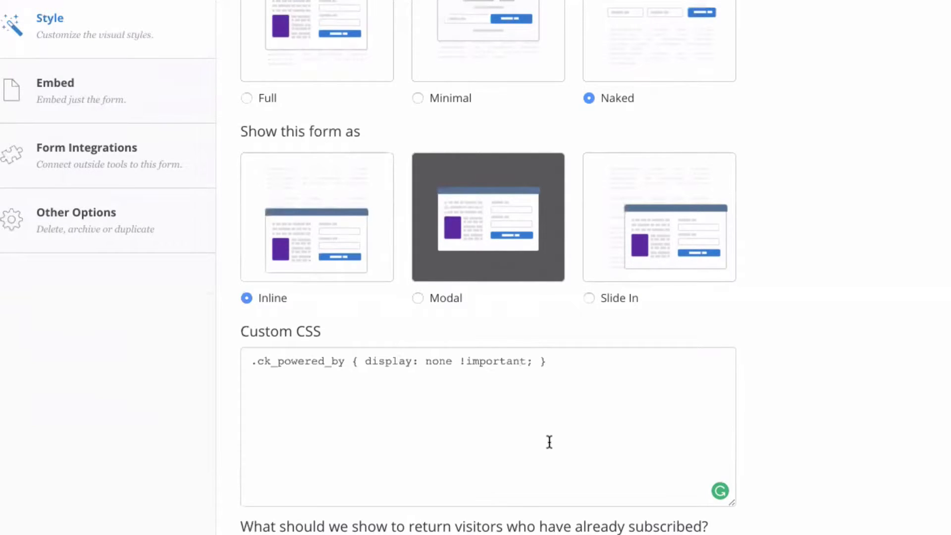
{"action": "scroll", "coordinate": [388, 421], "scroll_direction": "up", "scroll_amount": 1}
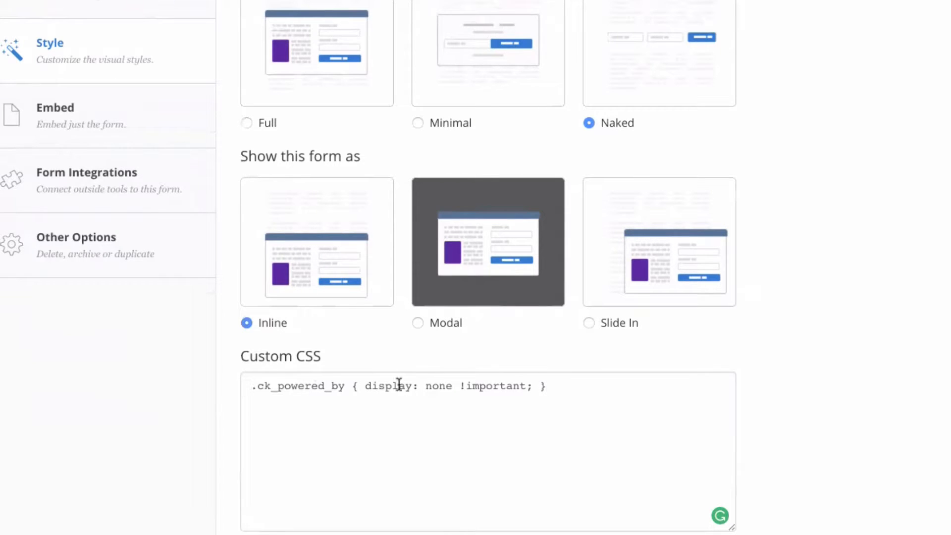
{"action": "left_click_drag", "start_coordinate": [254, 389], "coordinate": [626, 389]}
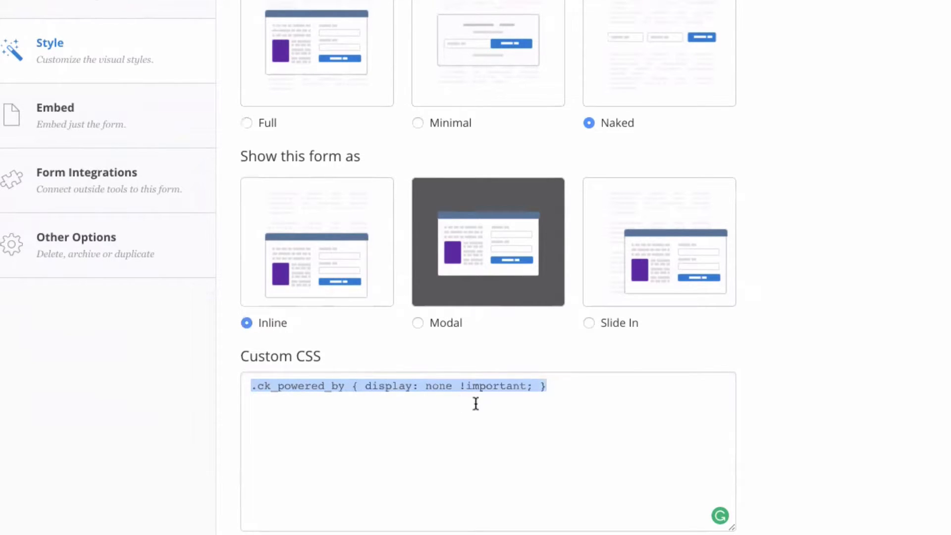
Step: Examine the form's JavaScript, raw HTML and WordPress embed options, highlight the WordPress shortcode, and finish on the WordPress option
{"action": "scroll", "coordinate": [474, 403], "scroll_direction": "up", "scroll_amount": 1}
{"action": "scroll", "coordinate": [474, 403], "scroll_direction": "up", "scroll_amount": 1}
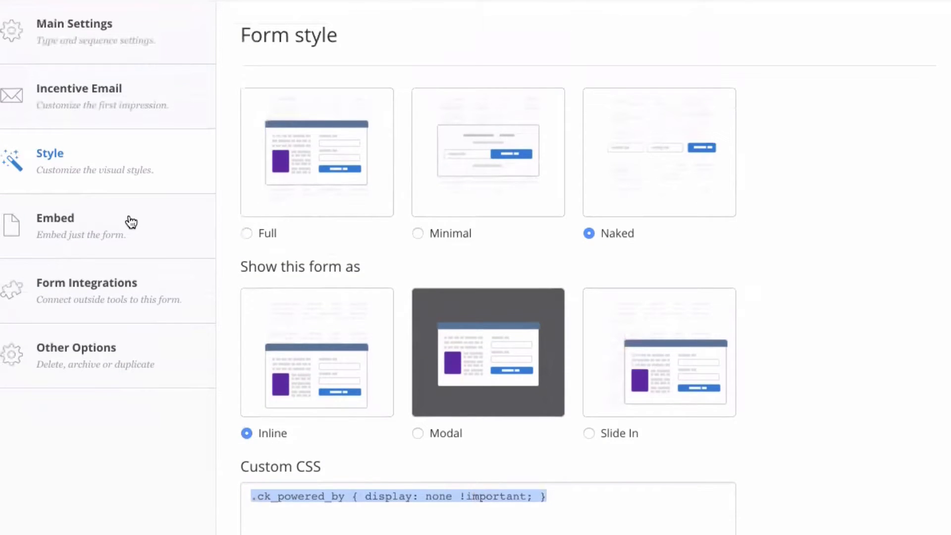
{"action": "left_click", "coordinate": [132, 222]}
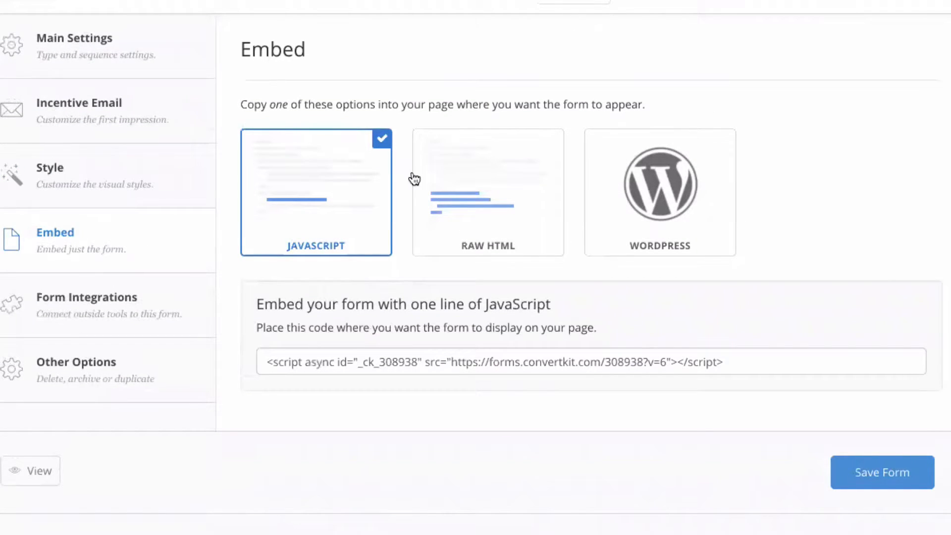
{"action": "left_click", "coordinate": [647, 218]}
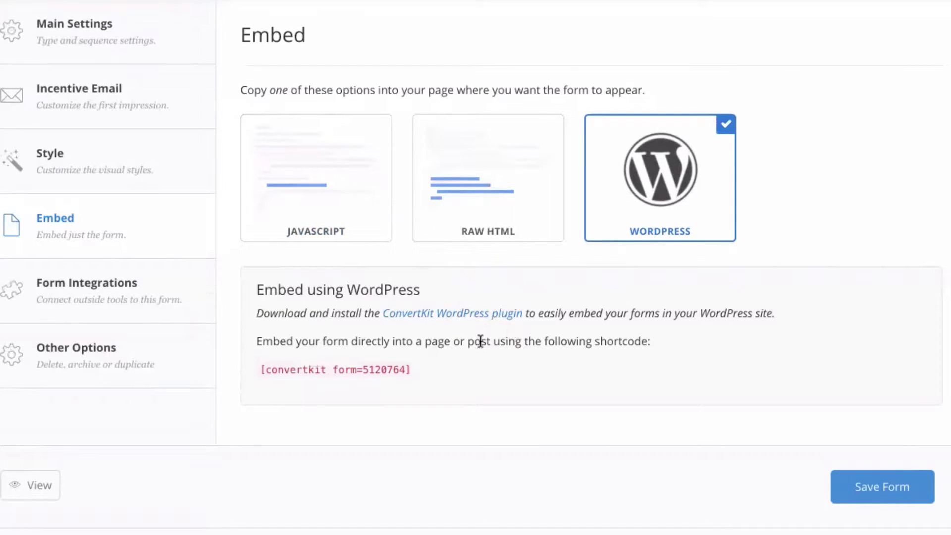
{"action": "left_click_drag", "start_coordinate": [421, 371], "coordinate": [258, 365]}
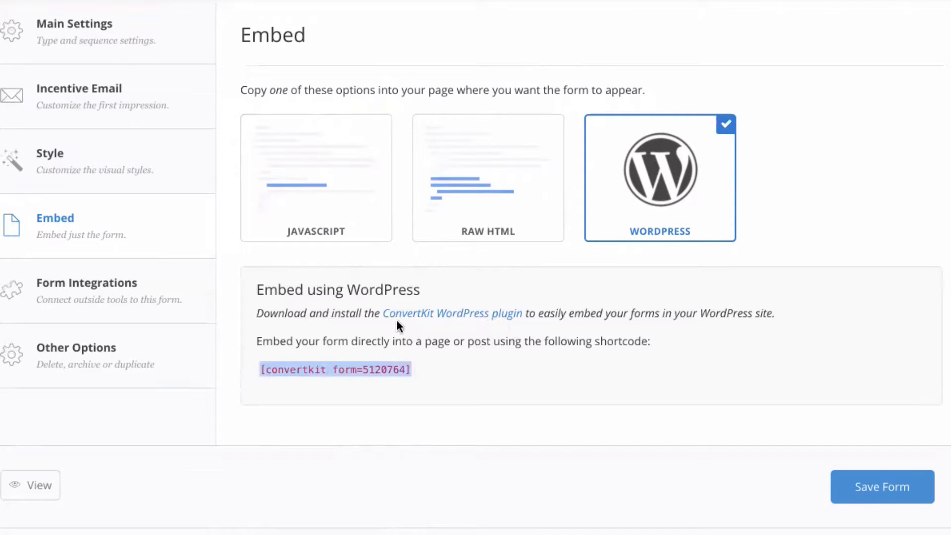
{"action": "left_click", "coordinate": [488, 191]}
{"action": "left_click", "coordinate": [345, 200]}
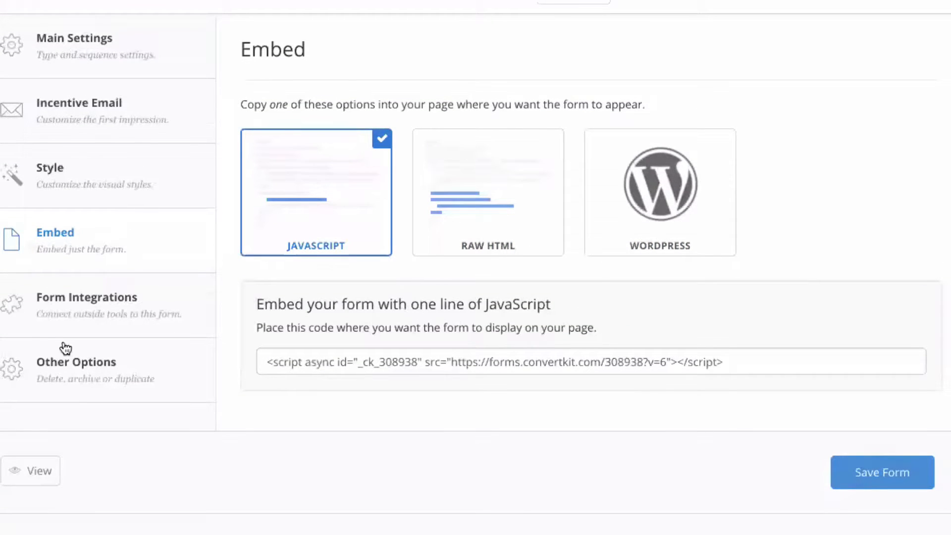
{"action": "left_click", "coordinate": [714, 227]}
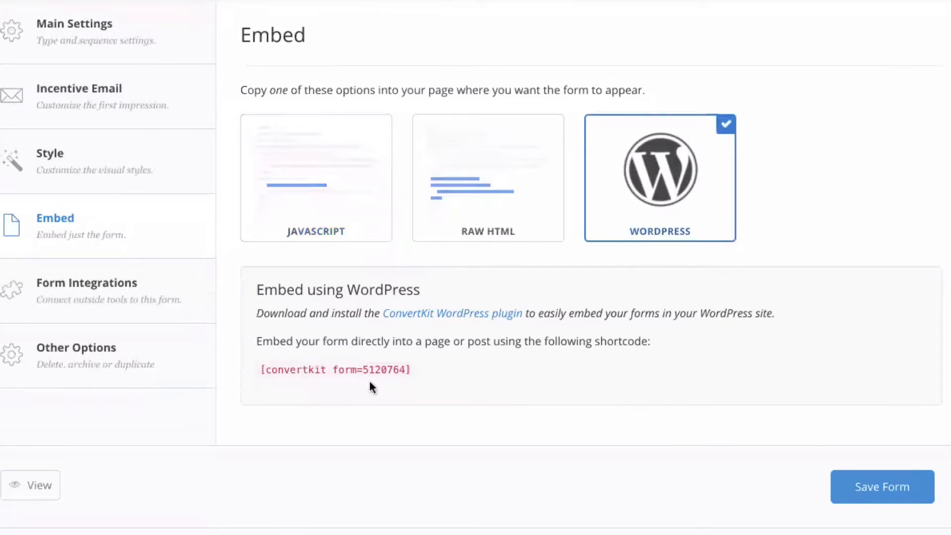
Step: View the form's integration settings and its options for duplicating, archiving or deleting the form
{"action": "left_click", "coordinate": [164, 302]}
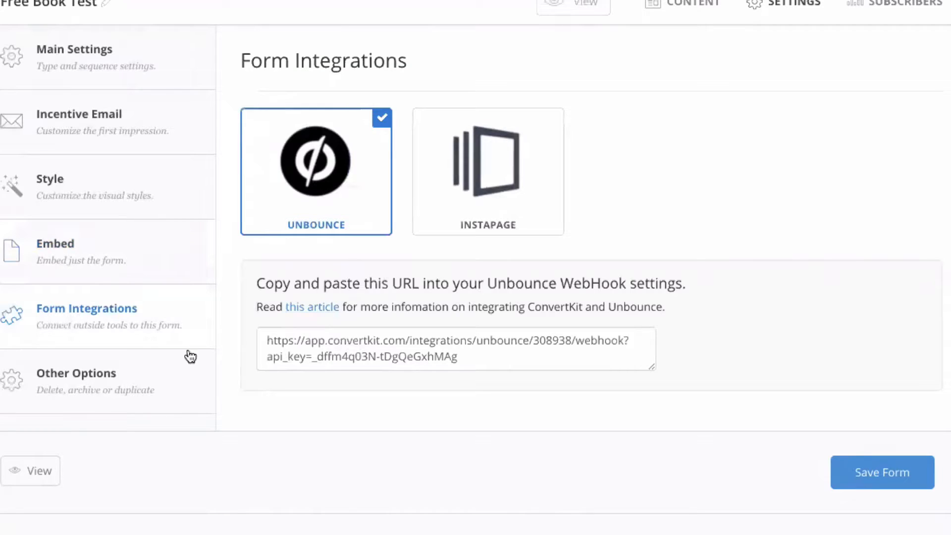
{"action": "left_click", "coordinate": [122, 386]}
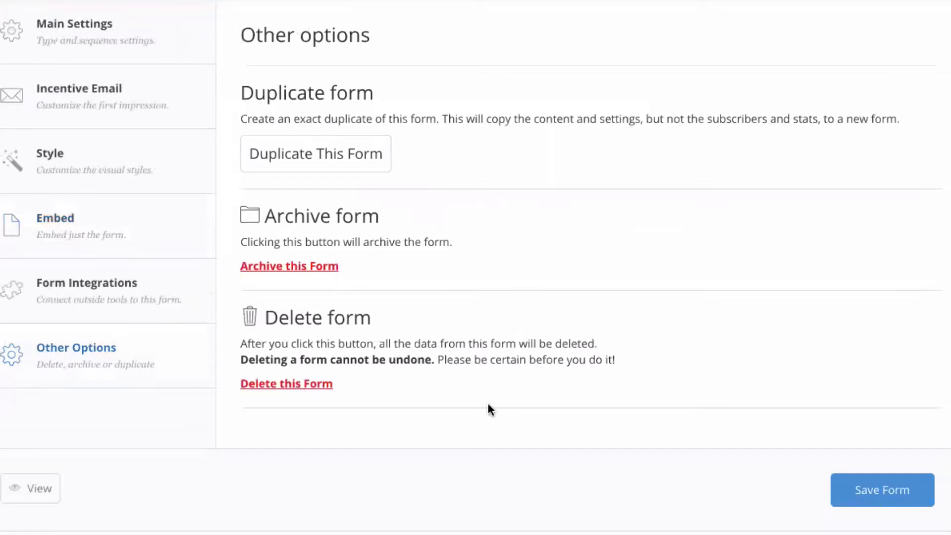
{"action": "scroll", "coordinate": [195, 178], "scroll_direction": "up", "scroll_amount": 3}
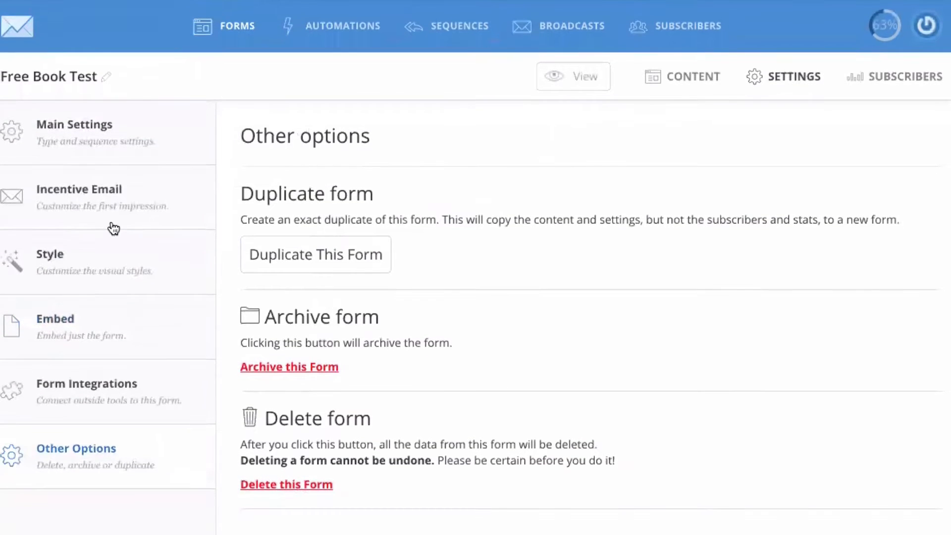
{"action": "scroll", "coordinate": [122, 293], "scroll_direction": "down", "scroll_amount": 1}
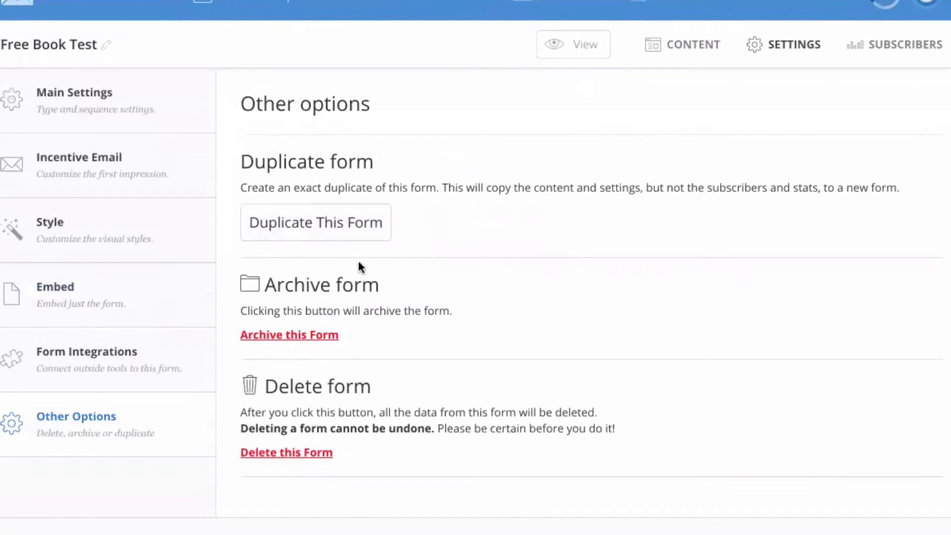
{"action": "scroll", "coordinate": [422, 248], "scroll_direction": "up", "scroll_amount": 1}
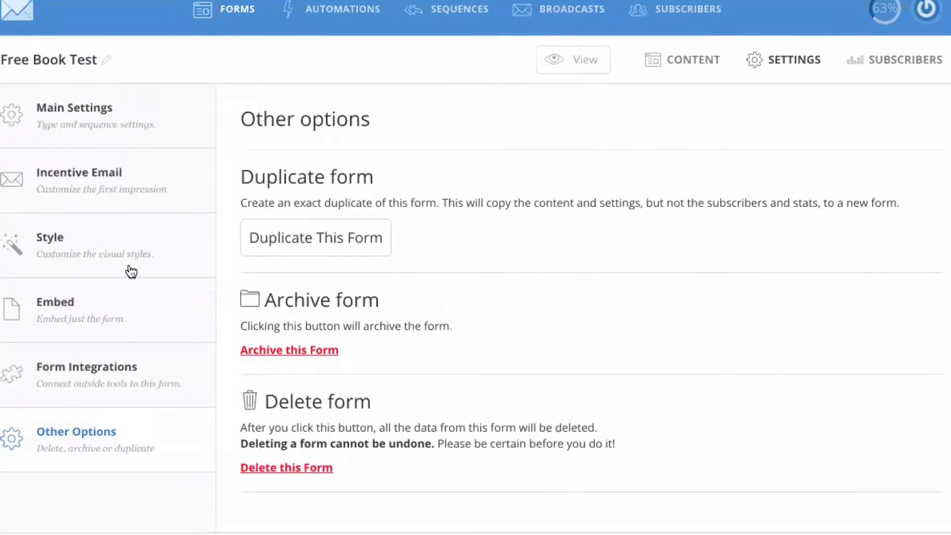
Step: Go to the account's sequences and open the Kanban Roadmap sequence
{"action": "scroll", "coordinate": [130, 272], "scroll_direction": "up", "scroll_amount": 1}
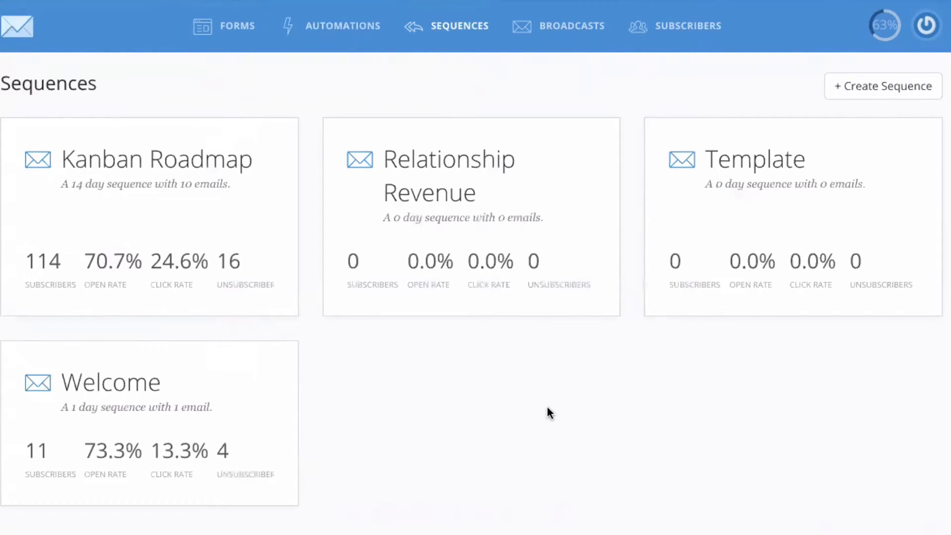
{"action": "left_click", "coordinate": [138, 165]}
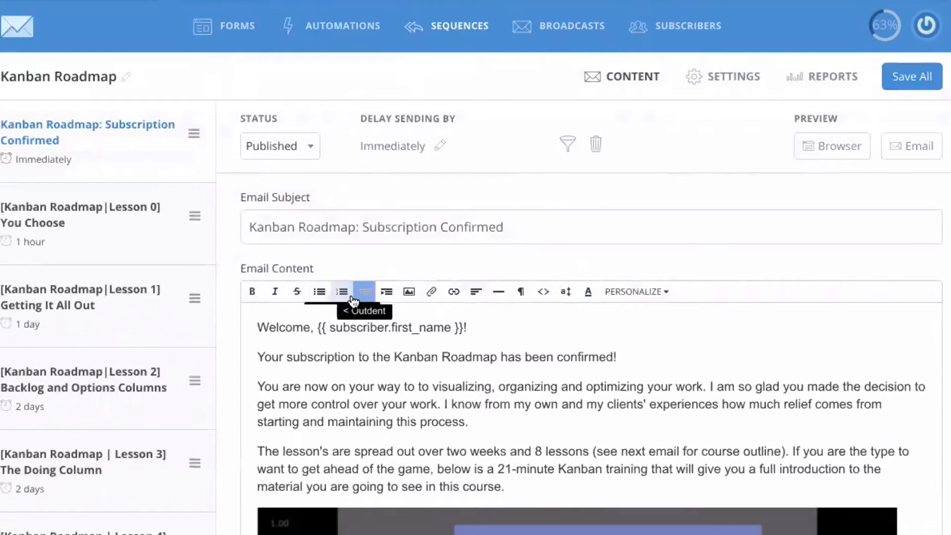
Step: Look through the Kanban Roadmap sequence's emails, opening Lessons 0, 1 and 3 and reviewing the lesson list with its sending delays
{"action": "scroll", "coordinate": [180, 302], "scroll_direction": "down", "scroll_amount": 2}
{"action": "scroll", "coordinate": [178, 303], "scroll_direction": "up", "scroll_amount": 2}
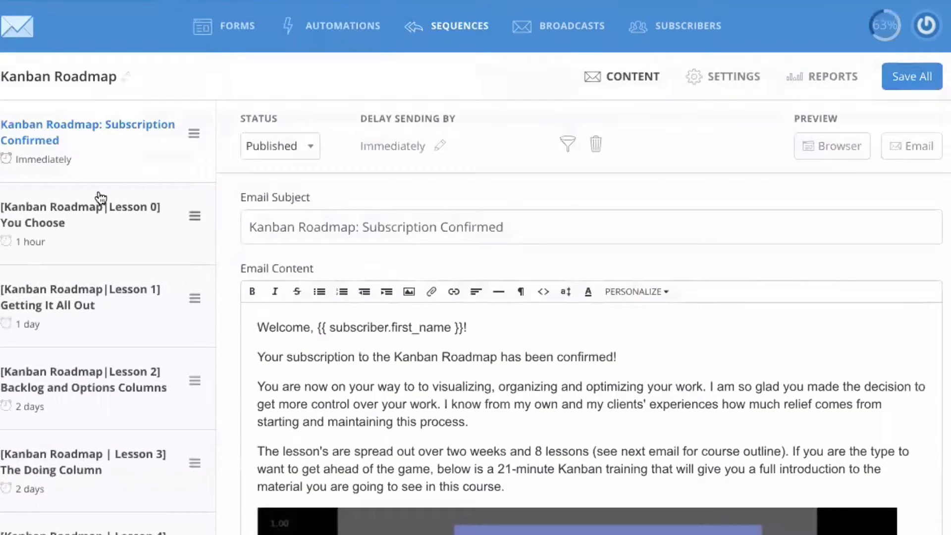
{"action": "left_click", "coordinate": [102, 208]}
{"action": "left_click", "coordinate": [113, 308]}
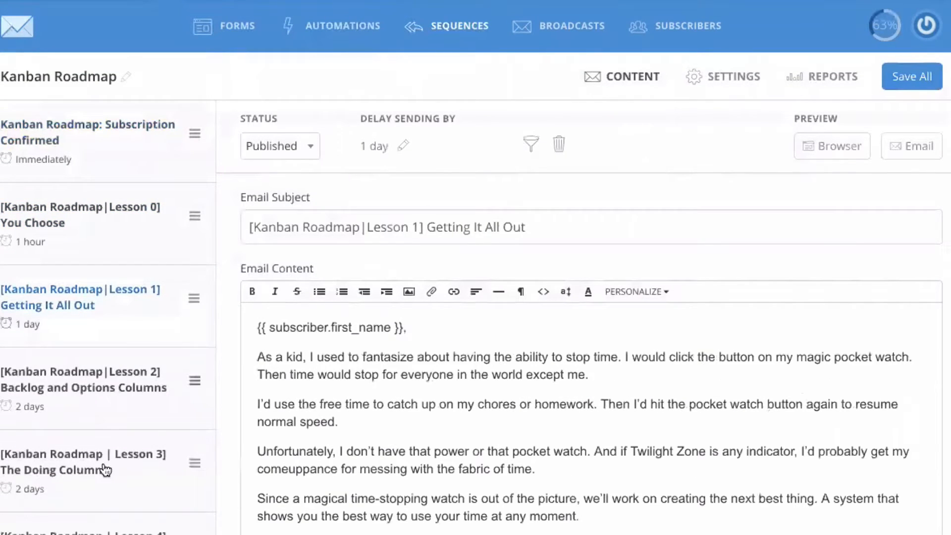
{"action": "left_click", "coordinate": [96, 479]}
{"action": "scroll", "coordinate": [120, 169], "scroll_direction": "down", "scroll_amount": 6}
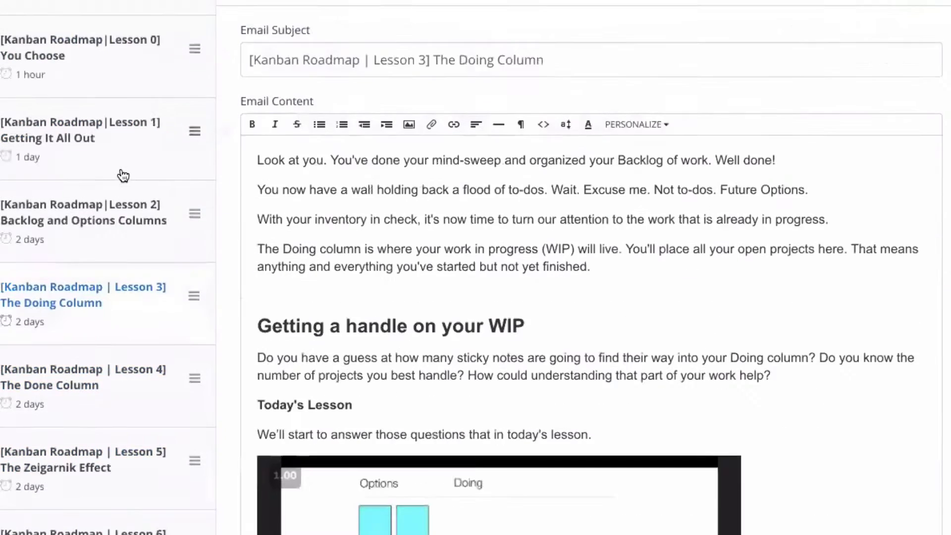
{"action": "scroll", "coordinate": [56, 166], "scroll_direction": "down", "scroll_amount": 1}
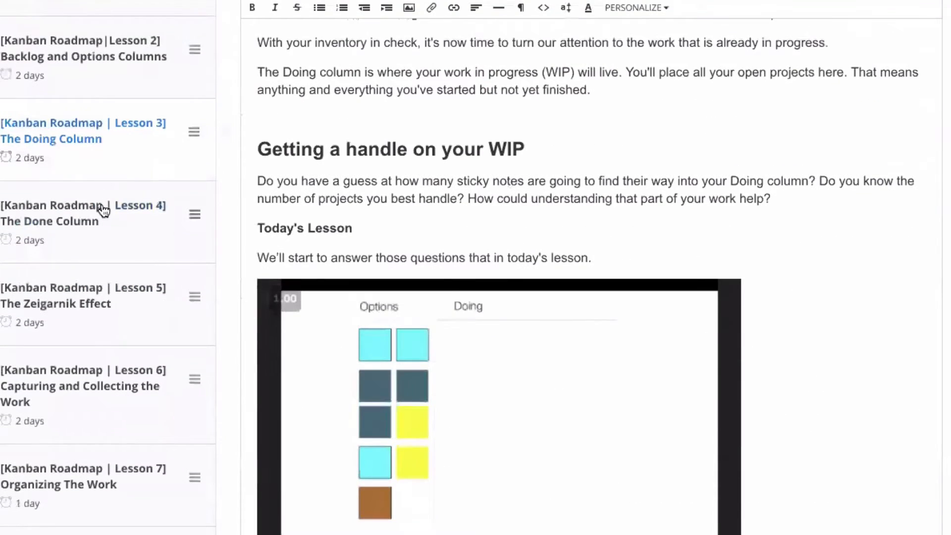
{"action": "scroll", "coordinate": [104, 211], "scroll_direction": "down", "scroll_amount": 1}
{"action": "scroll", "coordinate": [147, 227], "scroll_direction": "down", "scroll_amount": 3}
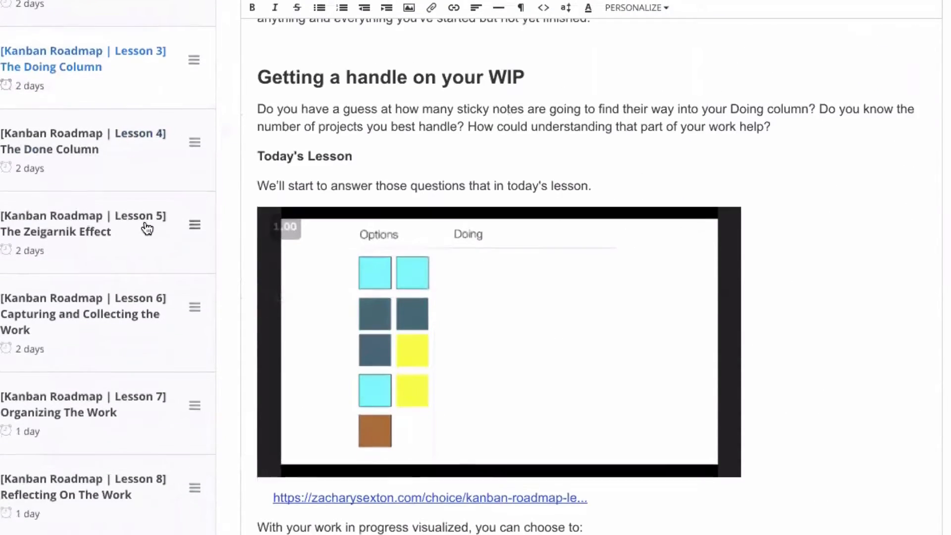
{"action": "scroll", "coordinate": [82, 203], "scroll_direction": "up", "scroll_amount": 10}
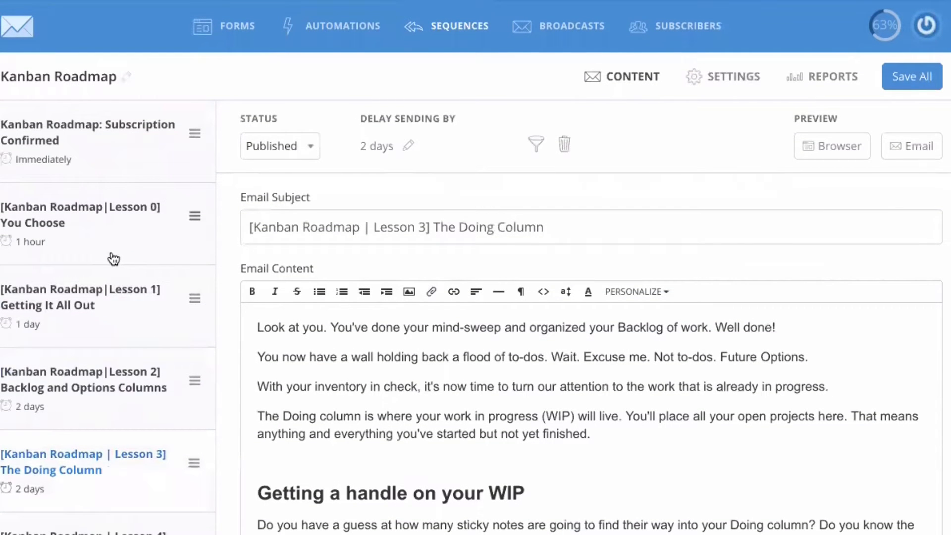
{"action": "scroll", "coordinate": [397, 349], "scroll_direction": "down", "scroll_amount": 1}
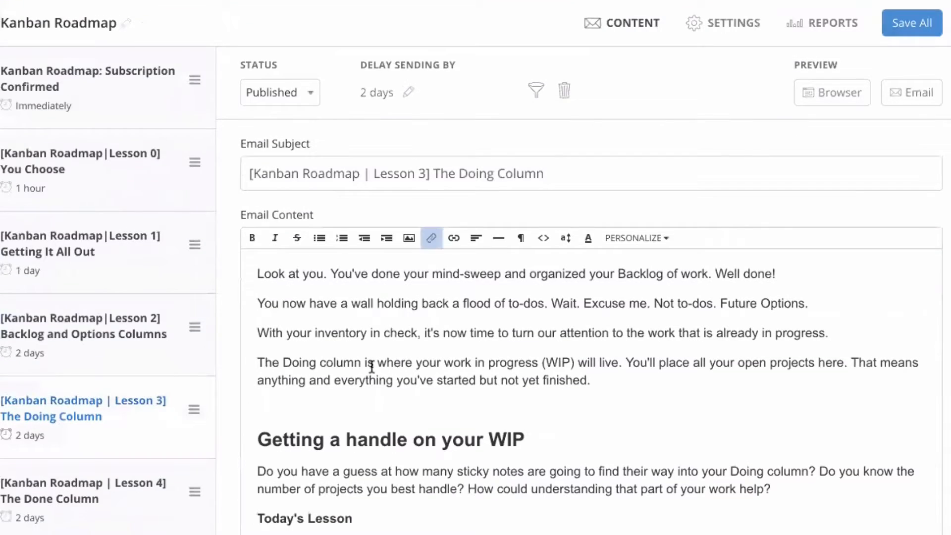
{"action": "scroll", "coordinate": [79, 220], "scroll_direction": "up", "scroll_amount": 1}
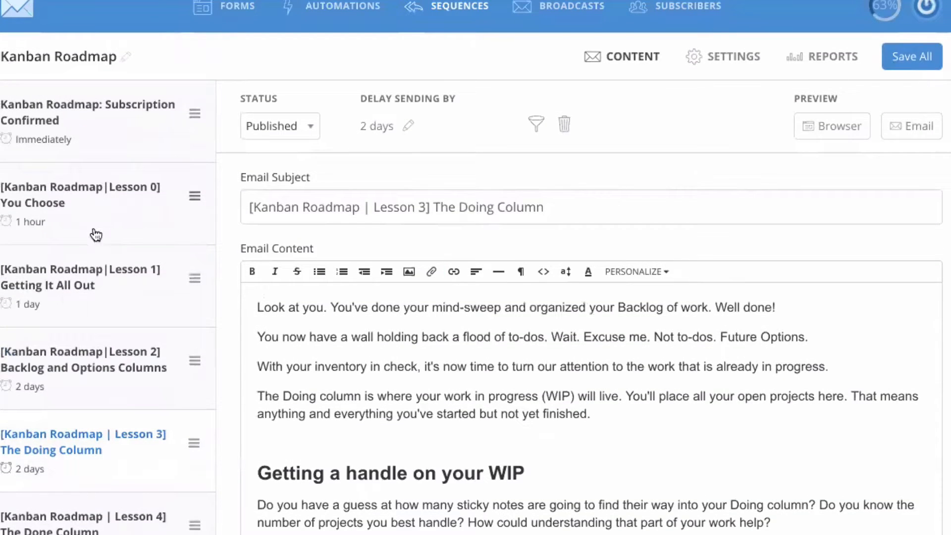
Step: Try sending delays of 2 hours and 1 day for the Lesson 0 email, and set the delay back to 1 hour
{"action": "left_click", "coordinate": [95, 230]}
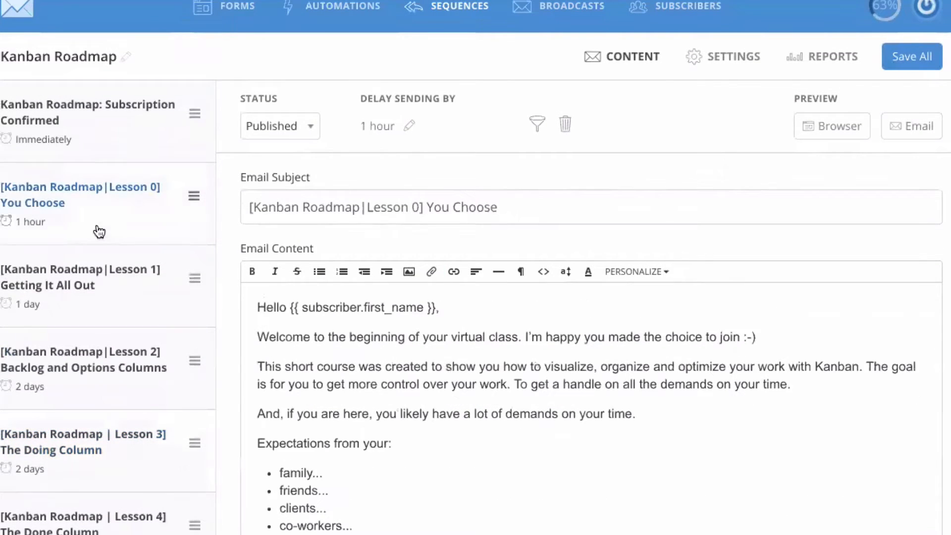
{"action": "left_click", "coordinate": [415, 126]}
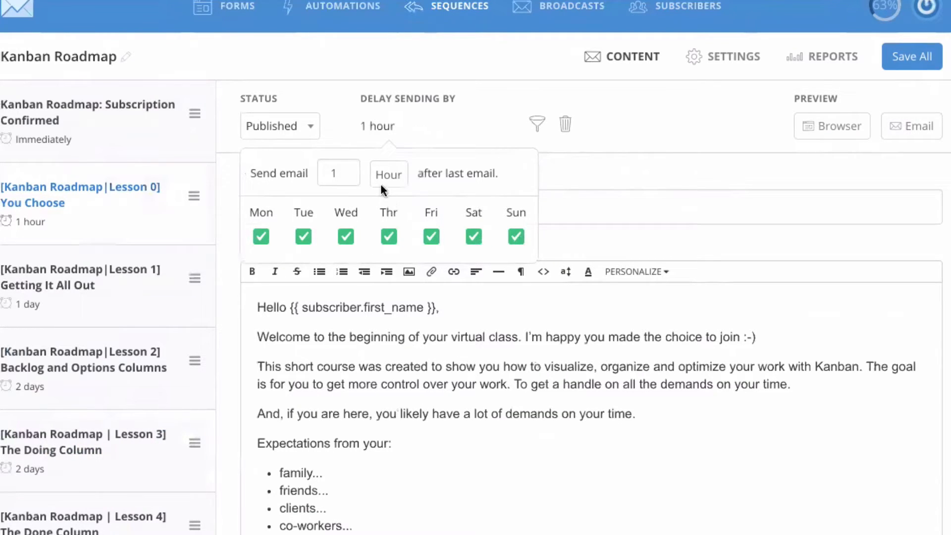
{"action": "left_click_drag", "start_coordinate": [325, 175], "coordinate": [344, 173]}
{"action": "type", "text": "2"}
{"action": "left_click", "coordinate": [392, 175]}
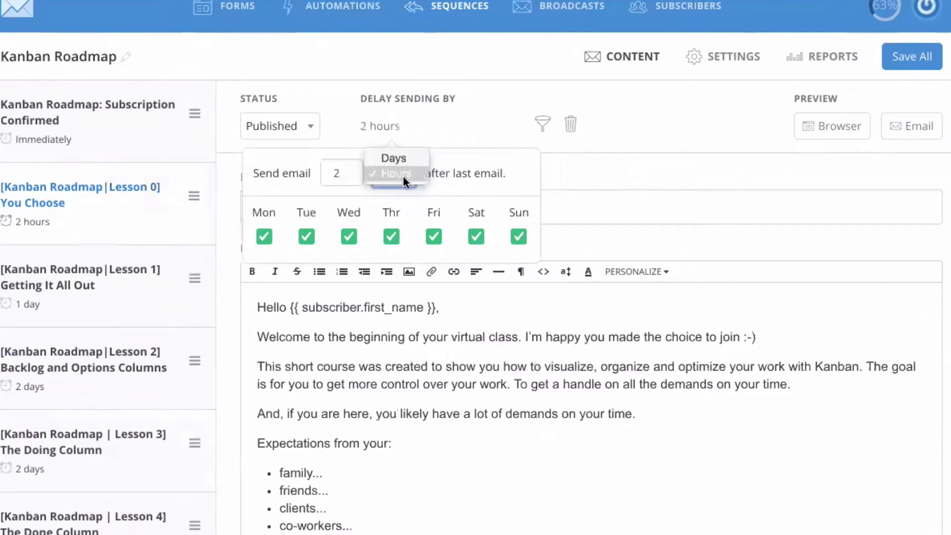
{"action": "left_click", "coordinate": [401, 155]}
{"action": "left_click", "coordinate": [346, 175]}
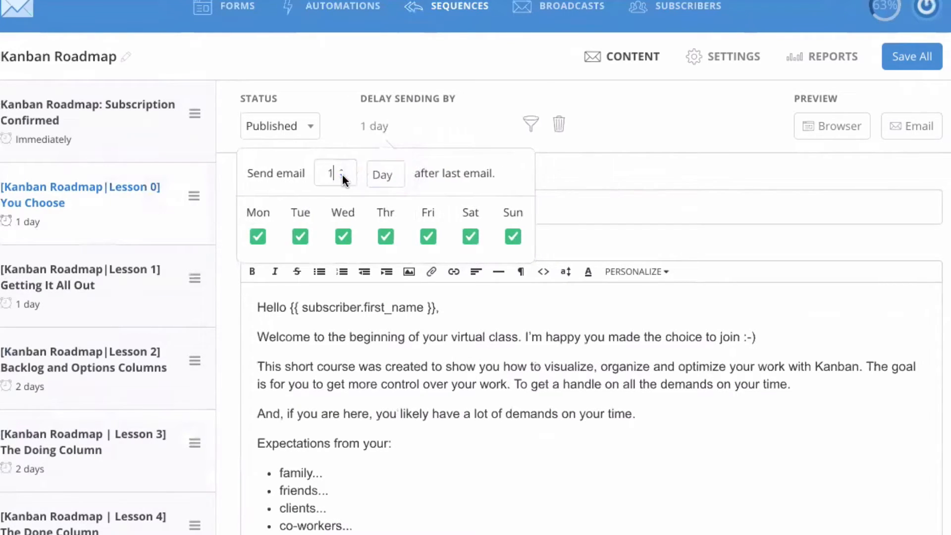
{"action": "left_click", "coordinate": [395, 174]}
{"action": "left_click", "coordinate": [391, 184]}
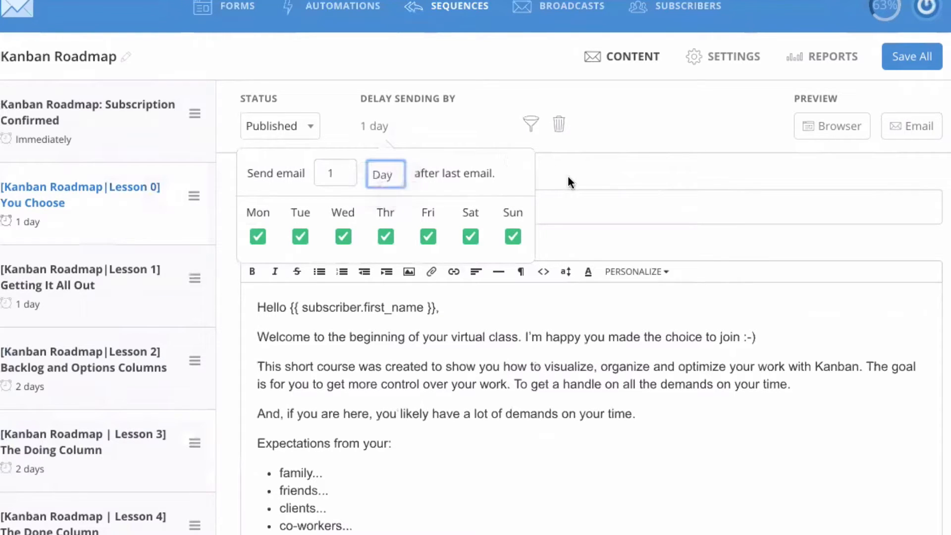
{"action": "left_click", "coordinate": [618, 182]}
Step: Reorder the sequence so that the Lesson 1 email comes before the Lesson 0 email
{"action": "scroll", "coordinate": [77, 246], "scroll_direction": "down", "scroll_amount": 2}
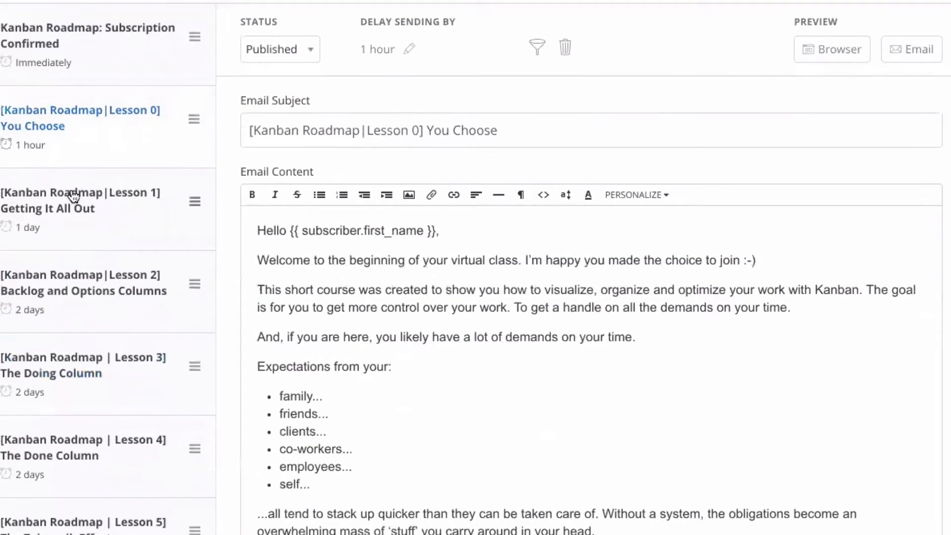
{"action": "left_click_drag", "start_coordinate": [74, 196], "coordinate": [86, 212]}
{"action": "scroll", "coordinate": [314, 269], "scroll_direction": "down", "scroll_amount": 3}
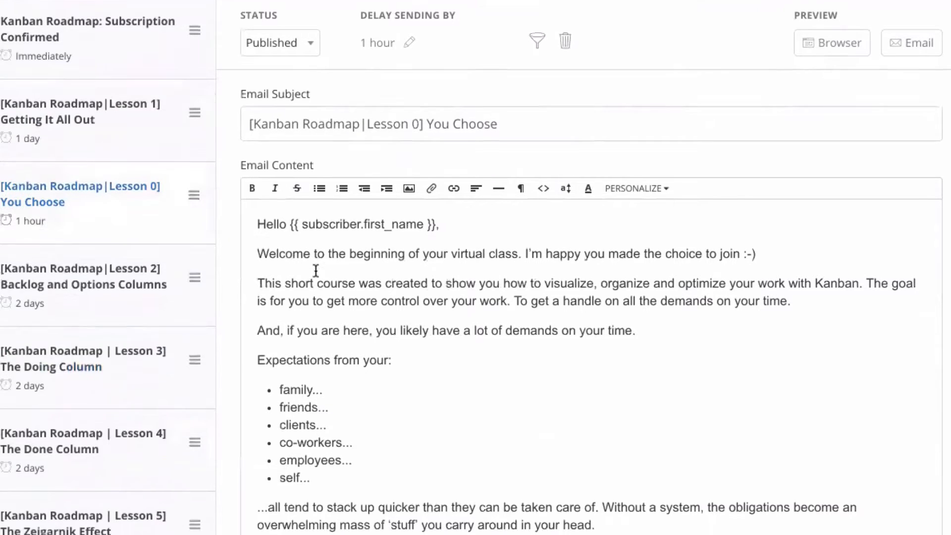
Step: Enter the sample text "sdasd" in the Lesson 0 email's content and delete it again
{"action": "left_click", "coordinate": [414, 245]}
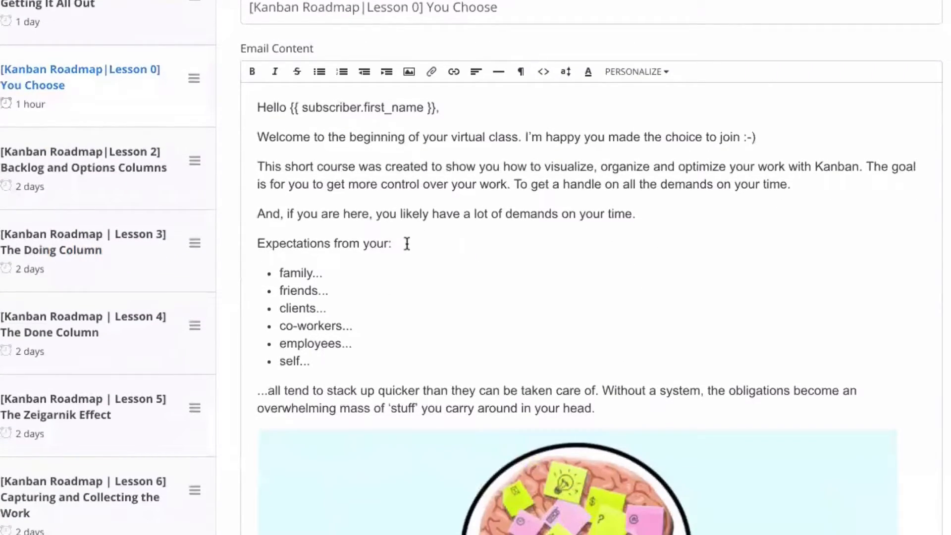
{"action": "type", "text": "sdasd"}
{"action": "key", "text": "BackSpace"}
{"action": "key", "text": "BackSpace"}
{"action": "key", "text": "BackSpace"}
{"action": "key", "text": "BackSpace"}
{"action": "key", "text": "BackSpace"}
Step: Read through the Lesson 0 email's full content, including its images, course outline, lesson prep and linked materials list
{"action": "scroll", "coordinate": [509, 258], "scroll_direction": "down", "scroll_amount": 6}
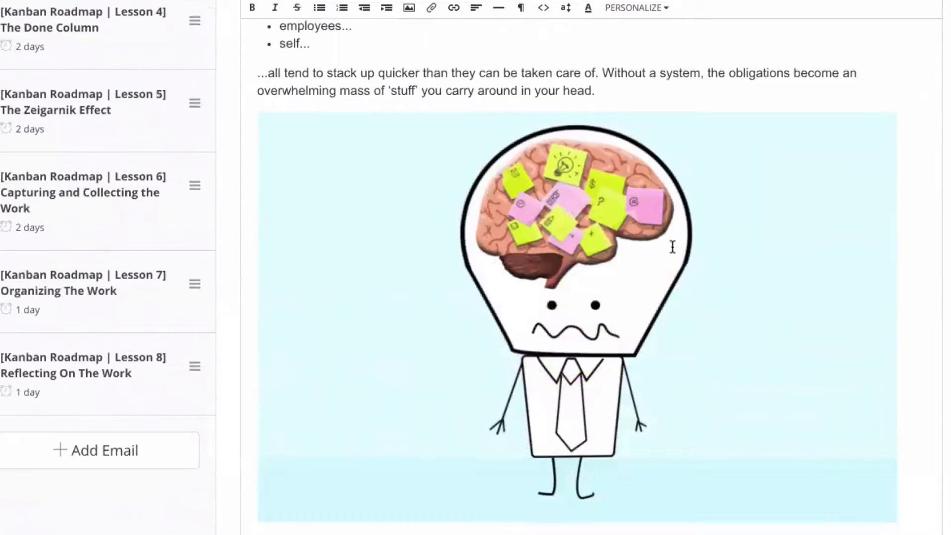
{"action": "scroll", "coordinate": [406, 310], "scroll_direction": "down", "scroll_amount": 1}
{"action": "scroll", "coordinate": [421, 279], "scroll_direction": "down", "scroll_amount": 8}
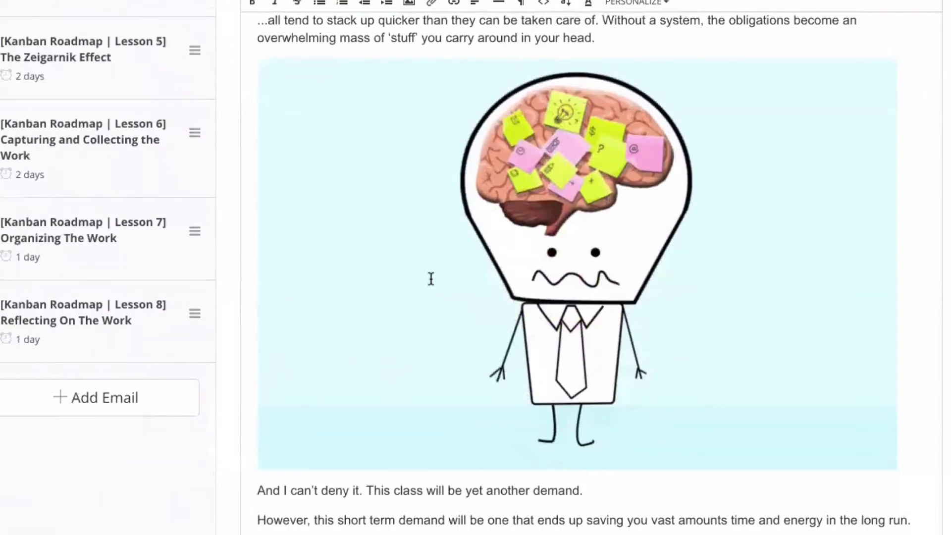
{"action": "scroll", "coordinate": [493, 335], "scroll_direction": "down", "scroll_amount": 16}
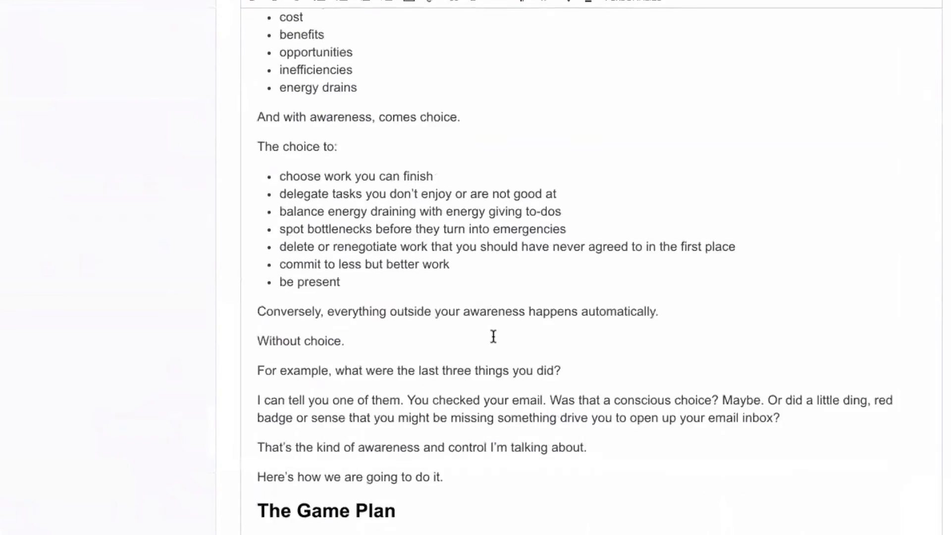
{"action": "scroll", "coordinate": [375, 297], "scroll_direction": "down", "scroll_amount": 15}
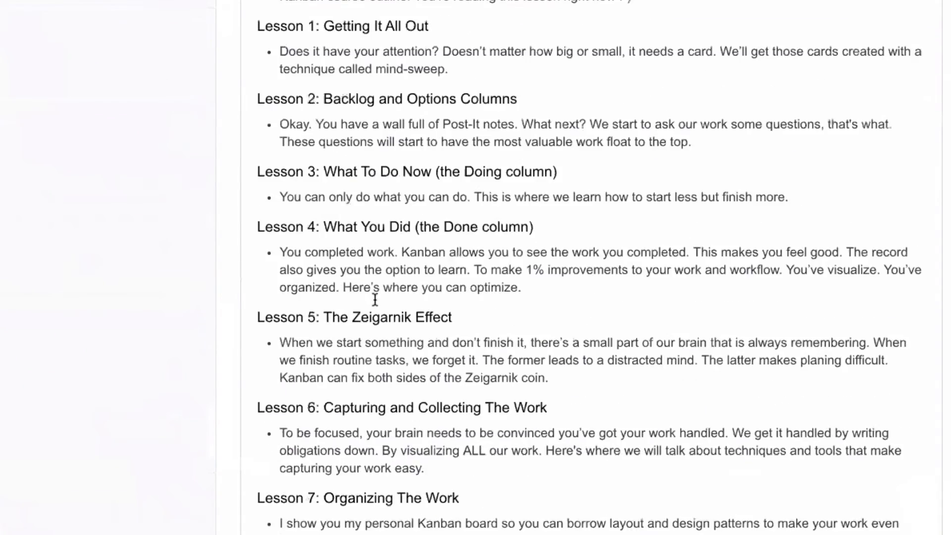
{"action": "left_click", "coordinate": [373, 356]}
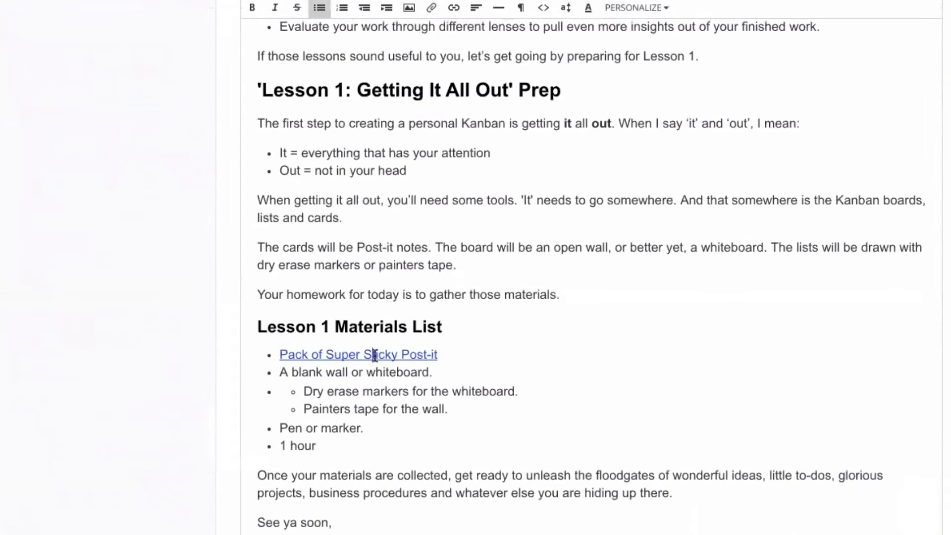
{"action": "scroll", "coordinate": [382, 350], "scroll_direction": "up", "scroll_amount": 2}
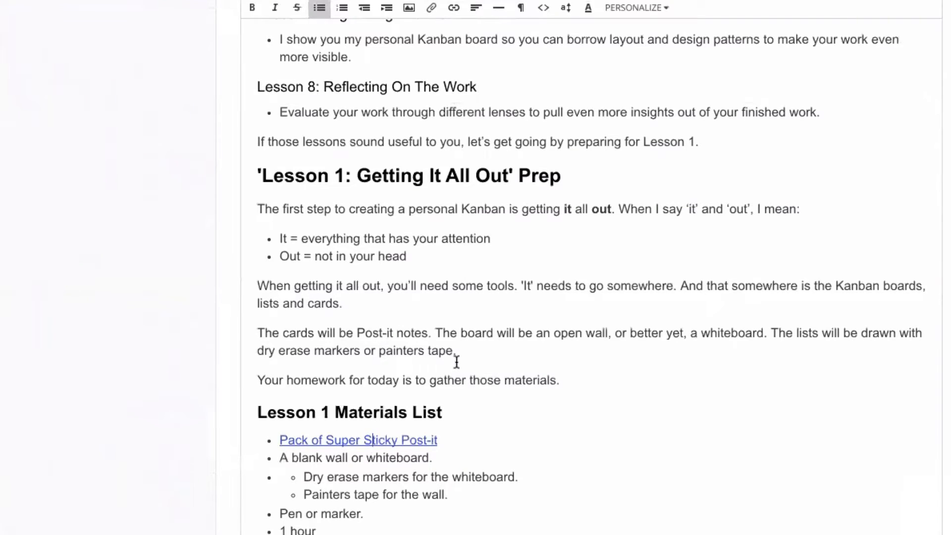
{"action": "scroll", "coordinate": [420, 258], "scroll_direction": "up", "scroll_amount": 10}
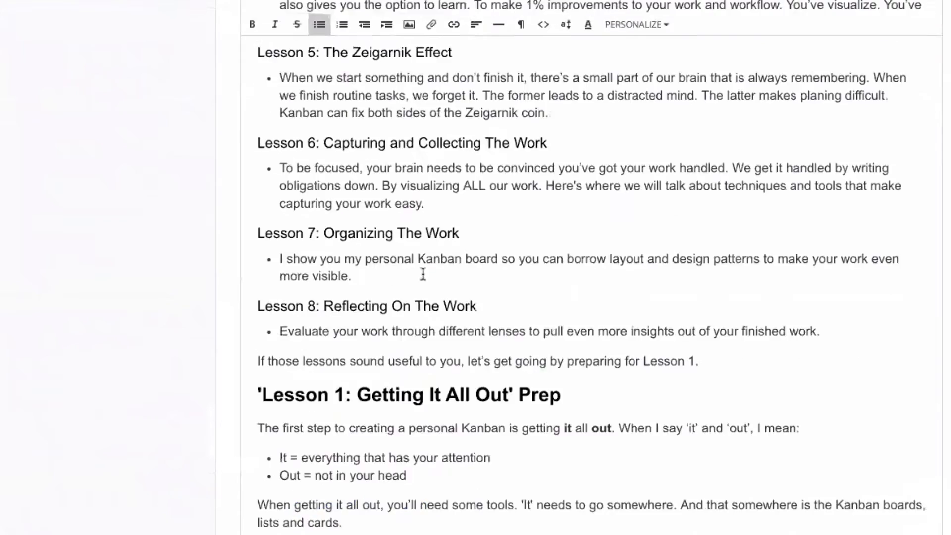
{"action": "scroll", "coordinate": [517, 254], "scroll_direction": "up", "scroll_amount": 20}
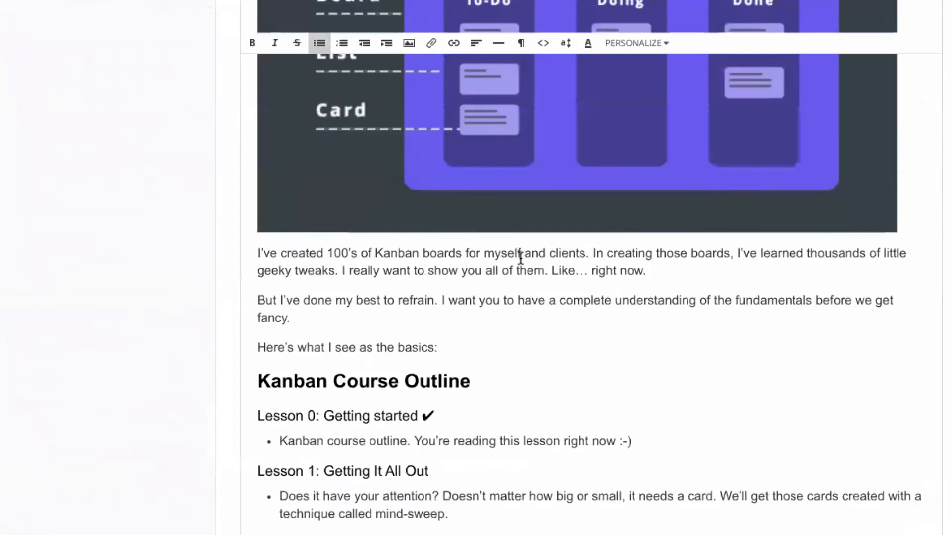
{"action": "scroll", "coordinate": [521, 260], "scroll_direction": "up", "scroll_amount": 7}
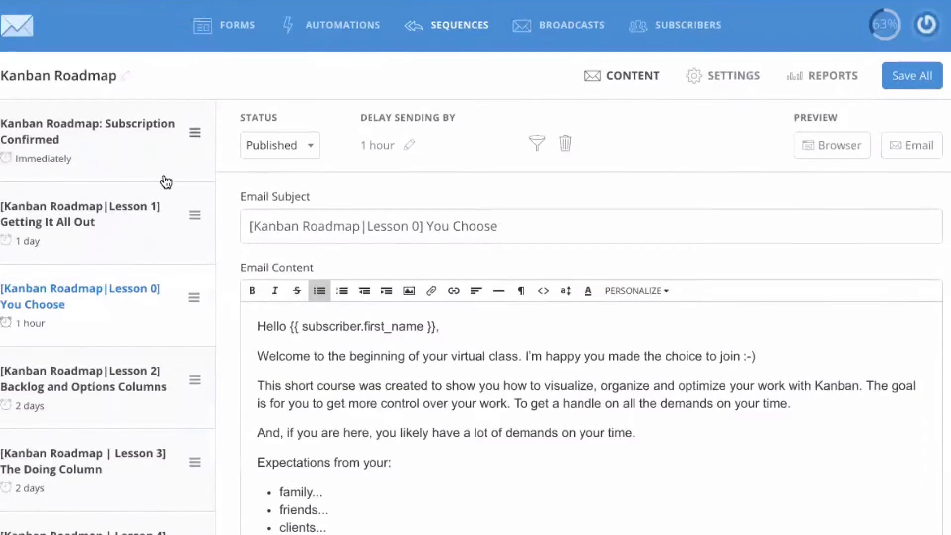
{"action": "scroll", "coordinate": [153, 193], "scroll_direction": "down", "scroll_amount": 10}
{"action": "scroll", "coordinate": [153, 195], "scroll_direction": "down", "scroll_amount": 7}
{"action": "scroll", "coordinate": [153, 196], "scroll_direction": "up", "scroll_amount": 18}
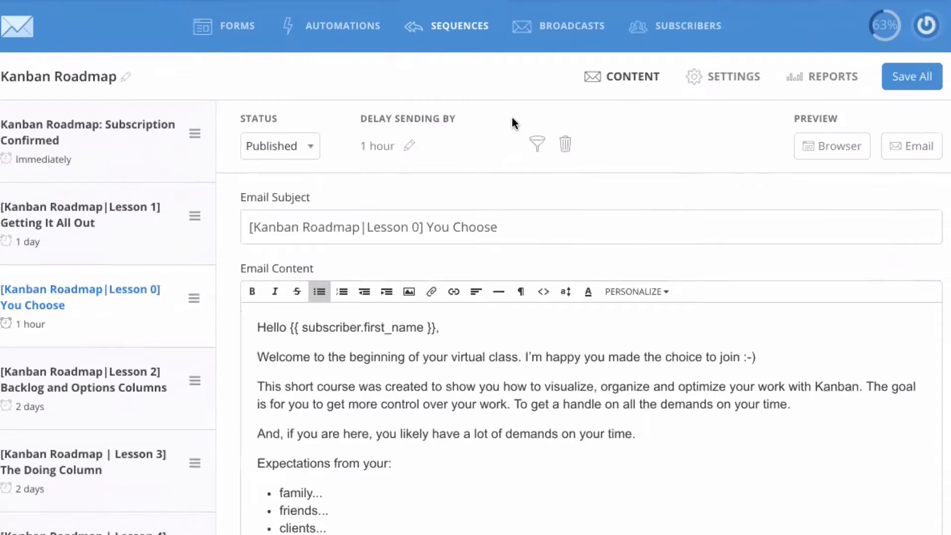
Step: Leave the sequence without saving, go to the broadcasts and open the report for November's Productivity Roundup
{"action": "left_click", "coordinate": [569, 37]}
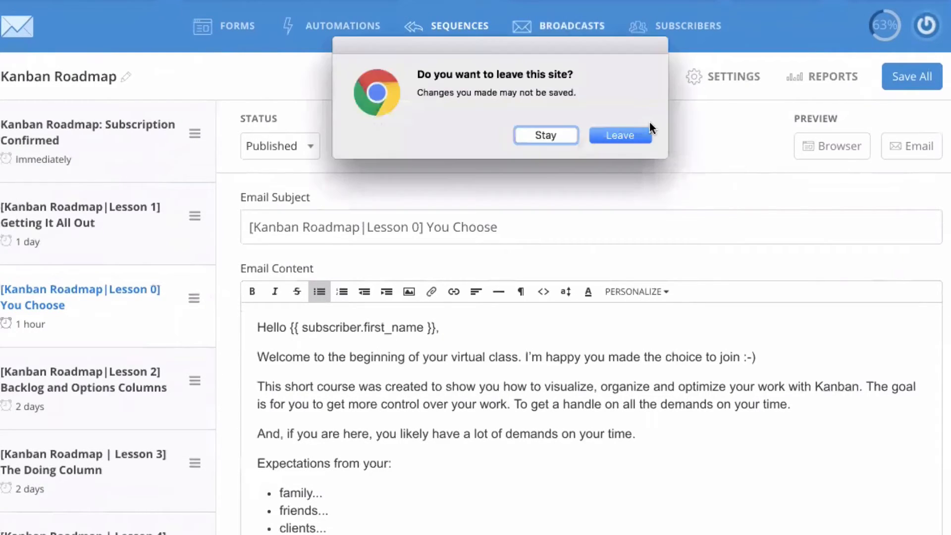
{"action": "left_click", "coordinate": [615, 136]}
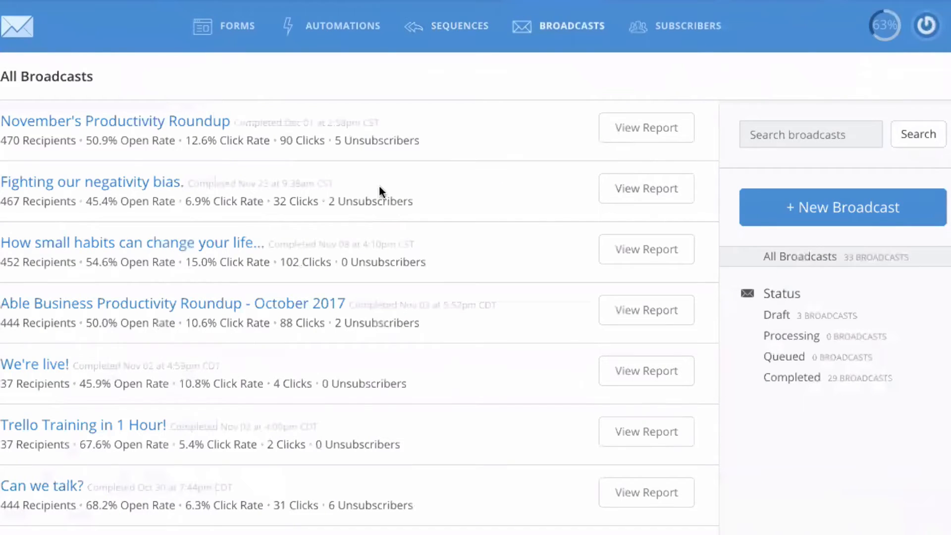
{"action": "scroll", "coordinate": [395, 157], "scroll_direction": "down", "scroll_amount": 1}
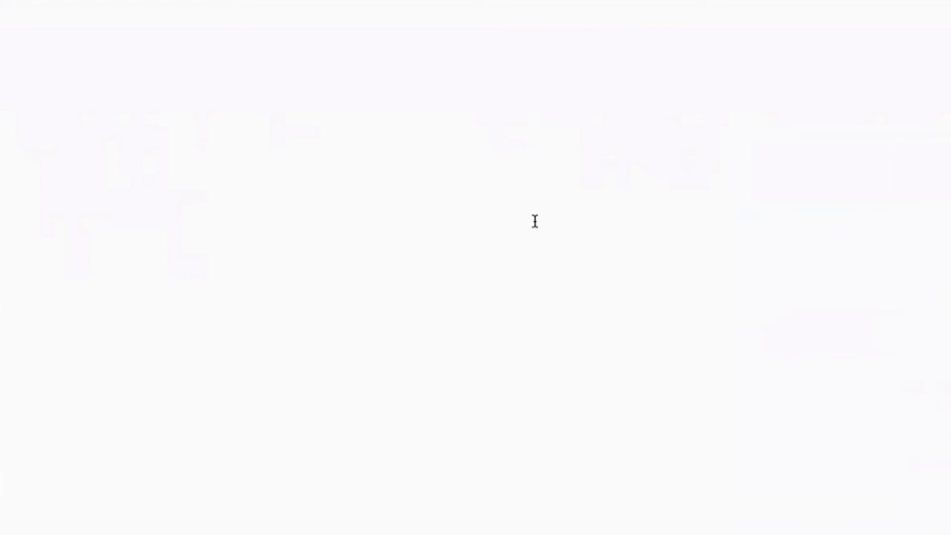
Step: Review the broadcast report's engagement stats and top links clicked, and read through the broadcast's email content
{"action": "scroll", "coordinate": [530, 229], "scroll_direction": "down", "scroll_amount": 5}
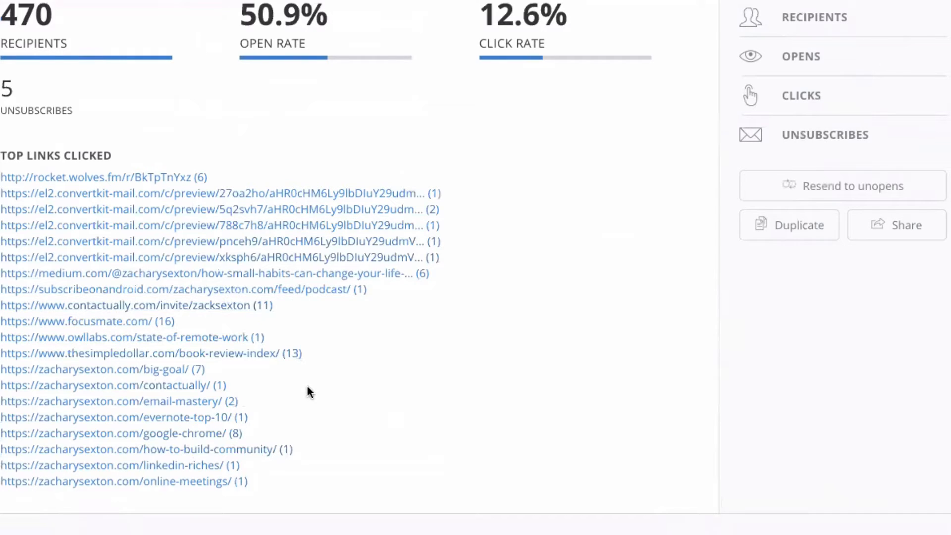
{"action": "scroll", "coordinate": [307, 385], "scroll_direction": "up", "scroll_amount": 4}
{"action": "scroll", "coordinate": [308, 389], "scroll_direction": "up", "scroll_amount": 1}
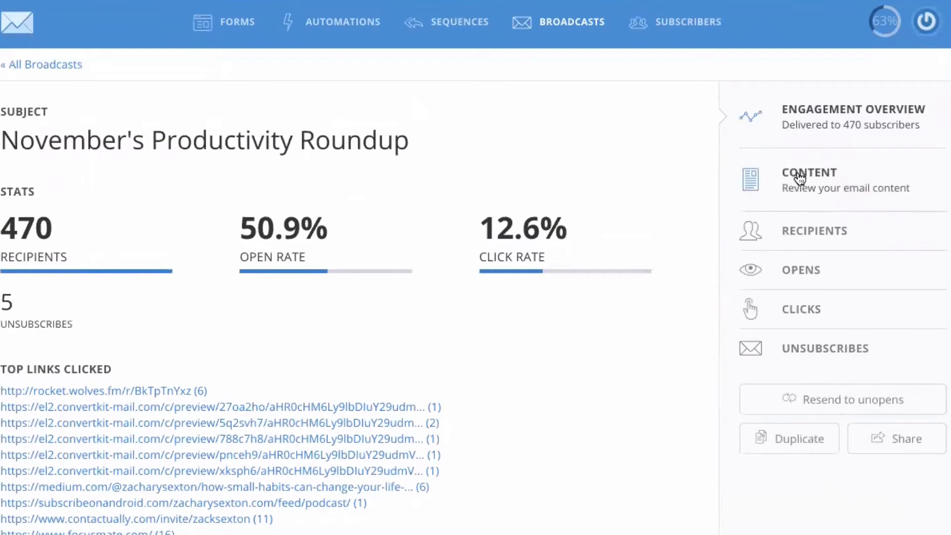
{"action": "left_click", "coordinate": [800, 177]}
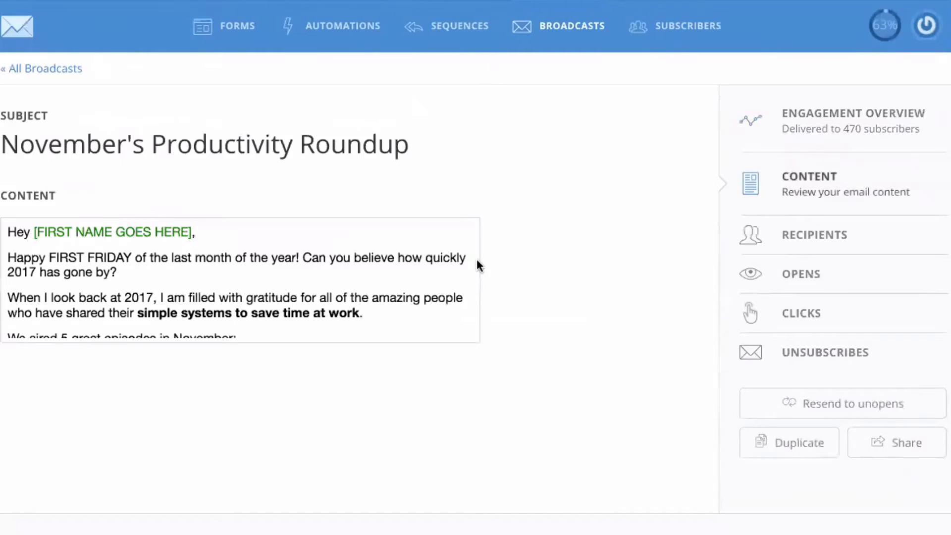
{"action": "scroll", "coordinate": [477, 261], "scroll_direction": "down", "scroll_amount": 15}
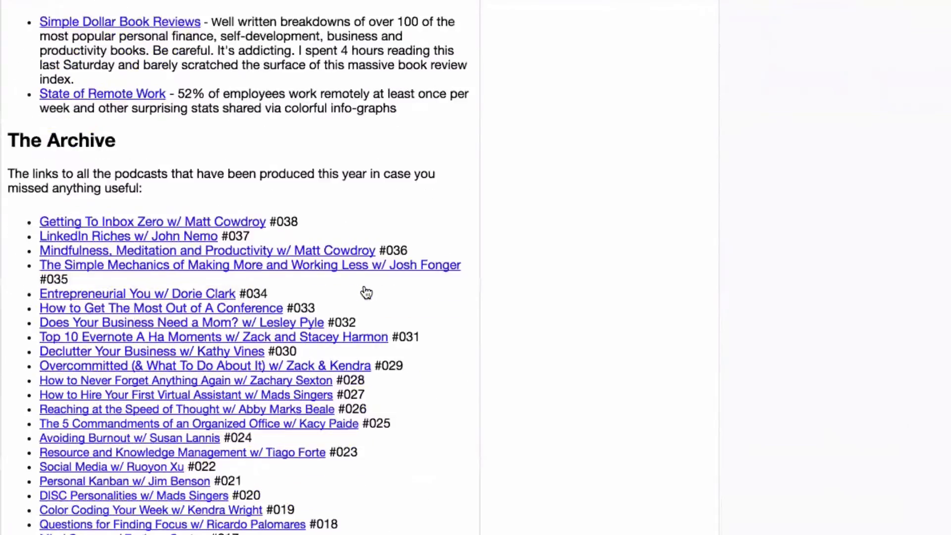
{"action": "scroll", "coordinate": [366, 293], "scroll_direction": "down", "scroll_amount": 10}
{"action": "scroll", "coordinate": [364, 291], "scroll_direction": "up", "scroll_amount": 18}
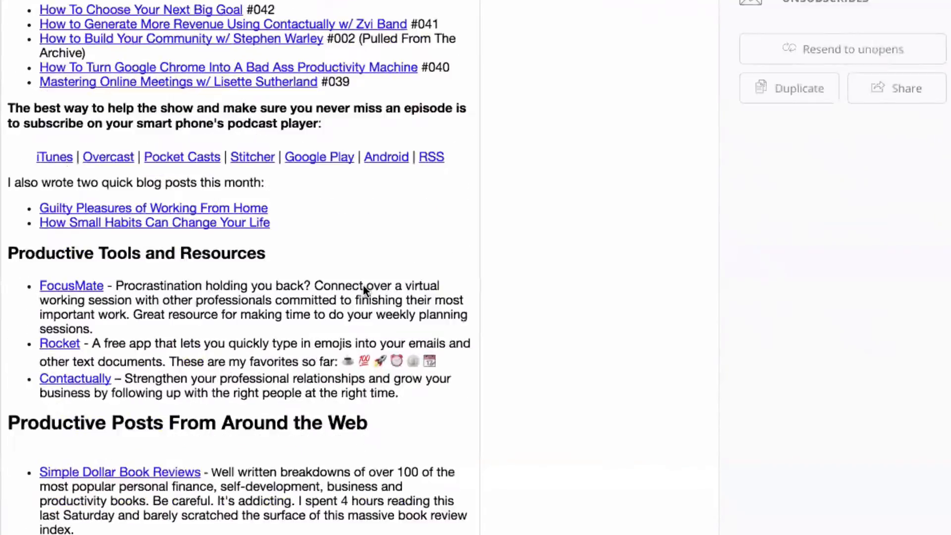
{"action": "scroll", "coordinate": [364, 285], "scroll_direction": "up", "scroll_amount": 7}
{"action": "scroll", "coordinate": [221, 312], "scroll_direction": "down", "scroll_amount": 3}
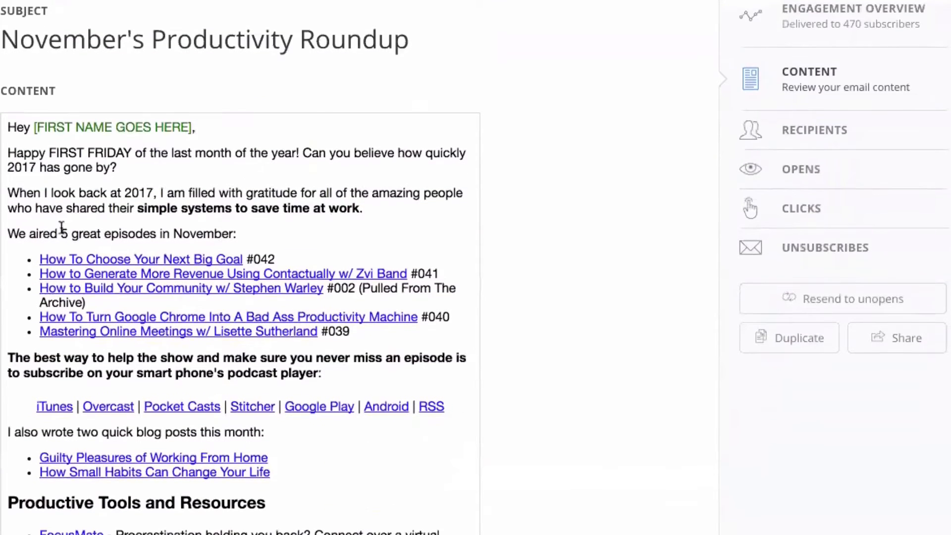
Step: Read the Productivity Roundup email's November episodes, podcast player links, blog posts, productive tools and posts from around the web
{"action": "scroll", "coordinate": [127, 254], "scroll_direction": "down", "scroll_amount": 1}
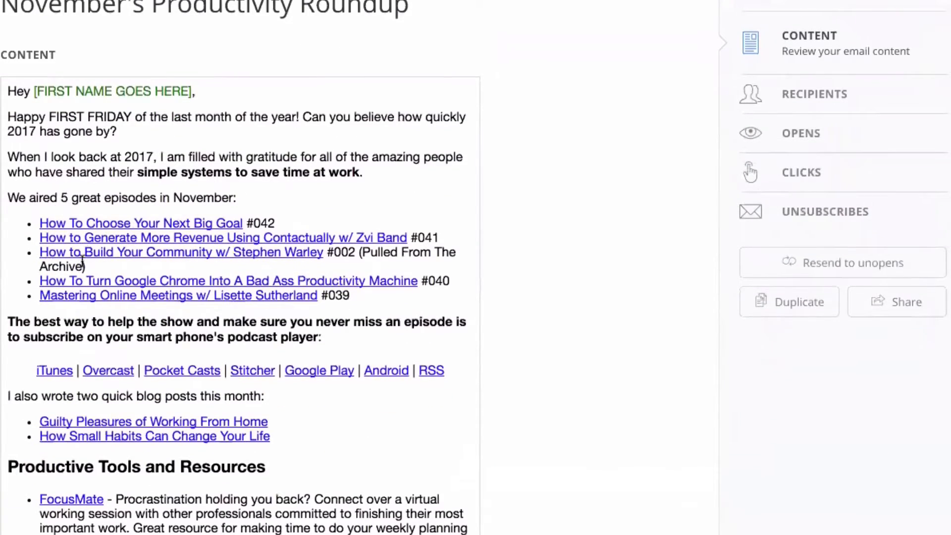
{"action": "scroll", "coordinate": [141, 298], "scroll_direction": "down", "scroll_amount": 3}
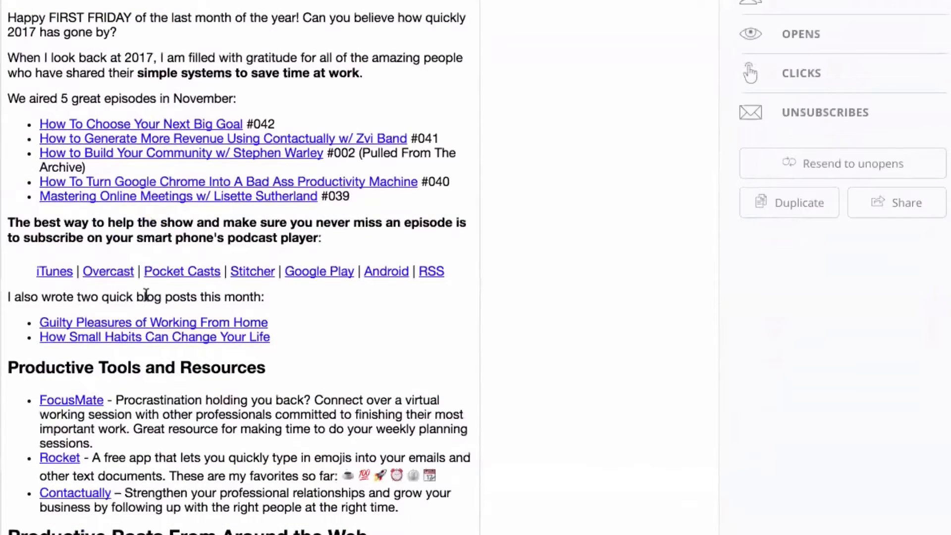
{"action": "scroll", "coordinate": [303, 268], "scroll_direction": "down", "scroll_amount": 4}
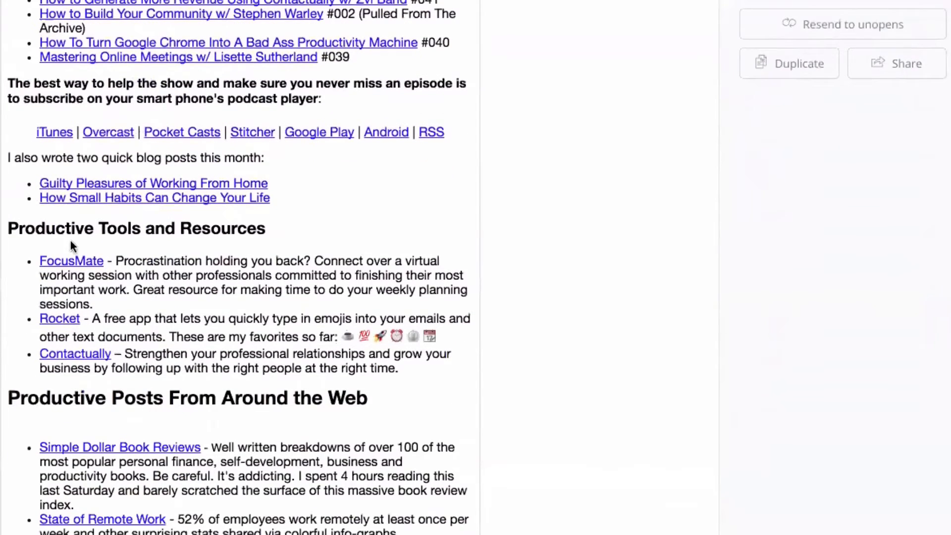
{"action": "scroll", "coordinate": [151, 350], "scroll_direction": "down", "scroll_amount": 2}
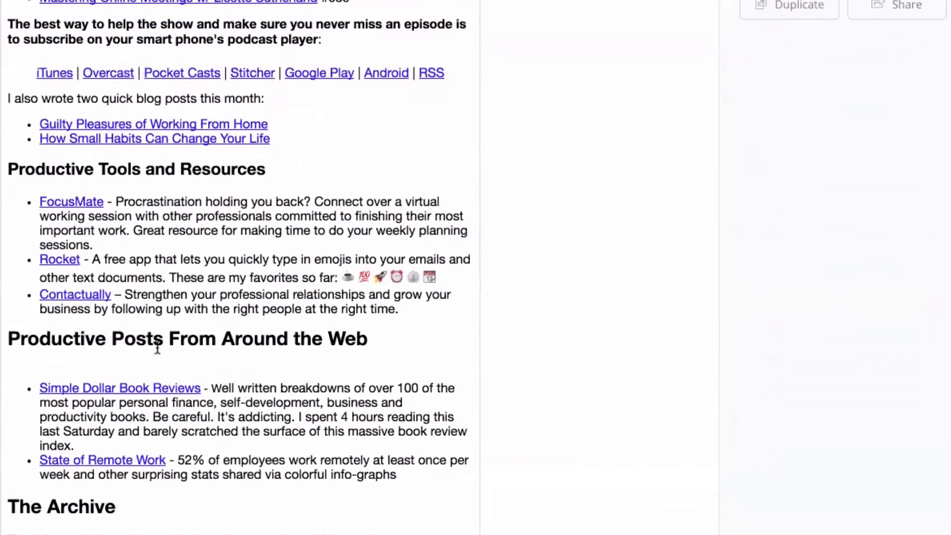
{"action": "scroll", "coordinate": [186, 347], "scroll_direction": "down", "scroll_amount": 2}
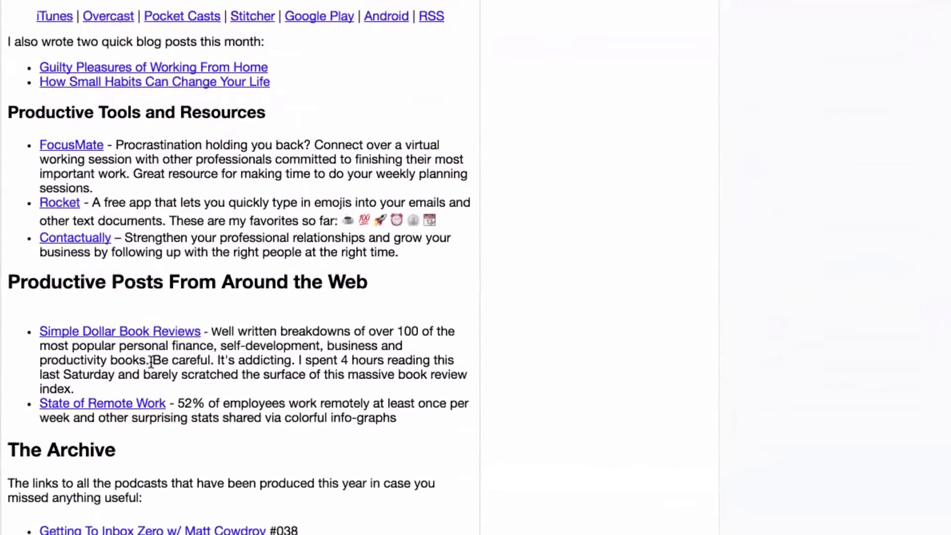
{"action": "scroll", "coordinate": [151, 360], "scroll_direction": "down", "scroll_amount": 4}
{"action": "scroll", "coordinate": [151, 360], "scroll_direction": "up", "scroll_amount": 1}
{"action": "scroll", "coordinate": [150, 361], "scroll_direction": "down", "scroll_amount": 7}
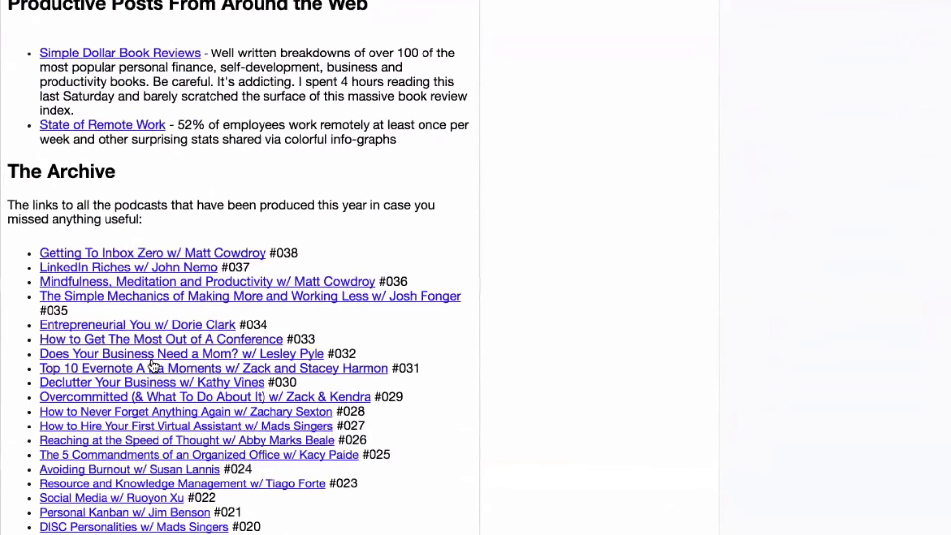
Step: Examine the email's archive of podcast episode links and look back over its tools and web posts sections
{"action": "scroll", "coordinate": [139, 344], "scroll_direction": "down", "scroll_amount": 15}
{"action": "scroll", "coordinate": [138, 265], "scroll_direction": "up", "scroll_amount": 15}
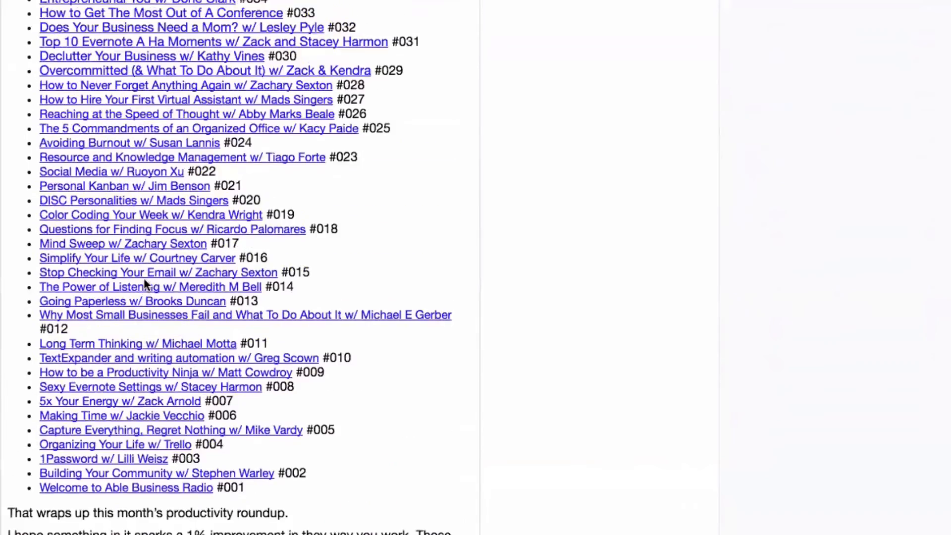
{"action": "scroll", "coordinate": [137, 213], "scroll_direction": "up", "scroll_amount": 1}
{"action": "scroll", "coordinate": [160, 330], "scroll_direction": "down", "scroll_amount": 6}
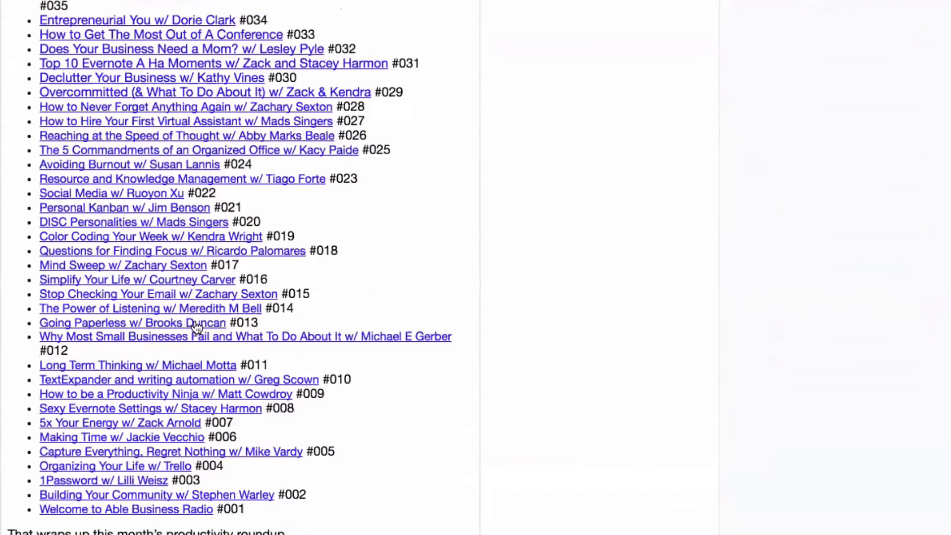
{"action": "scroll", "coordinate": [199, 325], "scroll_direction": "down", "scroll_amount": 1}
{"action": "scroll", "coordinate": [201, 317], "scroll_direction": "down", "scroll_amount": 2}
{"action": "scroll", "coordinate": [149, 258], "scroll_direction": "up", "scroll_amount": 10}
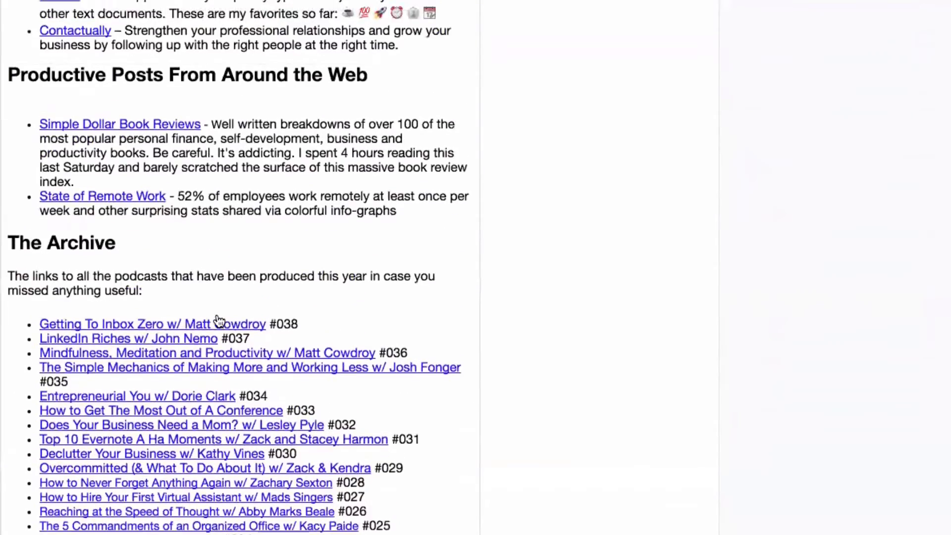
{"action": "scroll", "coordinate": [213, 337], "scroll_direction": "down", "scroll_amount": 2}
{"action": "scroll", "coordinate": [203, 352], "scroll_direction": "down", "scroll_amount": 1}
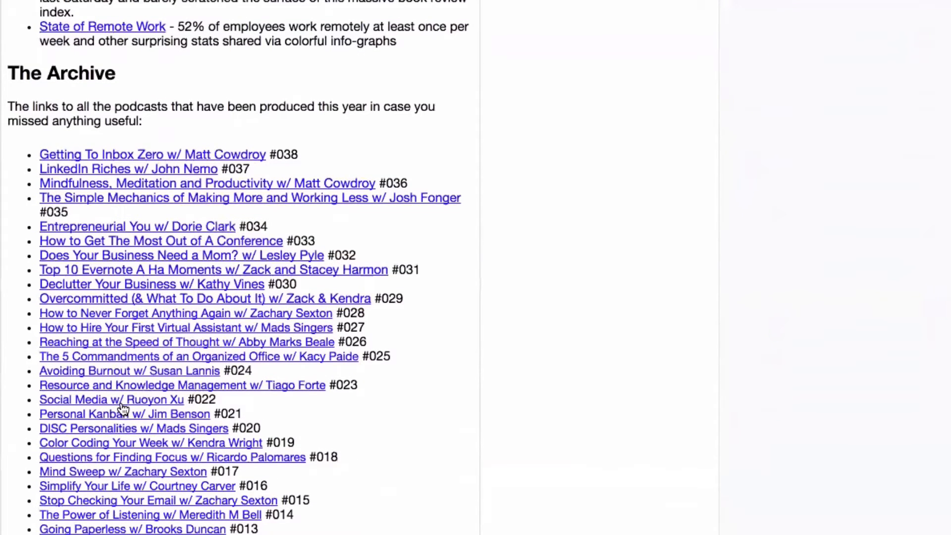
{"action": "scroll", "coordinate": [201, 369], "scroll_direction": "up", "scroll_amount": 15}
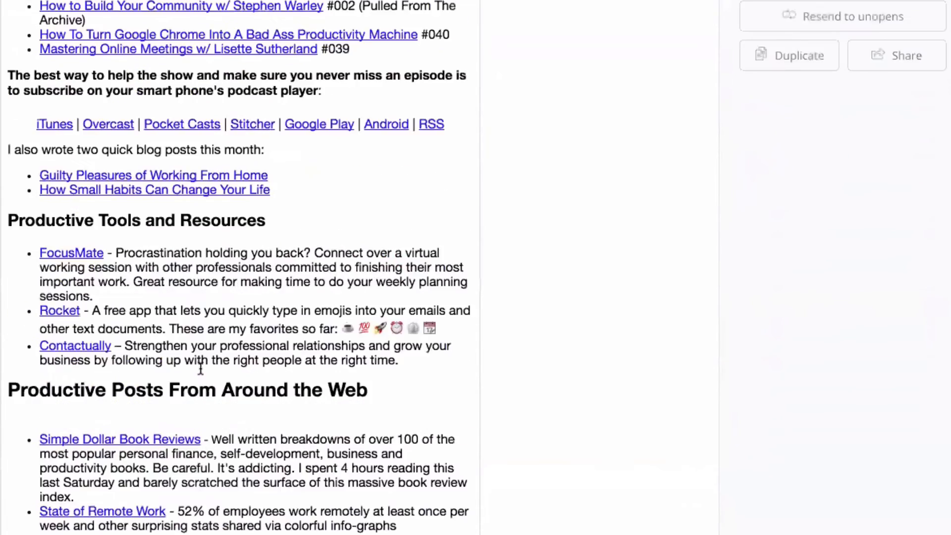
{"action": "scroll", "coordinate": [201, 370], "scroll_direction": "down", "scroll_amount": 3}
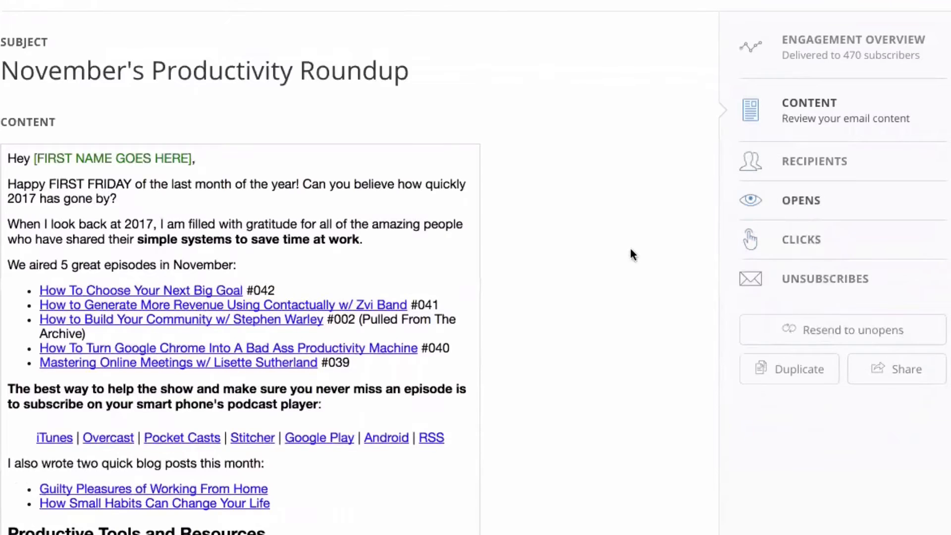
Step: Return to the start of the broadcast report, examine its Resend to unopens option and go to the subscribers list
{"action": "scroll", "coordinate": [783, 316], "scroll_direction": "down", "scroll_amount": 2}
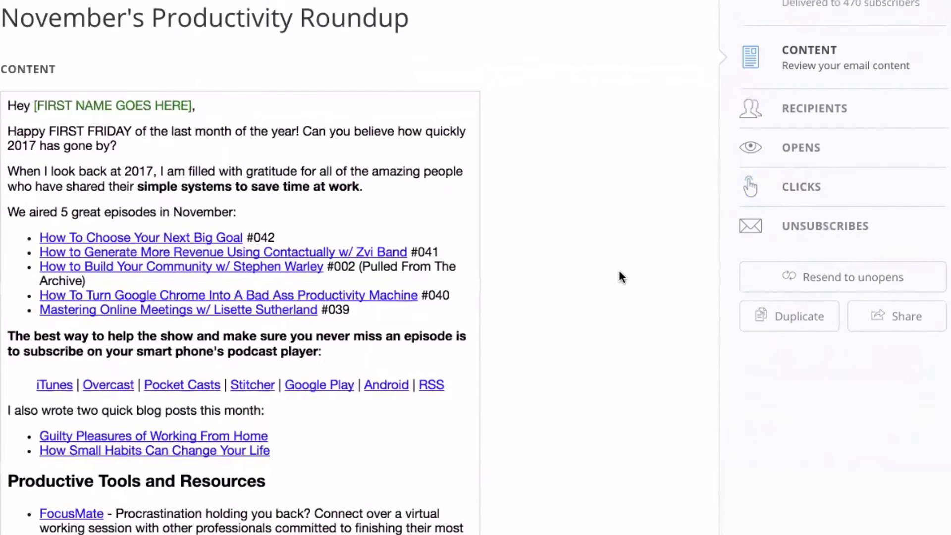
{"action": "scroll", "coordinate": [620, 272], "scroll_direction": "up", "scroll_amount": 1}
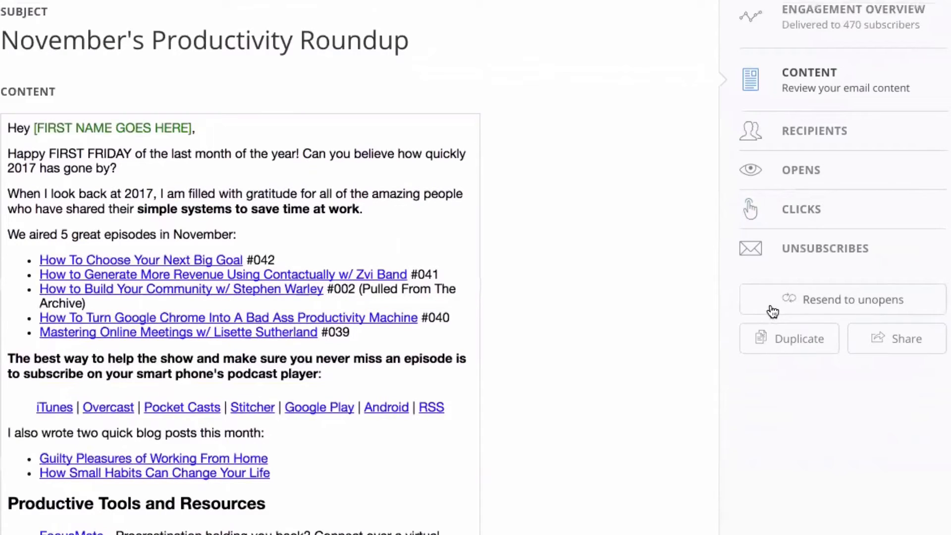
{"action": "scroll", "coordinate": [694, 307], "scroll_direction": "up", "scroll_amount": 1}
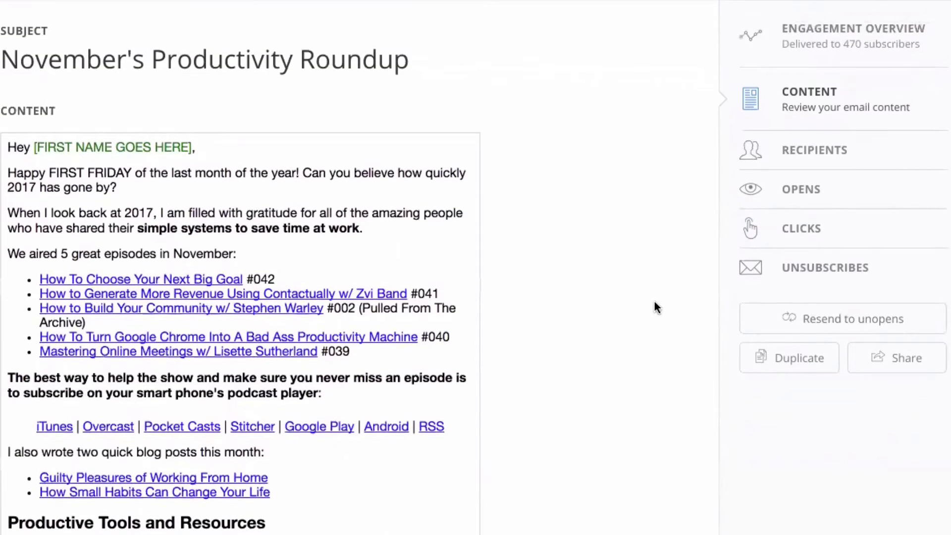
{"action": "scroll", "coordinate": [654, 308], "scroll_direction": "up", "scroll_amount": 1}
{"action": "scroll", "coordinate": [675, 314], "scroll_direction": "up", "scroll_amount": 1}
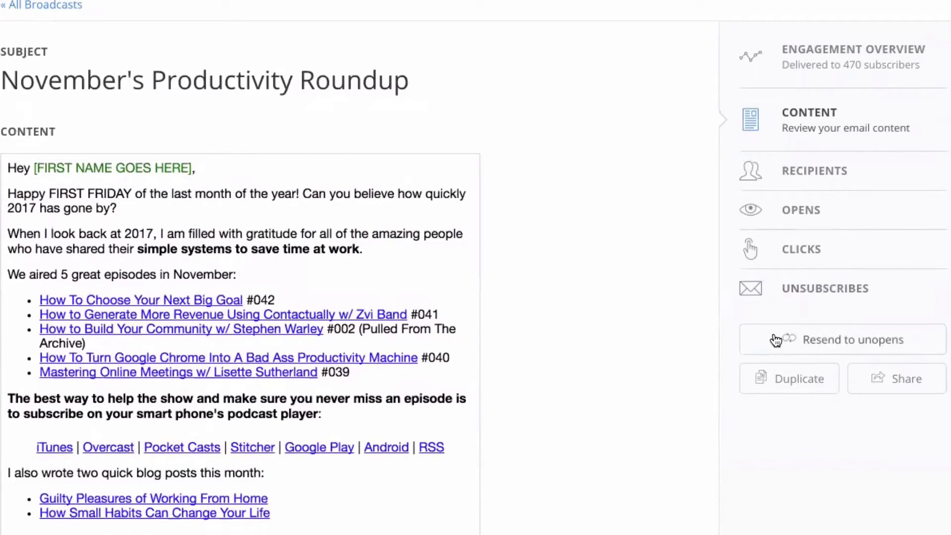
{"action": "scroll", "coordinate": [608, 316], "scroll_direction": "up", "scroll_amount": 3}
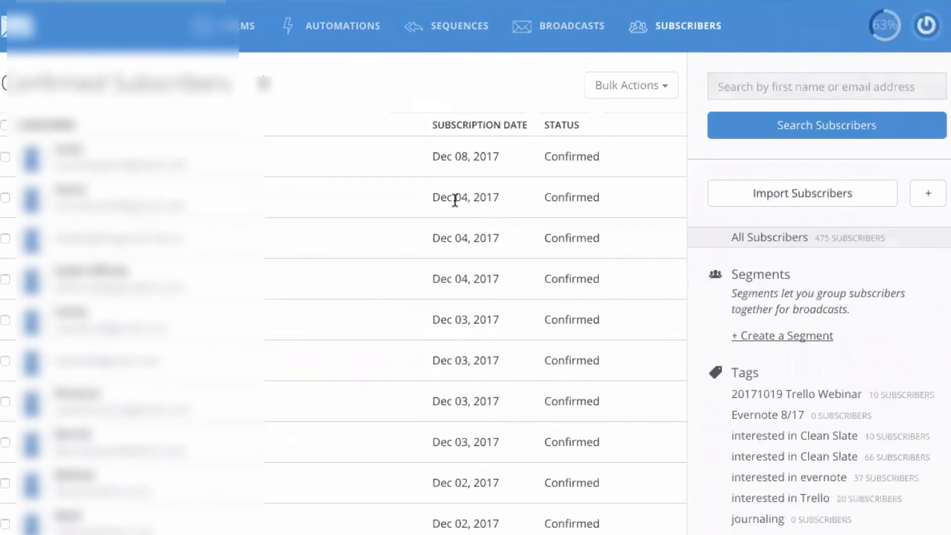
Step: Look through the first page of confirmed subscribers and open the profile of one who subscribed on Nov 09, 2017
{"action": "scroll", "coordinate": [434, 198], "scroll_direction": "down", "scroll_amount": 2}
{"action": "scroll", "coordinate": [435, 200], "scroll_direction": "up", "scroll_amount": 2}
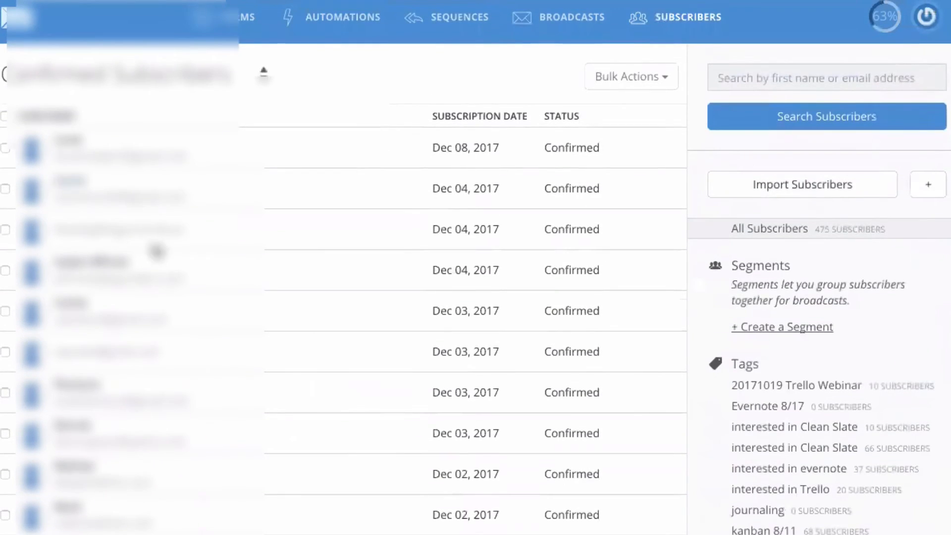
{"action": "scroll", "coordinate": [218, 242], "scroll_direction": "down", "scroll_amount": 2}
{"action": "scroll", "coordinate": [218, 242], "scroll_direction": "down", "scroll_amount": 15}
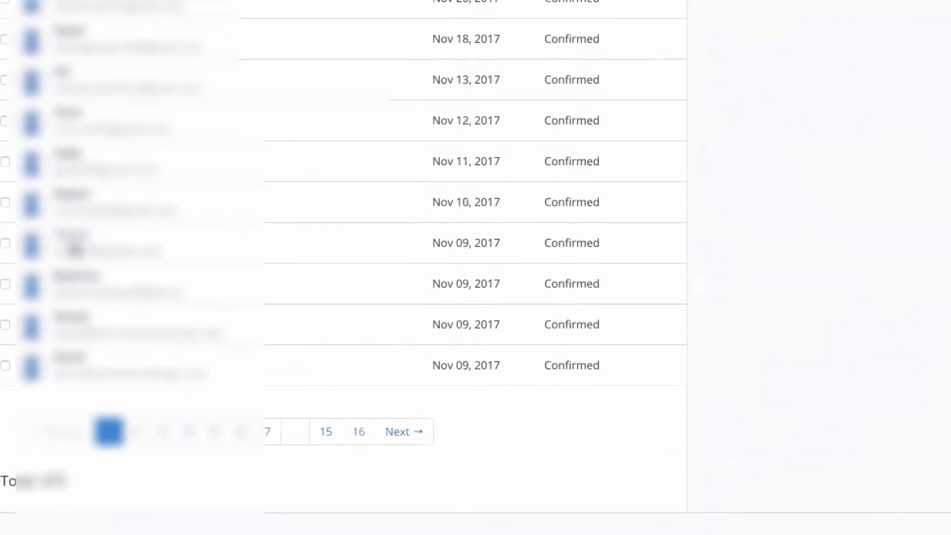
{"action": "left_click", "coordinate": [343, 250]}
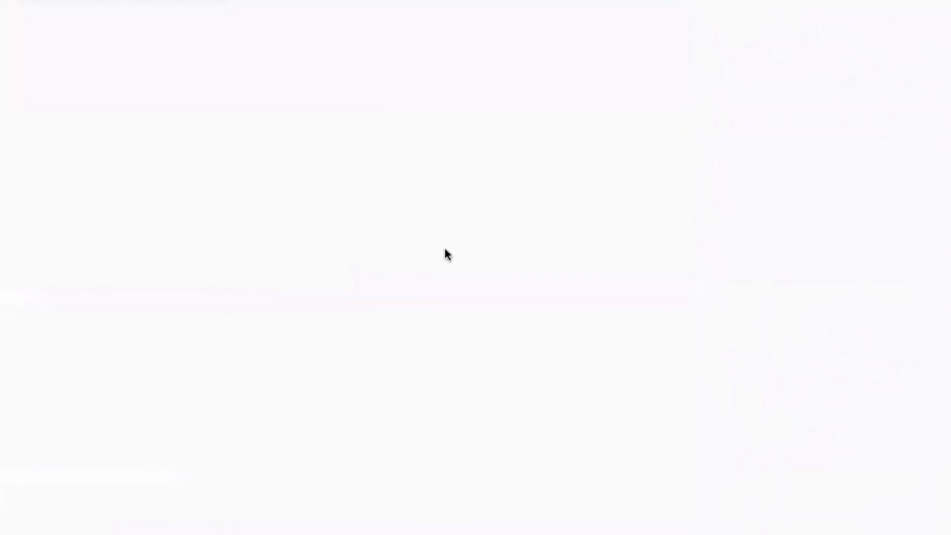
Step: Review the subscriber's contact fields, forms, sequences, segments, tags and full email history
{"action": "scroll", "coordinate": [397, 290], "scroll_direction": "down", "scroll_amount": 6}
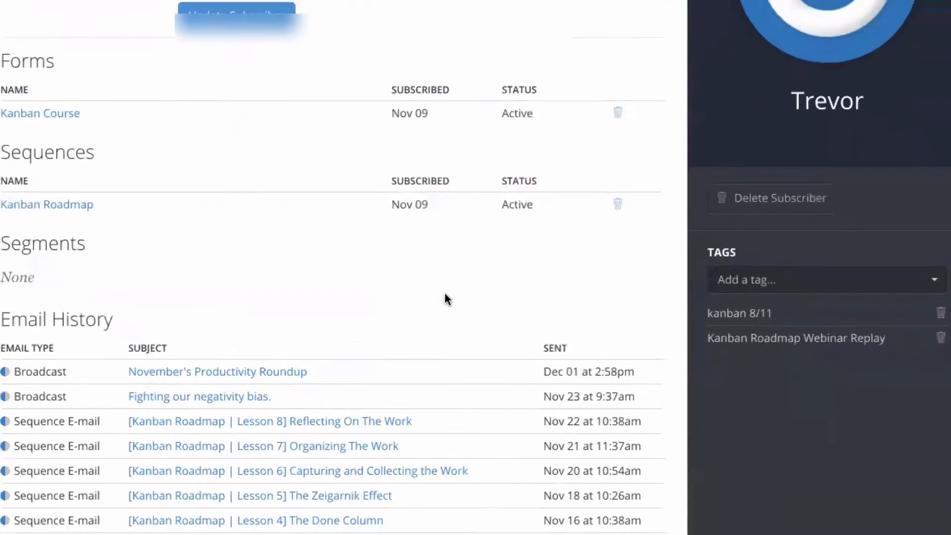
{"action": "scroll", "coordinate": [476, 278], "scroll_direction": "up", "scroll_amount": 4}
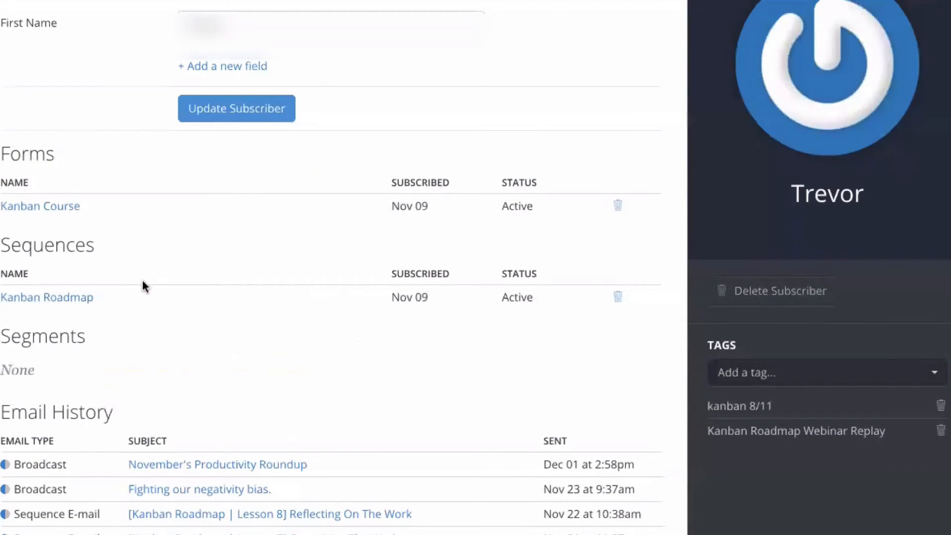
{"action": "scroll", "coordinate": [142, 280], "scroll_direction": "down", "scroll_amount": 2}
{"action": "scroll", "coordinate": [143, 285], "scroll_direction": "down", "scroll_amount": 3}
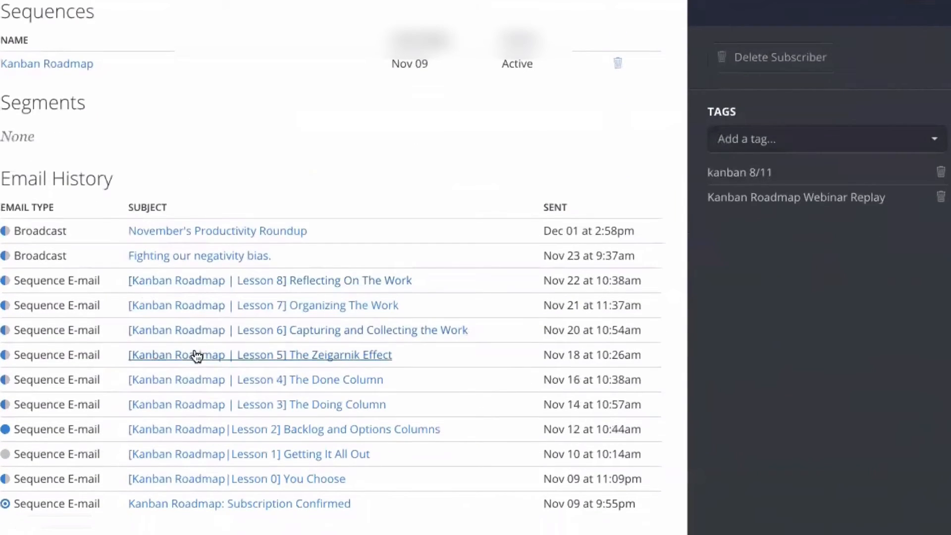
{"action": "scroll", "coordinate": [195, 352], "scroll_direction": "down", "scroll_amount": 1}
{"action": "scroll", "coordinate": [180, 376], "scroll_direction": "up", "scroll_amount": 6}
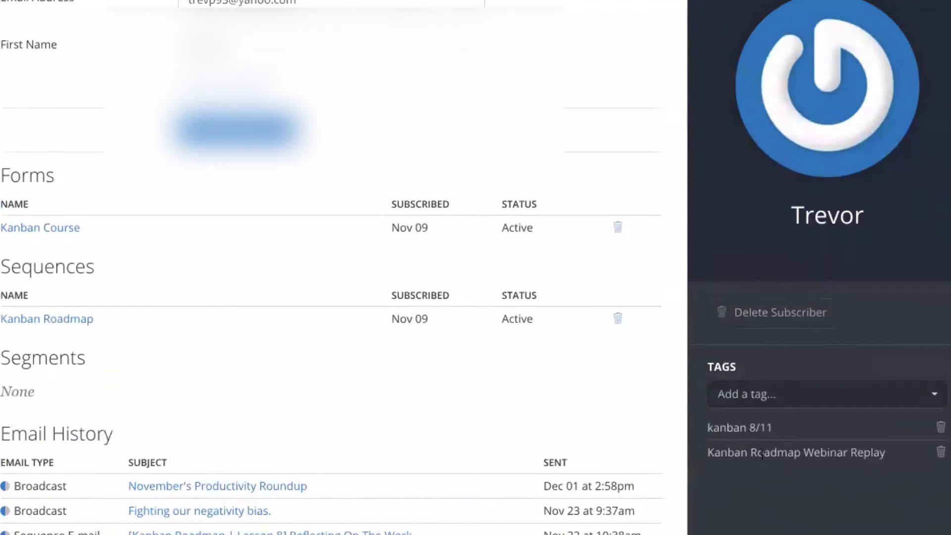
{"action": "scroll", "coordinate": [454, 385], "scroll_direction": "up", "scroll_amount": 2}
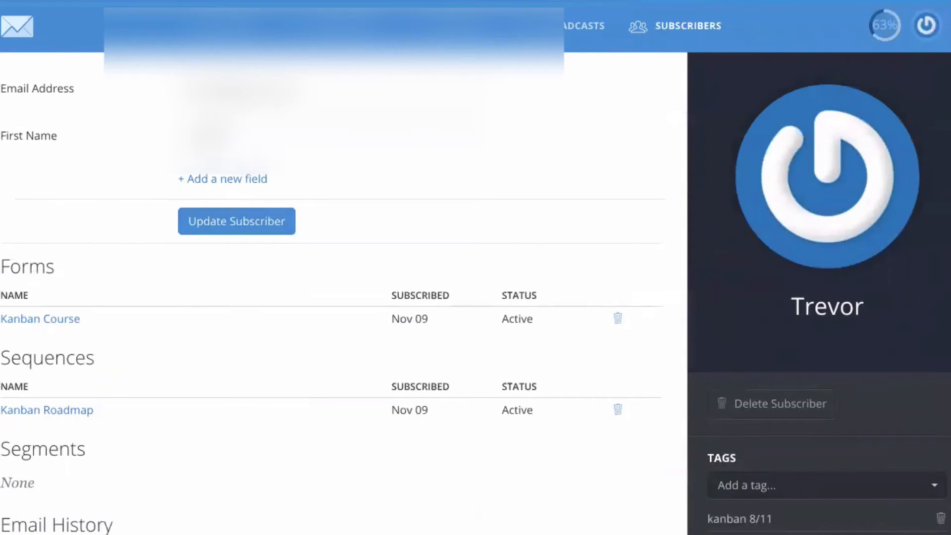
{"action": "scroll", "coordinate": [512, 224], "scroll_direction": "down", "scroll_amount": 6}
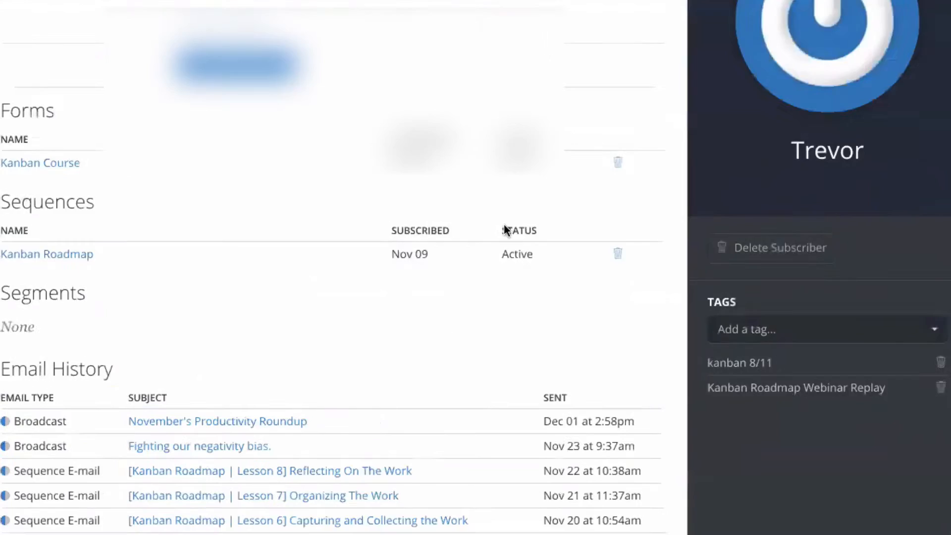
{"action": "scroll", "coordinate": [259, 223], "scroll_direction": "up", "scroll_amount": 5}
{"action": "scroll", "coordinate": [262, 220], "scroll_direction": "up", "scroll_amount": 2}
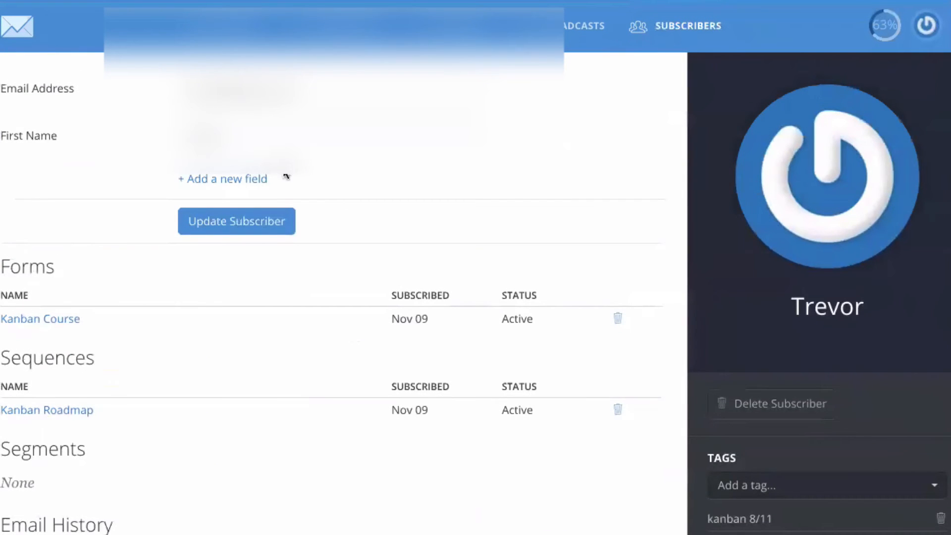
{"action": "scroll", "coordinate": [102, 261], "scroll_direction": "down", "scroll_amount": 10}
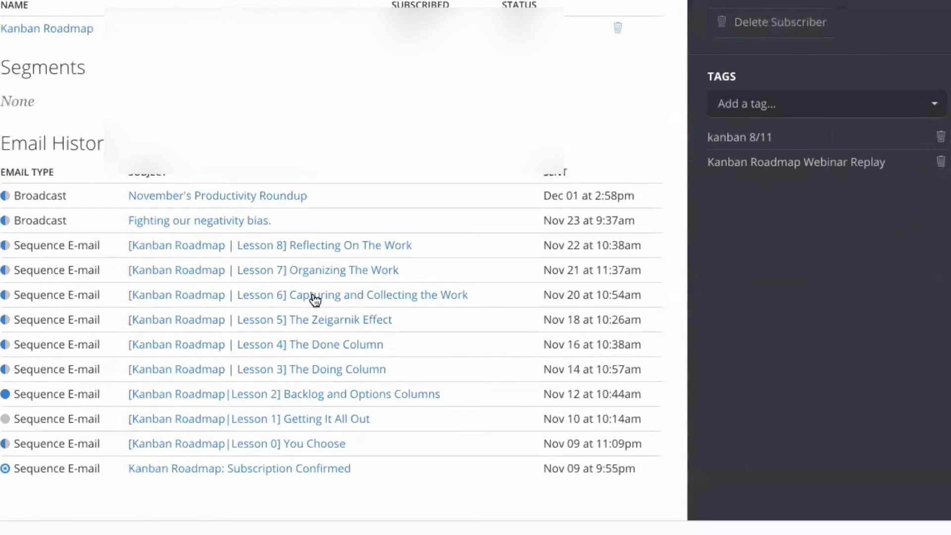
{"action": "scroll", "coordinate": [224, 281], "scroll_direction": "up", "scroll_amount": 8}
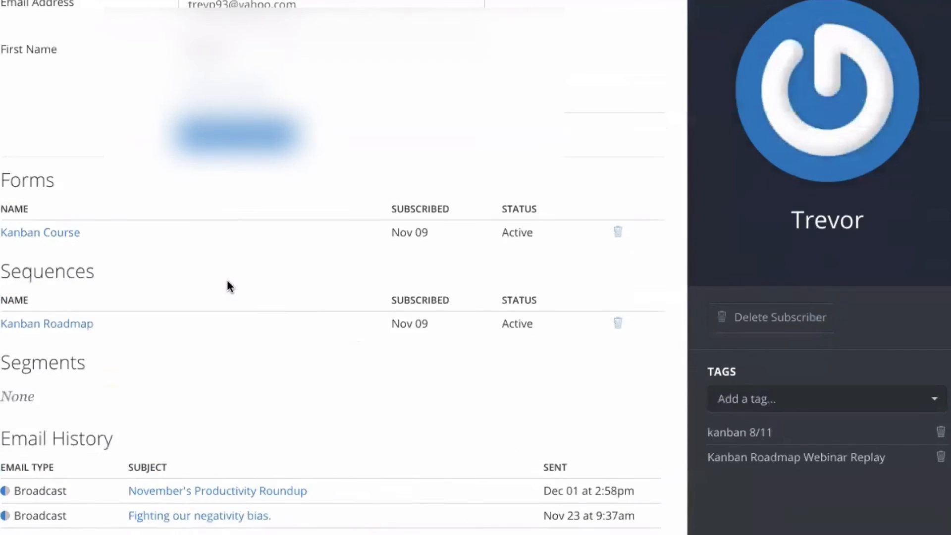
Step: Go to the visual automations, look over the November Clean Slate Promotion and open it to view its workflow
{"action": "scroll", "coordinate": [230, 287], "scroll_direction": "up", "scroll_amount": 2}
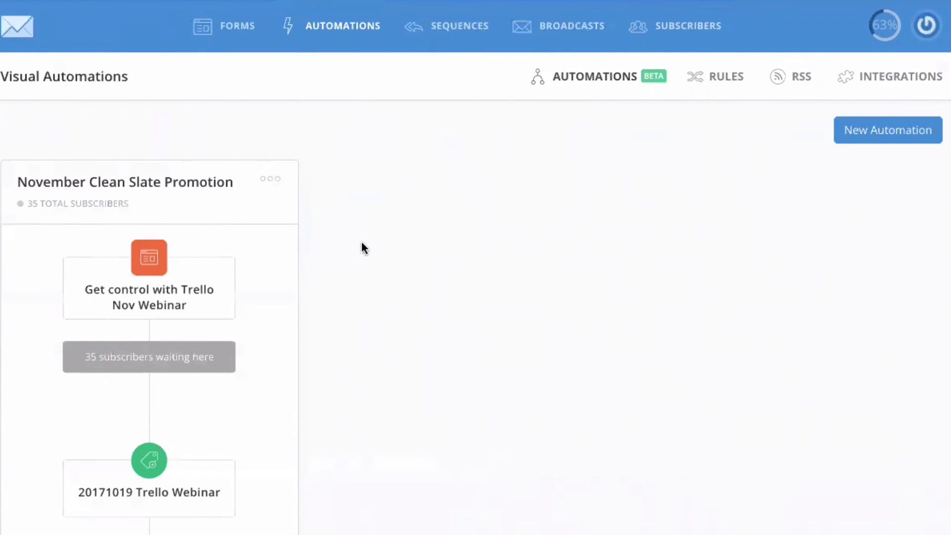
{"action": "scroll", "coordinate": [362, 251], "scroll_direction": "down", "scroll_amount": 1}
{"action": "scroll", "coordinate": [147, 254], "scroll_direction": "down", "scroll_amount": 1}
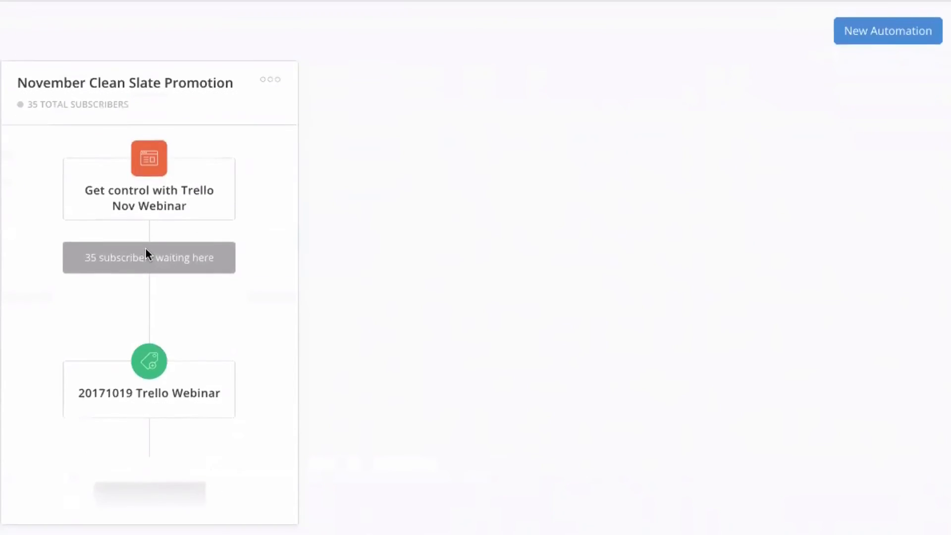
{"action": "scroll", "coordinate": [145, 248], "scroll_direction": "up", "scroll_amount": 2}
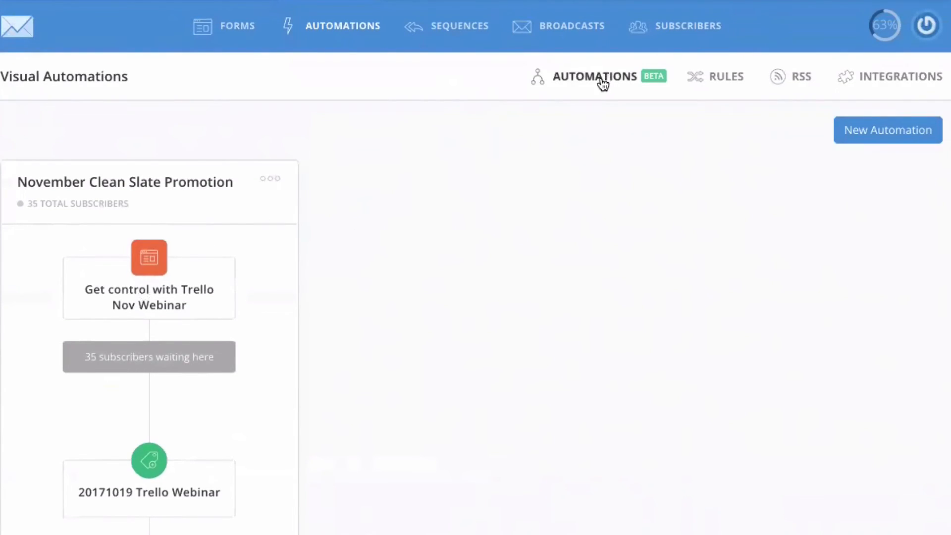
{"action": "scroll", "coordinate": [396, 213], "scroll_direction": "down", "scroll_amount": 1}
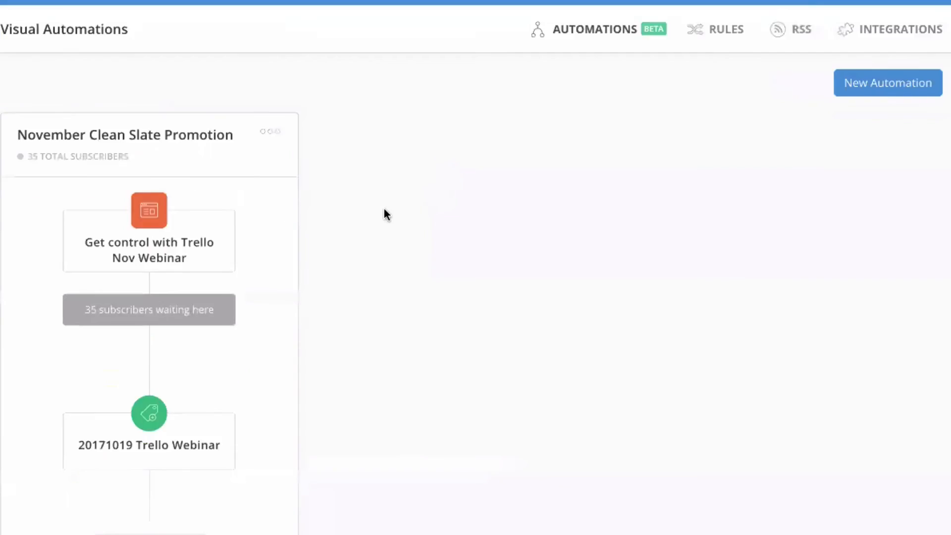
{"action": "scroll", "coordinate": [387, 214], "scroll_direction": "down", "scroll_amount": 2}
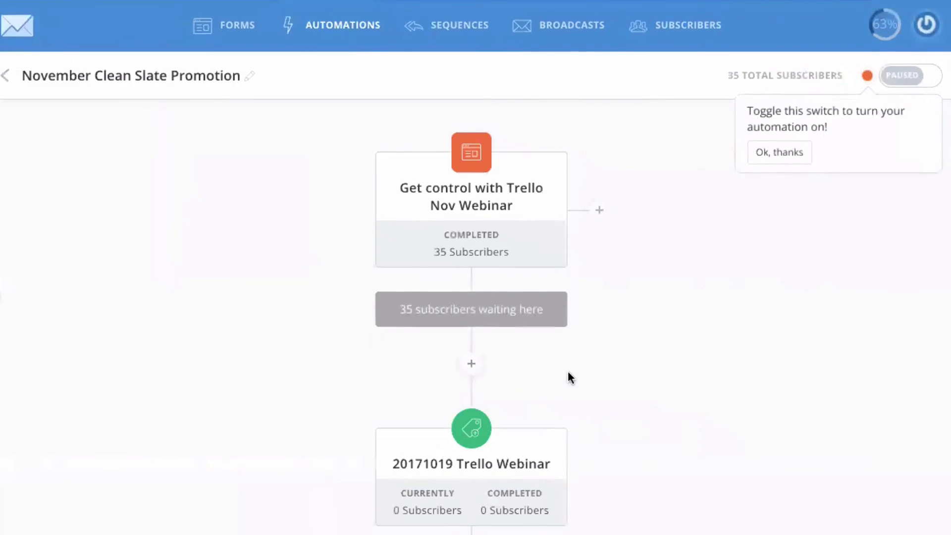
{"action": "scroll", "coordinate": [568, 375], "scroll_direction": "down", "scroll_amount": 1}
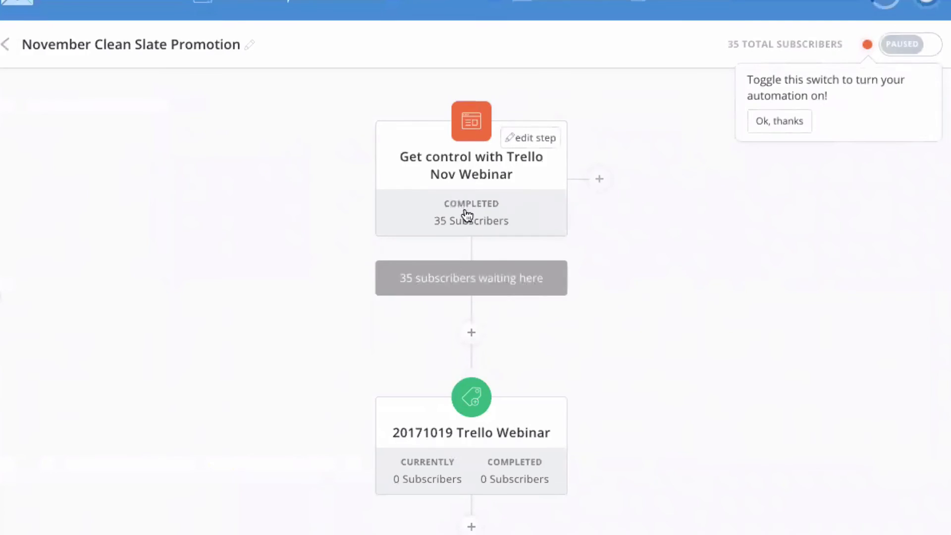
Step: Examine the steps of the November Clean Slate Promotion workflow and go to the forms overview
{"action": "scroll", "coordinate": [543, 320], "scroll_direction": "down", "scroll_amount": 2}
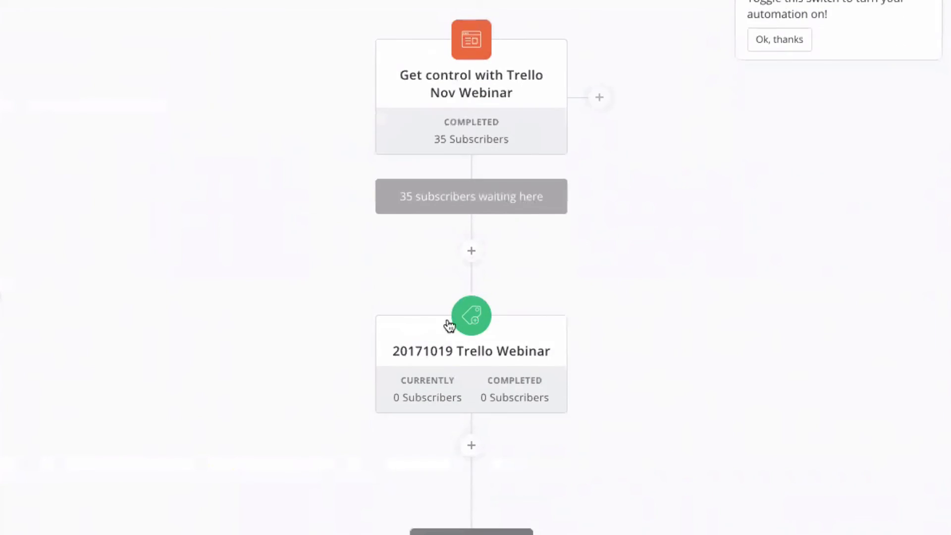
{"action": "scroll", "coordinate": [501, 384], "scroll_direction": "down", "scroll_amount": 2}
{"action": "scroll", "coordinate": [605, 335], "scroll_direction": "up", "scroll_amount": 5}
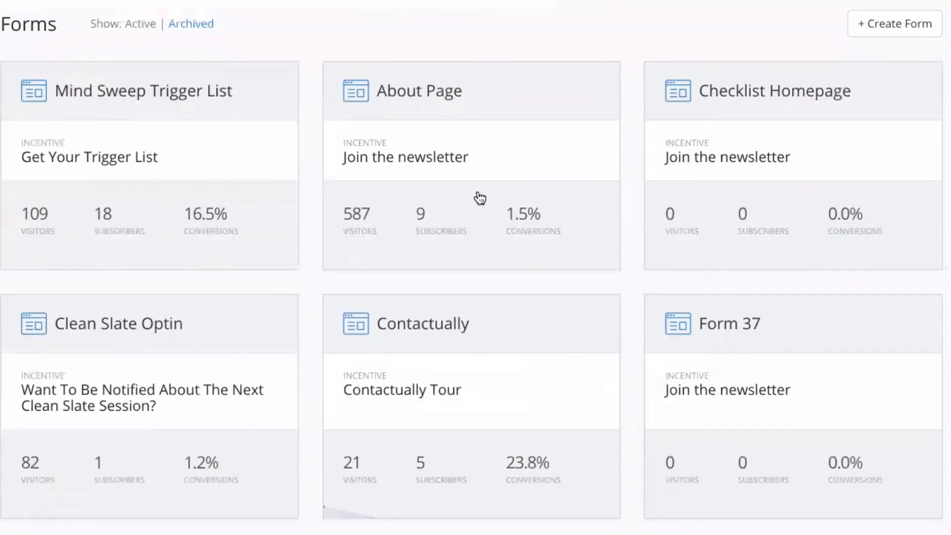
Step: Look through the active forms with their visitor and conversion figures and review the subscriber growth chart
{"action": "scroll", "coordinate": [478, 198], "scroll_direction": "down", "scroll_amount": 5}
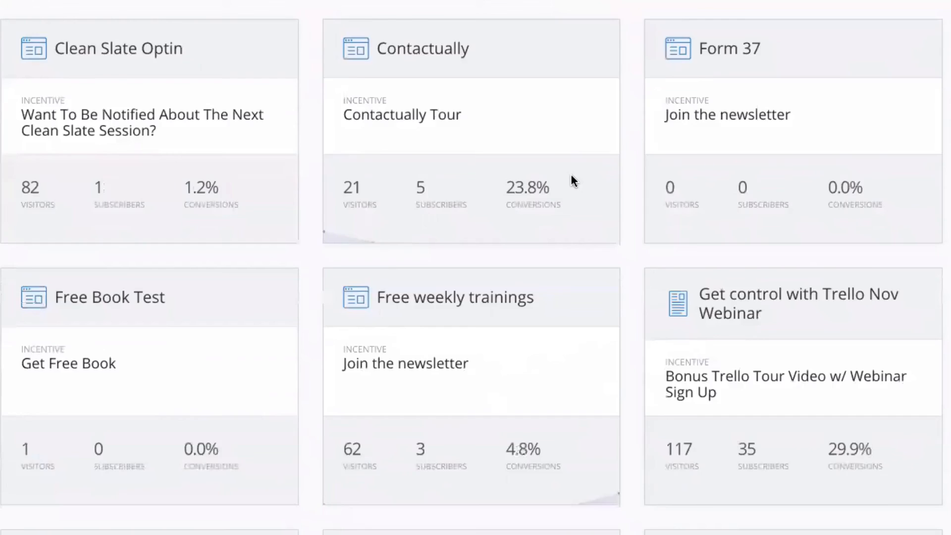
{"action": "scroll", "coordinate": [571, 177], "scroll_direction": "down", "scroll_amount": 11}
{"action": "scroll", "coordinate": [556, 283], "scroll_direction": "up", "scroll_amount": 12}
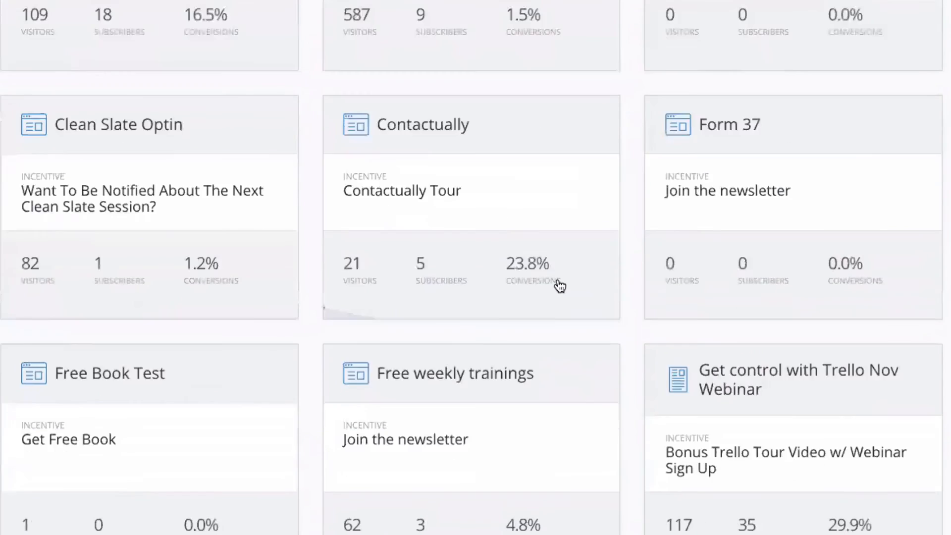
{"action": "scroll", "coordinate": [560, 285], "scroll_direction": "up", "scroll_amount": 12}
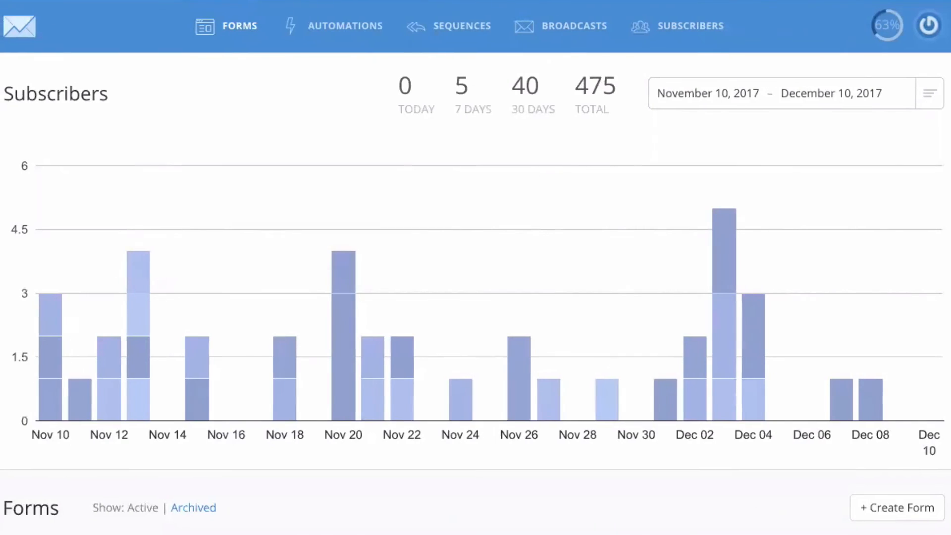
{"action": "scroll", "coordinate": [595, 112], "scroll_direction": "down", "scroll_amount": 3}
{"action": "scroll", "coordinate": [664, 114], "scroll_direction": "up", "scroll_amount": 3}
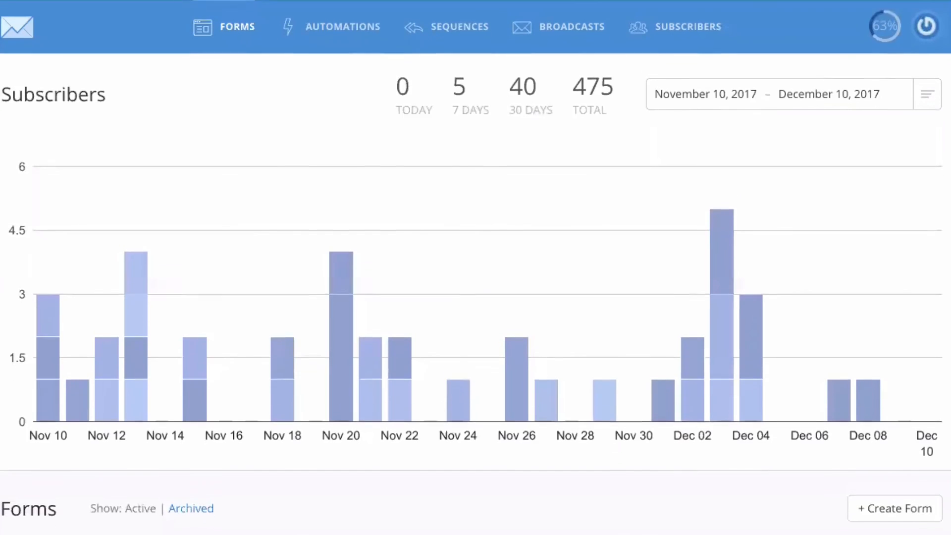